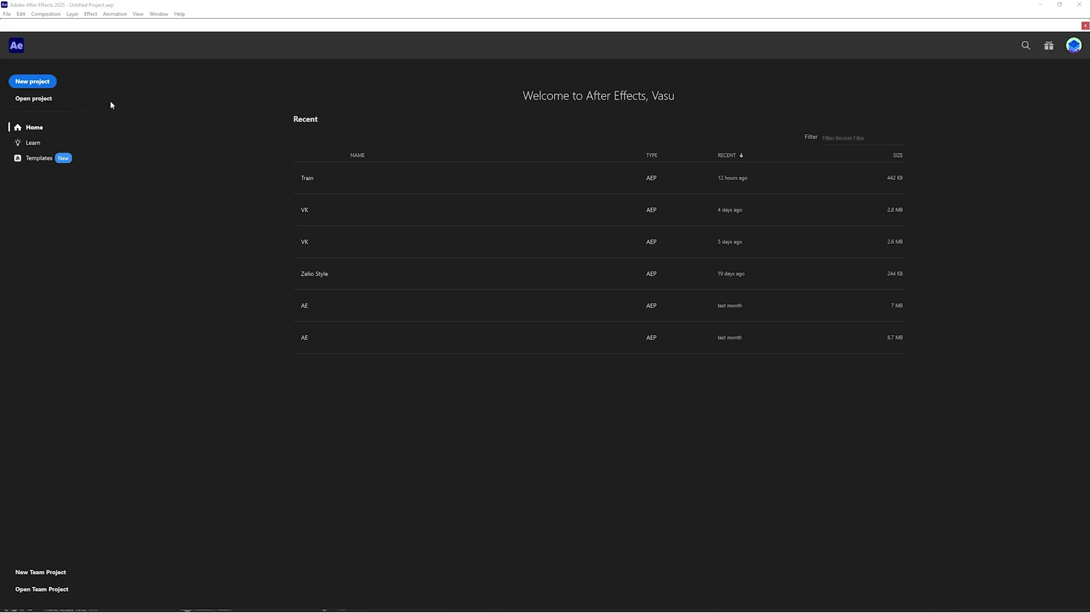
# Create a new project and bring its list of project items into view.
pyautogui.click(33, 81)
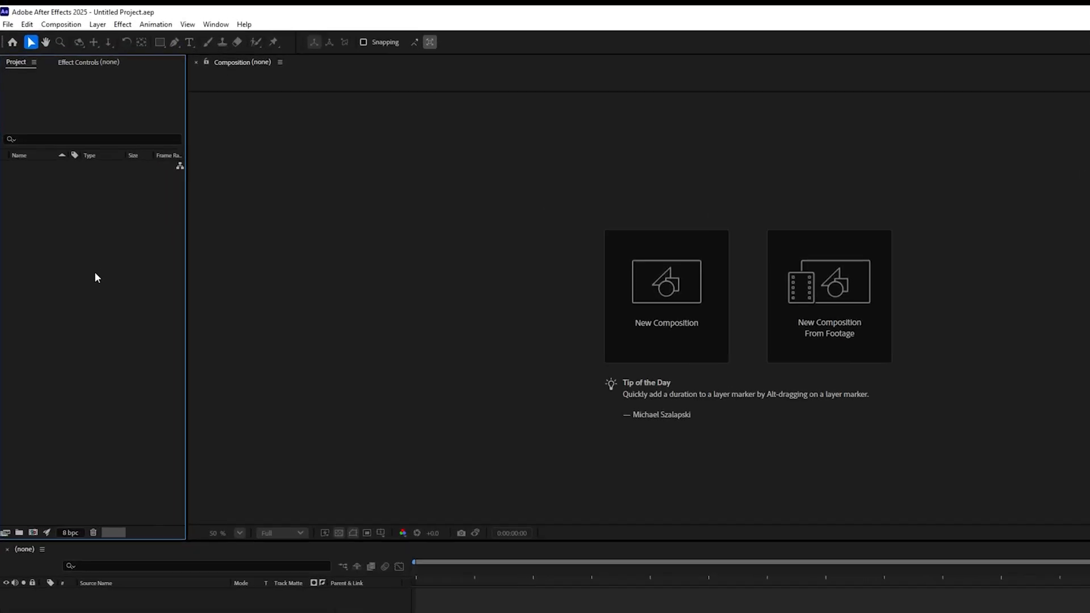
pyautogui.click(82, 65)
pyautogui.click(19, 66)
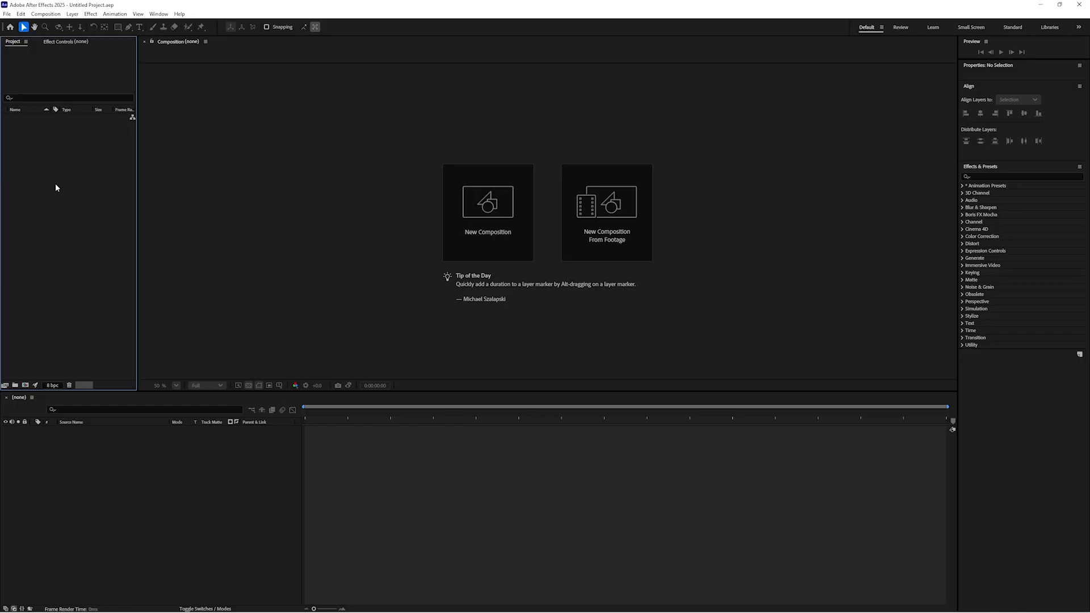
# Import all five clips from the Yoga folder through the import dialog, and delete them from the project.
pyautogui.hotkey('ctrl', 'i')
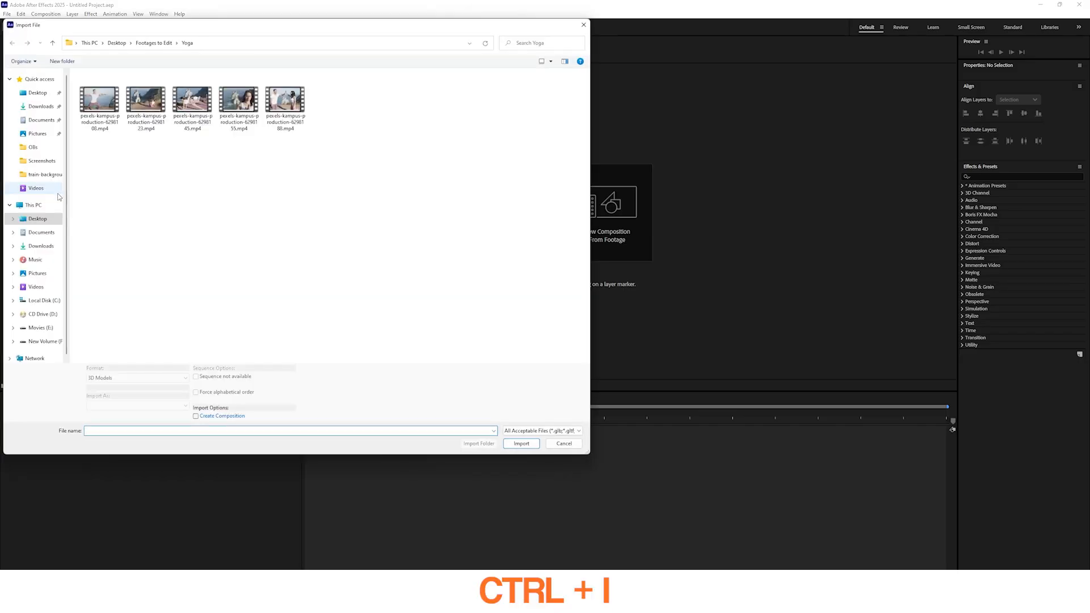
pyautogui.hotkey('ctrl', 'a')
pyautogui.click(514, 444)
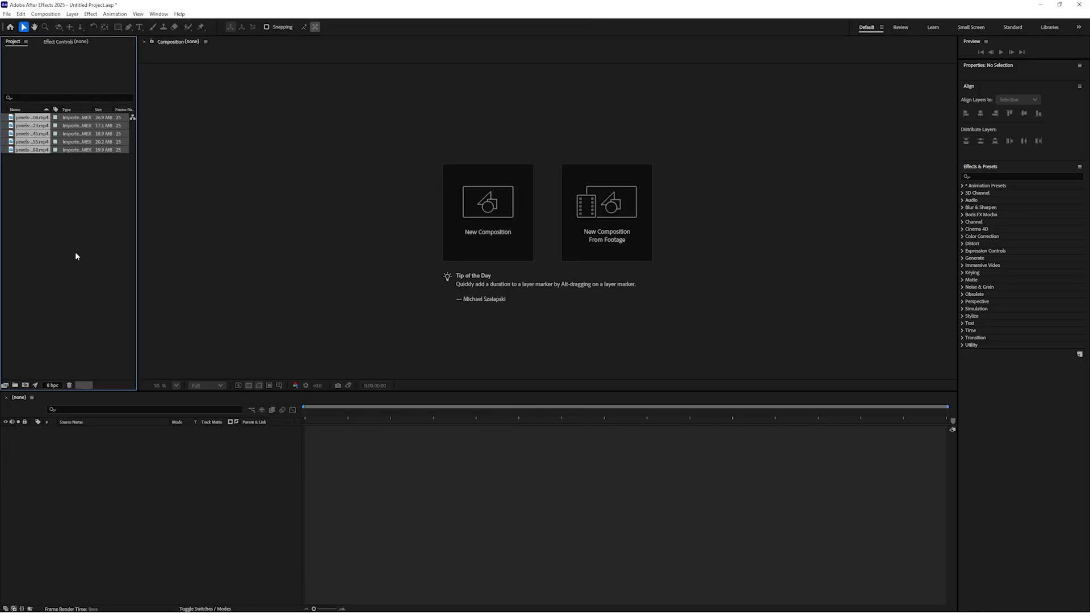
pyautogui.press('Delete')
# Switch to File Explorer and bring all five MP4 clips from the Yoga folder into the After Effects project.
pyautogui.moveTo(547, 598)
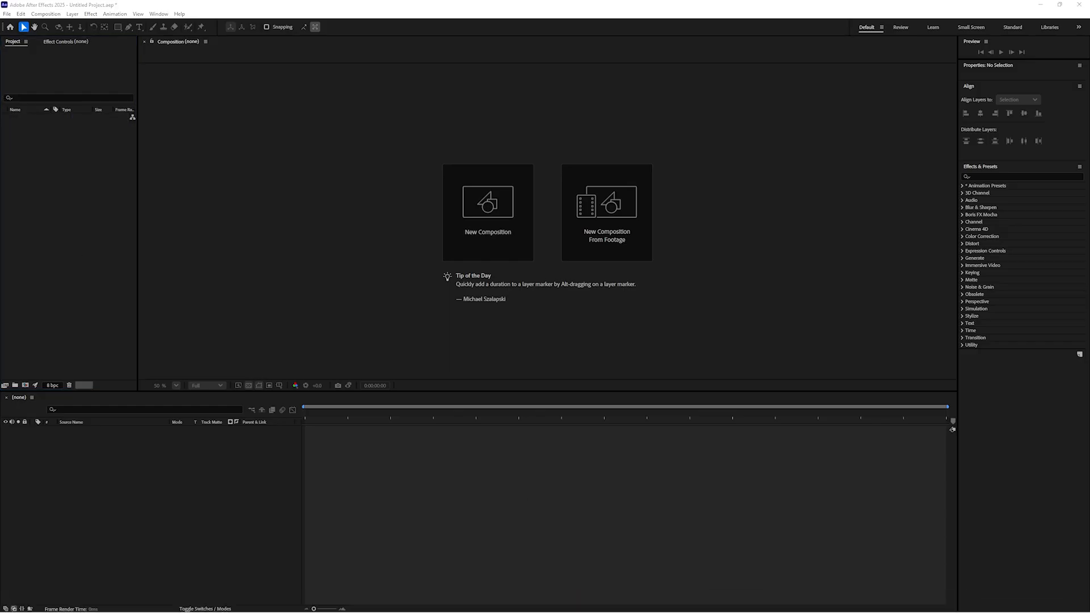
pyautogui.hotkey('alt', 'Tab')
pyautogui.moveTo(464, 365); pyautogui.dragTo(208, 363)
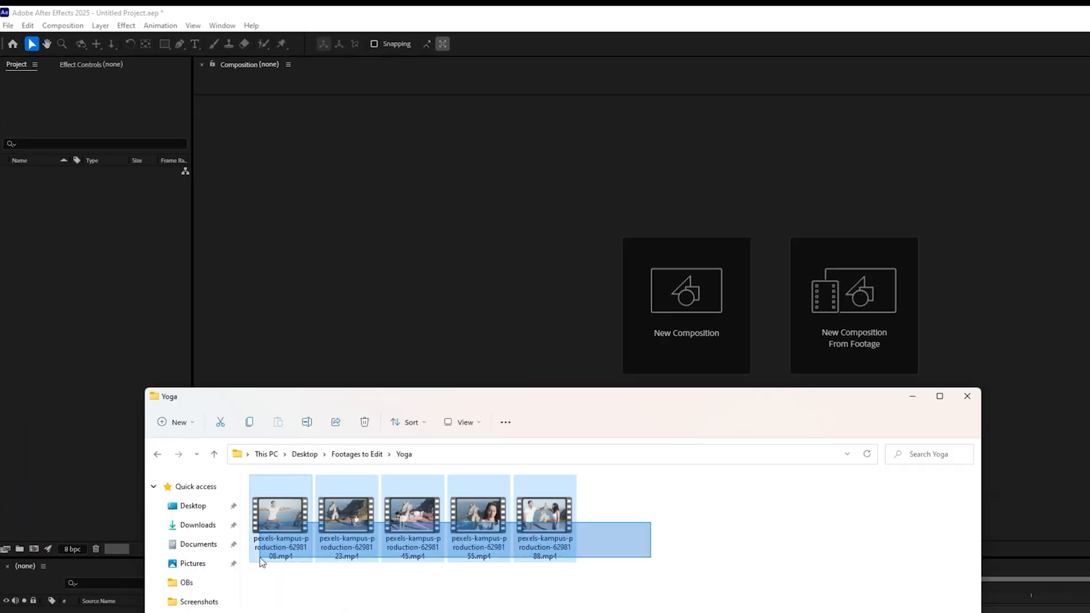
pyautogui.moveTo(292, 518); pyautogui.dragTo(76, 253)
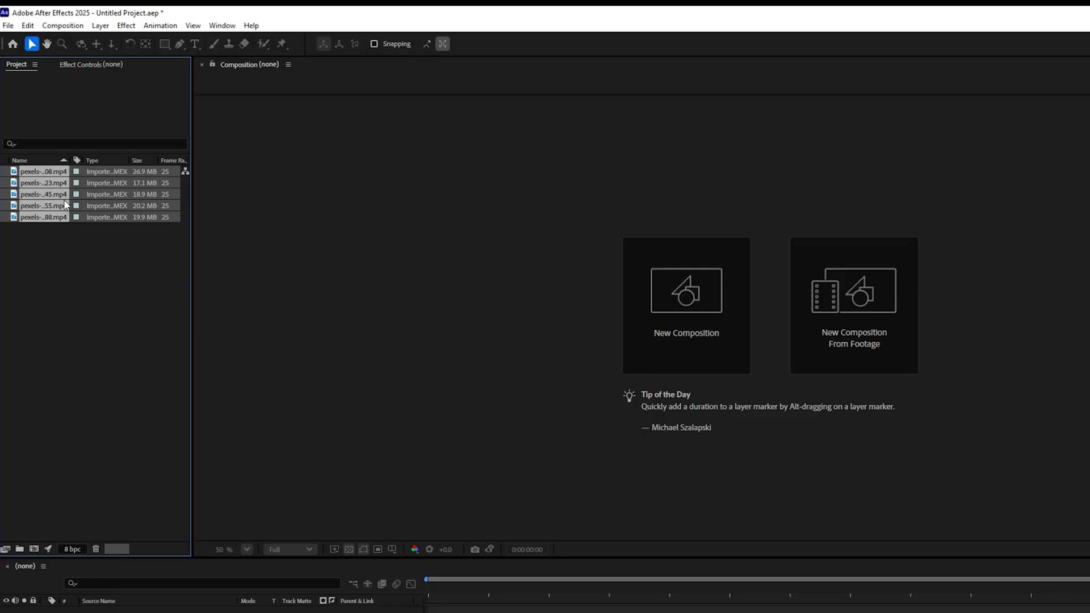
# Group all five imported clips in a new project folder named Footages.
pyautogui.click(46, 285)
pyautogui.hotkey('ctrl', 'a')
pyautogui.moveTo(40, 217); pyautogui.dragTo(22, 552)
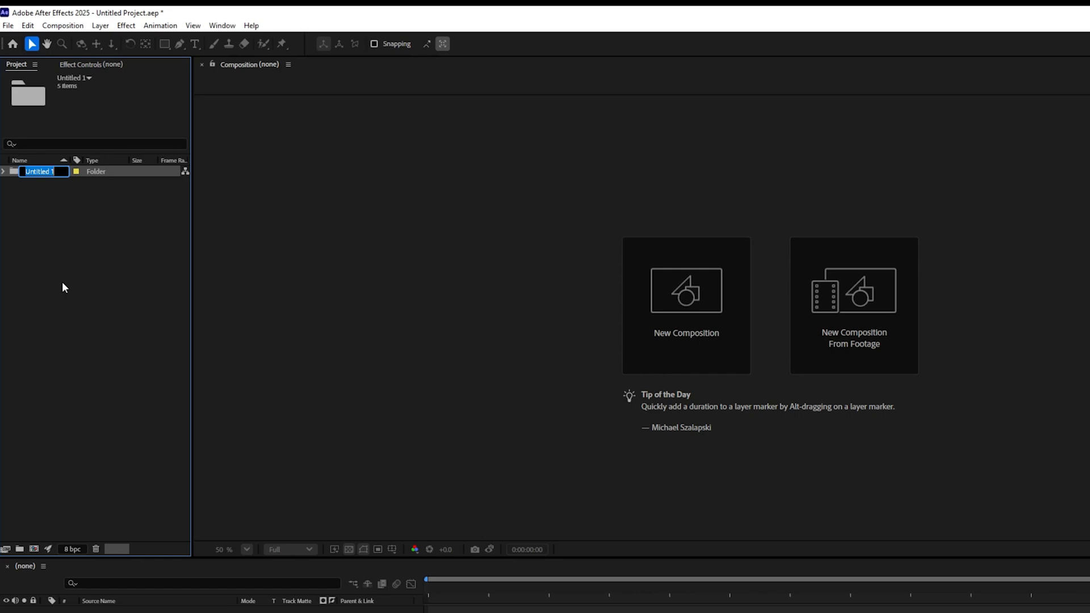
pyautogui.write('Footages')
pyautogui.click(77, 309)
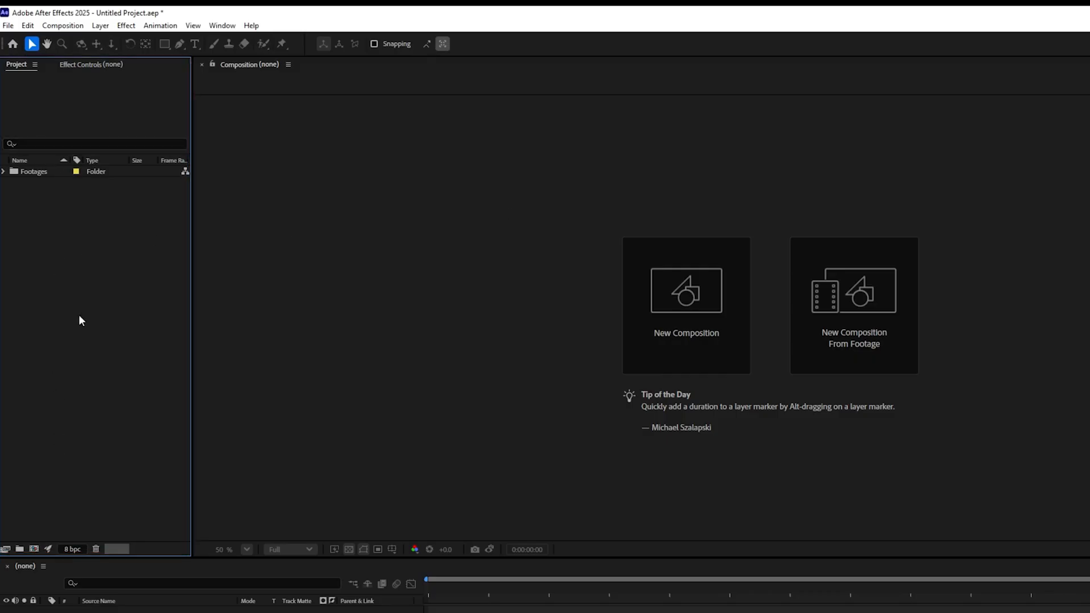
# Create an empty project folder named Timelines beside the Footages folder.
pyautogui.rightClick(44, 317)
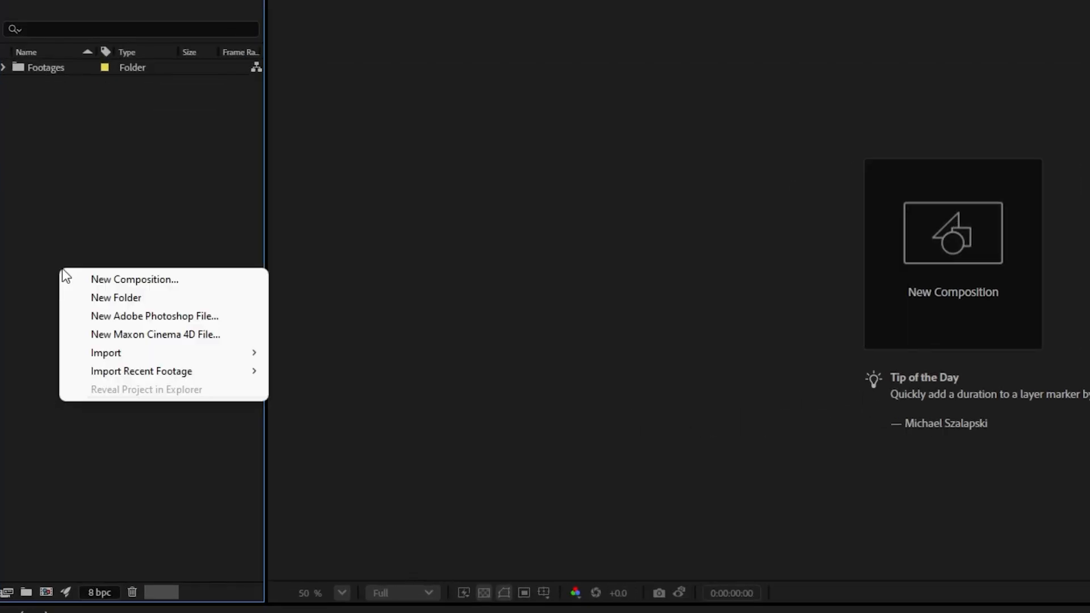
pyautogui.click(30, 601)
pyautogui.click(27, 595)
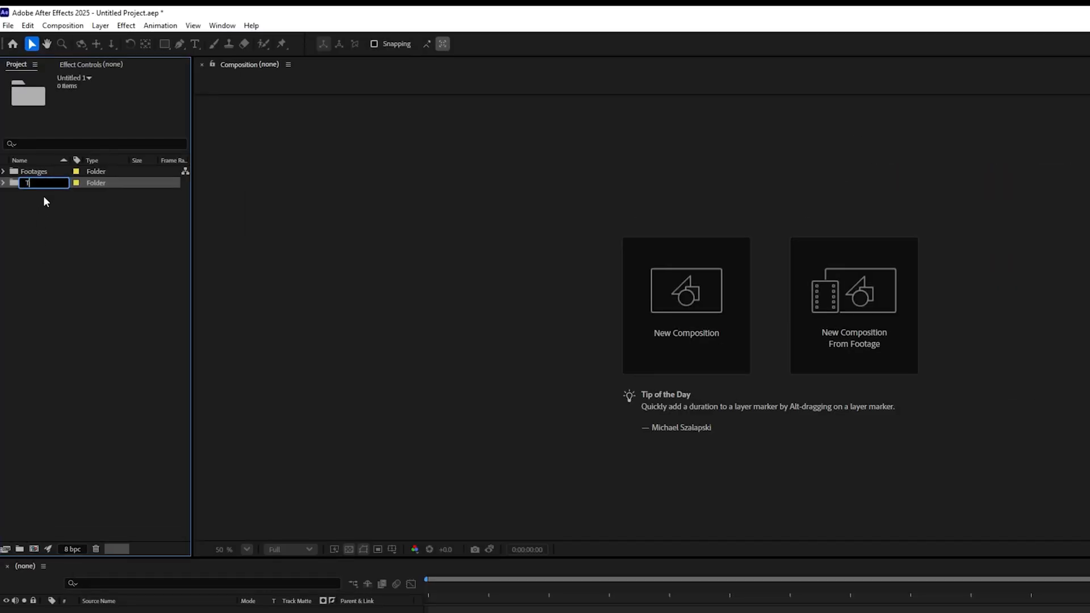
pyautogui.write('Timelines')
pyautogui.press('Return')
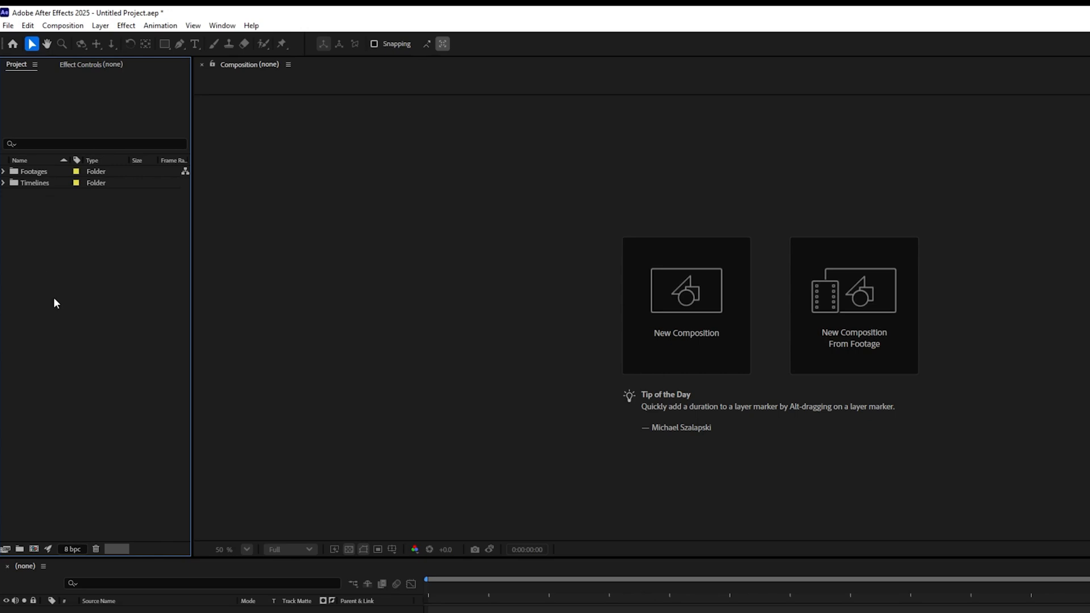
pyautogui.click(285, 125)
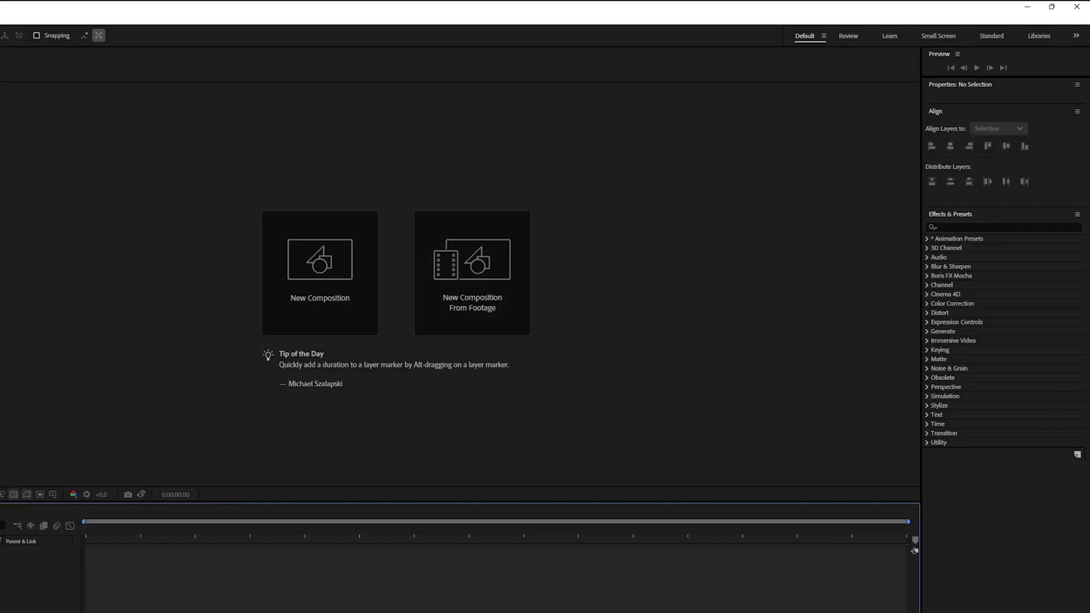
# Expand the Footages folder and view the clip pexels-kampus-production-6298108.mp4 in full in the footage viewer.
pyautogui.click(3, 171)
pyautogui.click(66, 183)
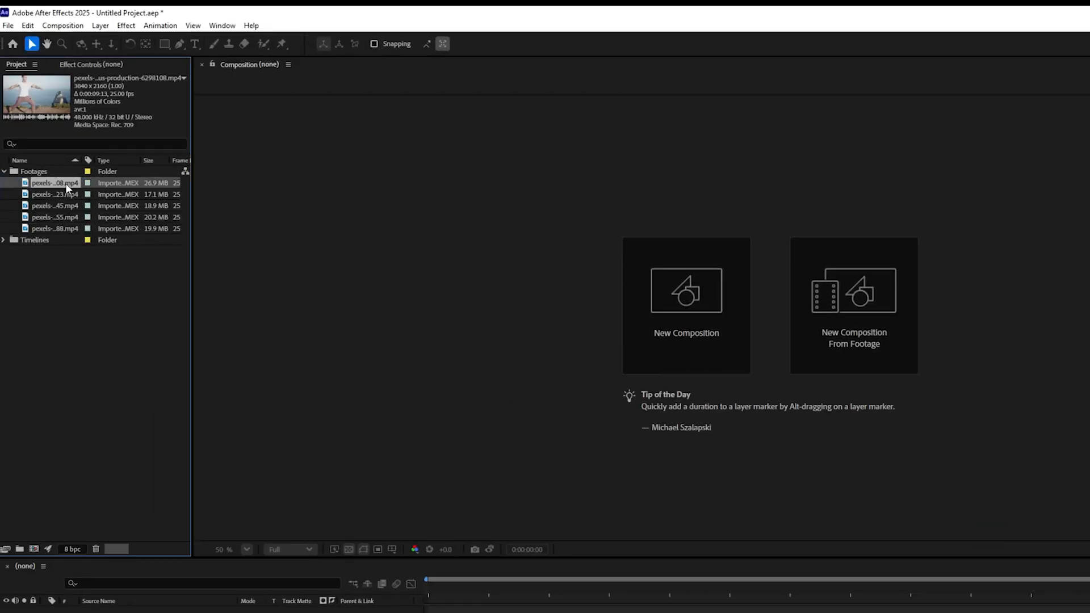
pyautogui.doubleClick(46, 183)
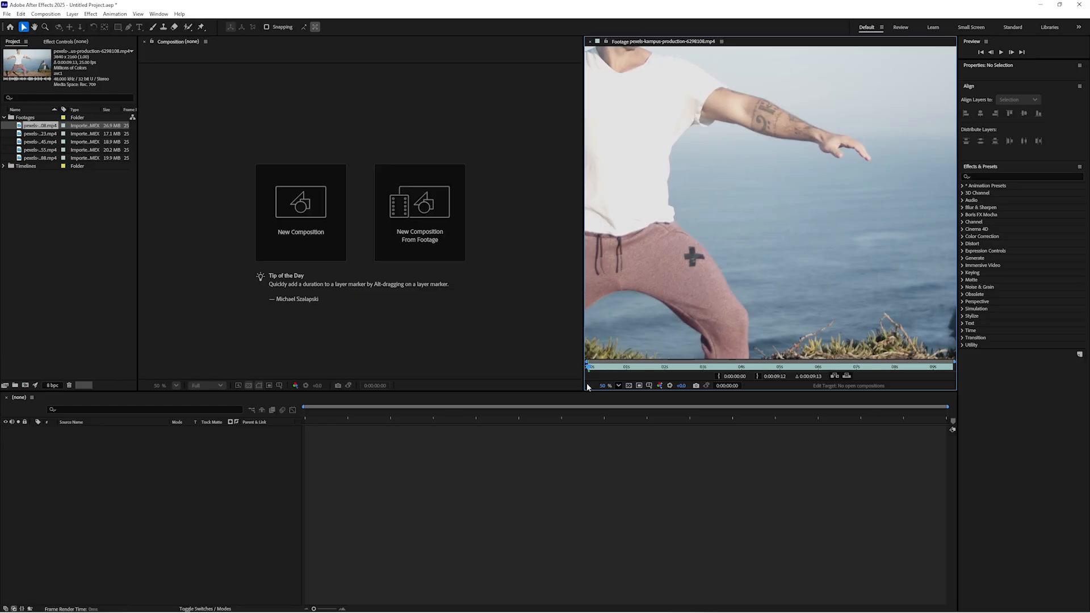
pyautogui.scroll(-3, 631, 202)
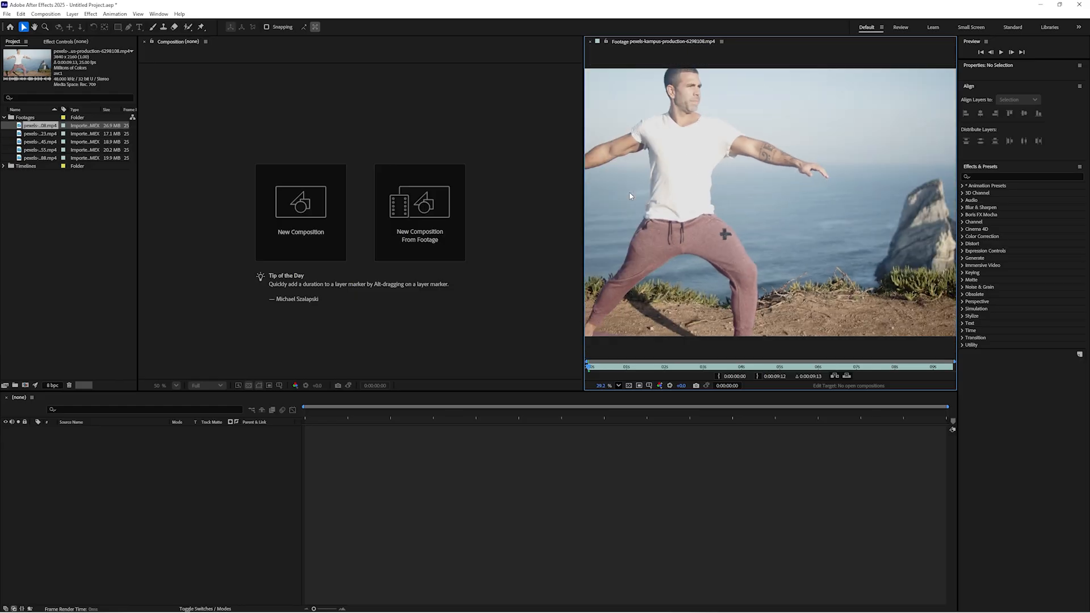
pyautogui.scroll(1, 766, 188)
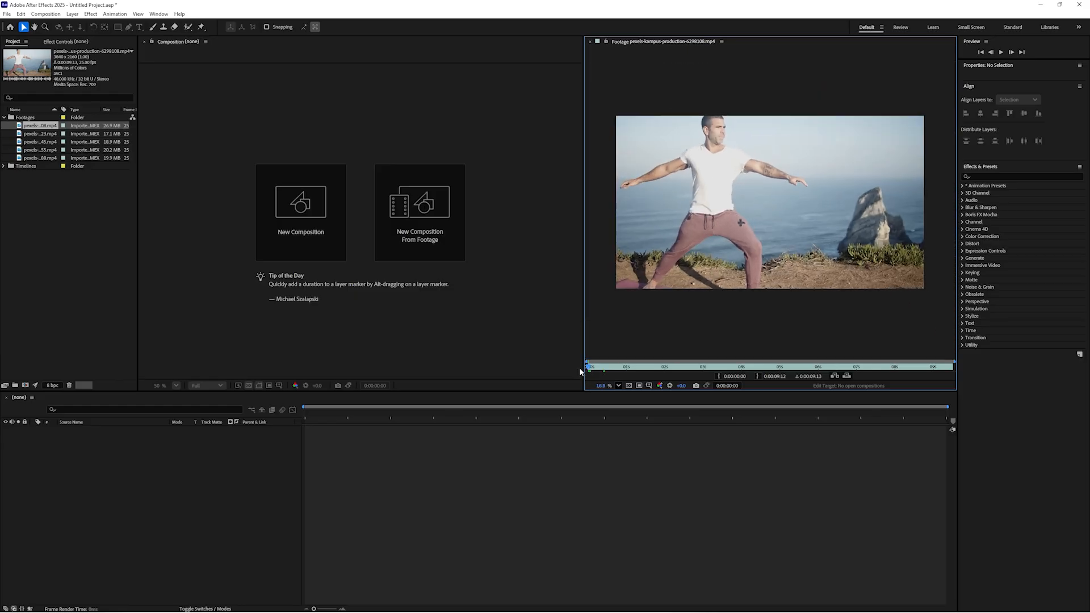
# Preview the clips ending in 6298155.mp4 and 6298188.mp4 in the footage viewer.
pyautogui.doubleClick(40, 150)
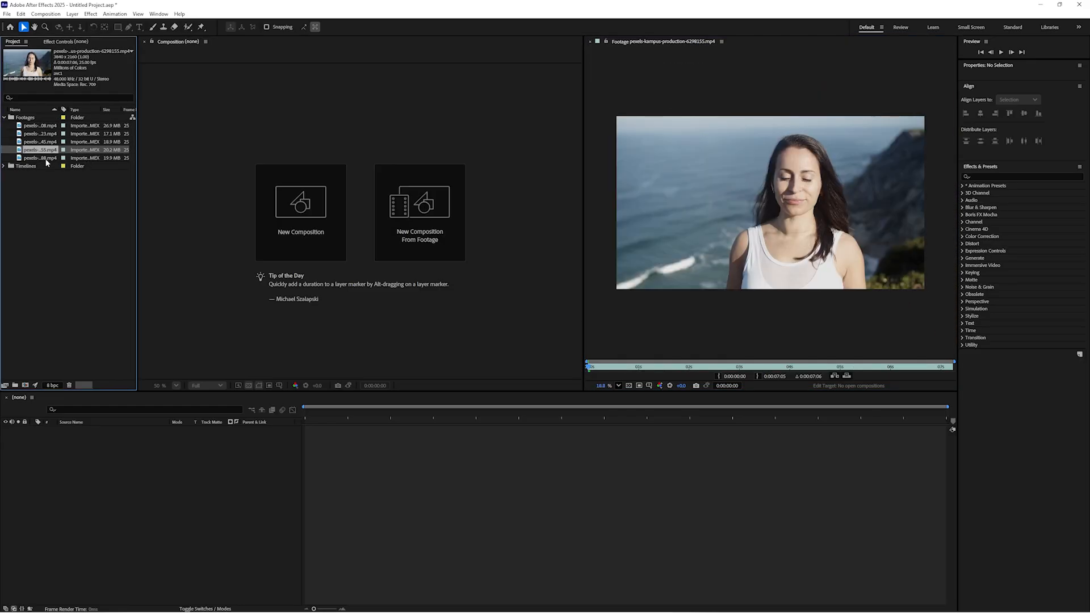
pyautogui.click(45, 159)
pyautogui.doubleClick(45, 163)
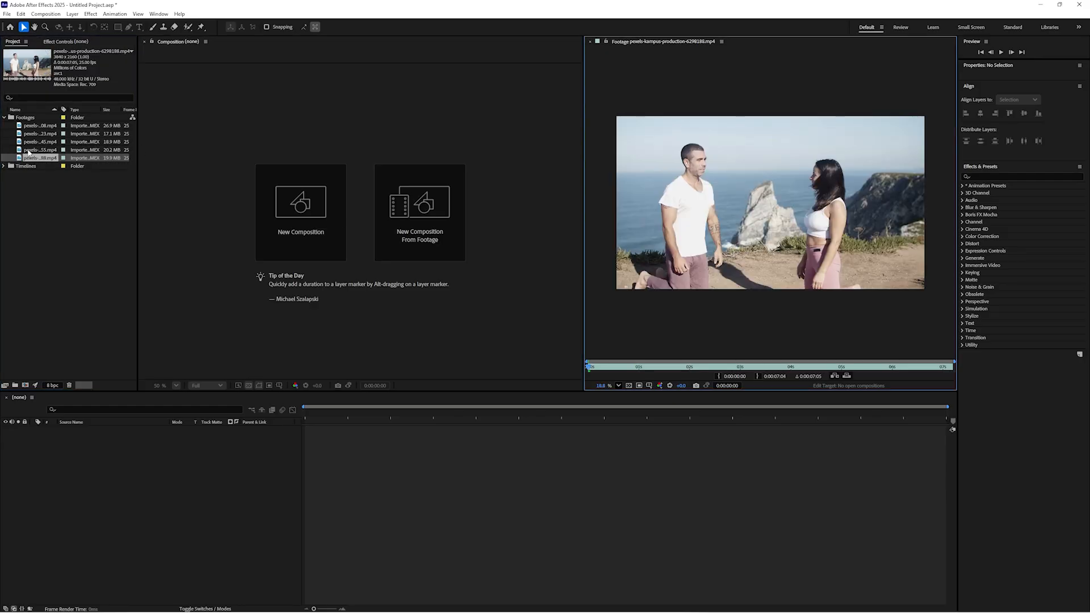
pyautogui.click(577, 271)
pyautogui.moveTo(588, 369)
pyautogui.mouseDown()
pyautogui.moveTo(777, 370)
pyautogui.moveTo(588, 370)
pyautogui.mouseUp()
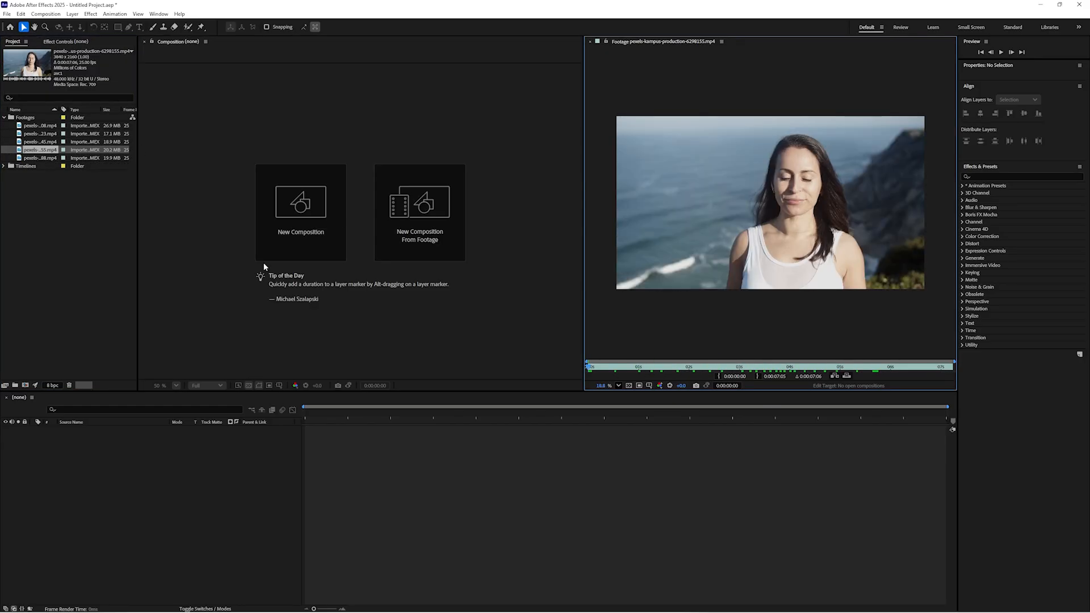
pyautogui.click(61, 257)
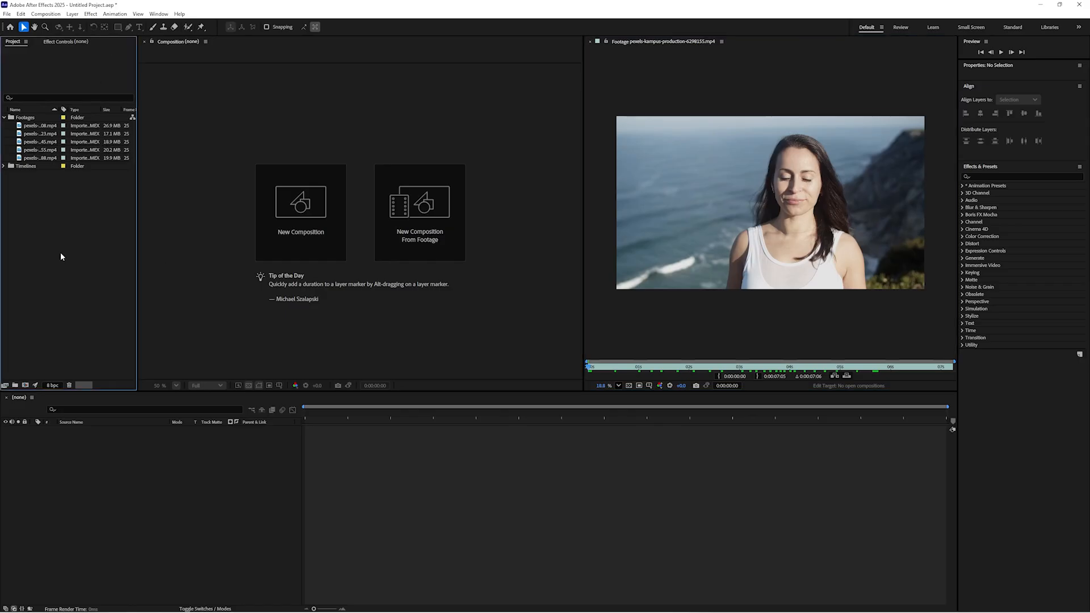
# Create a composition named Yoga Video, keeping the Social Media Landscape HD preset at 1920x1080 and 30 fps.
pyautogui.click(303, 215)
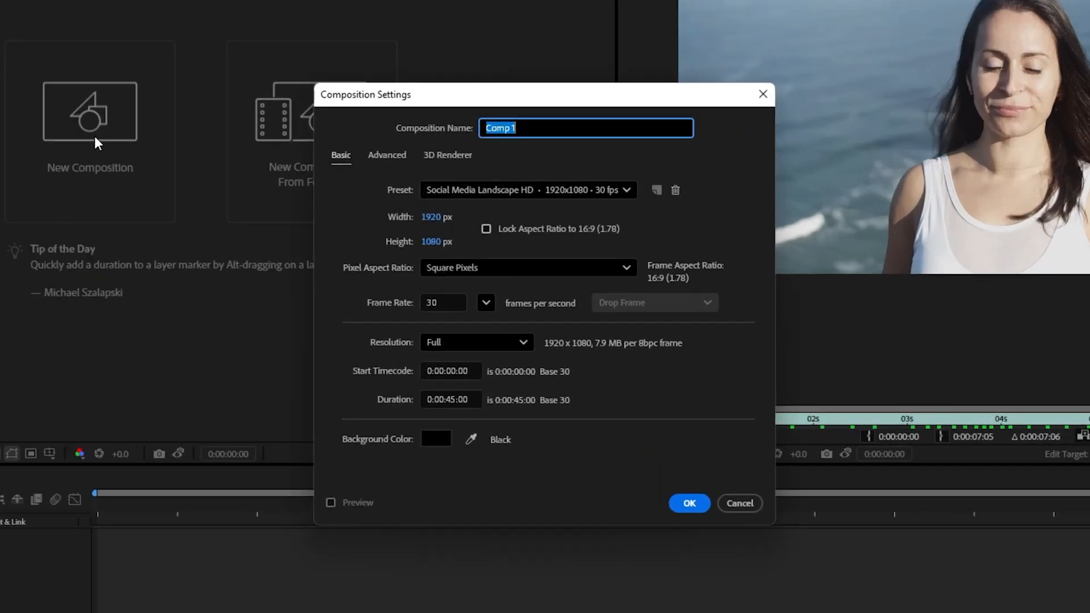
pyautogui.click(544, 127)
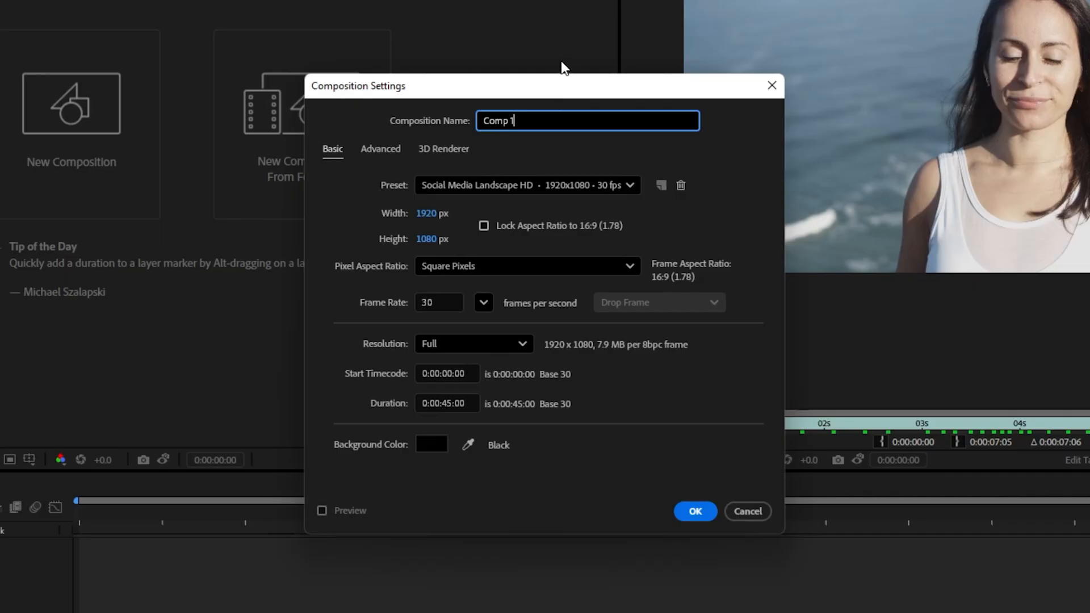
pyautogui.hotkey('ctrl', 'a')
pyautogui.press('BackSpace')
pyautogui.write('Yoga Video')
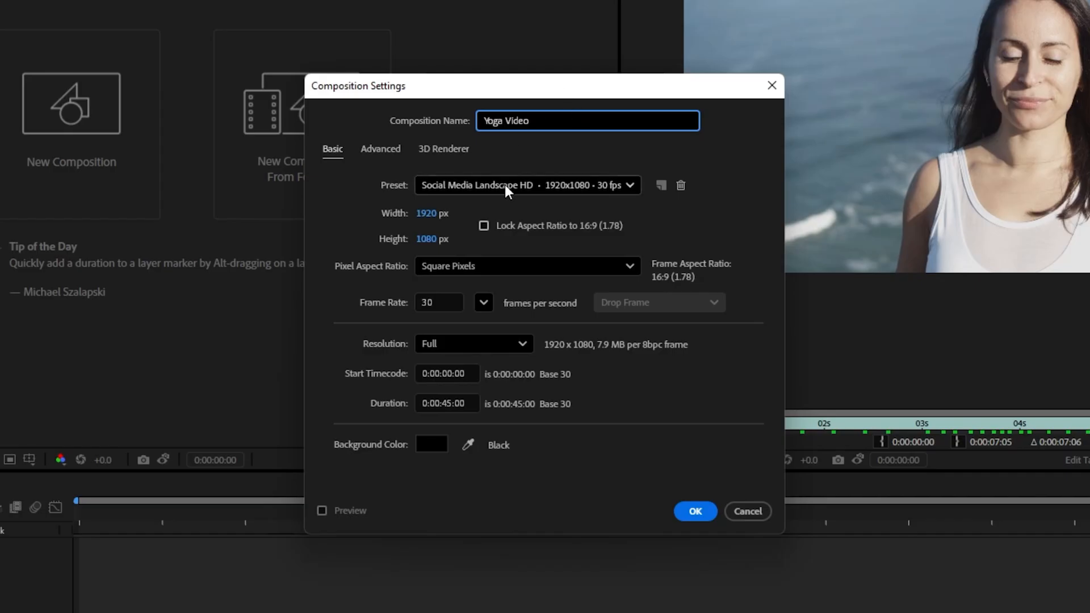
pyautogui.click(629, 185)
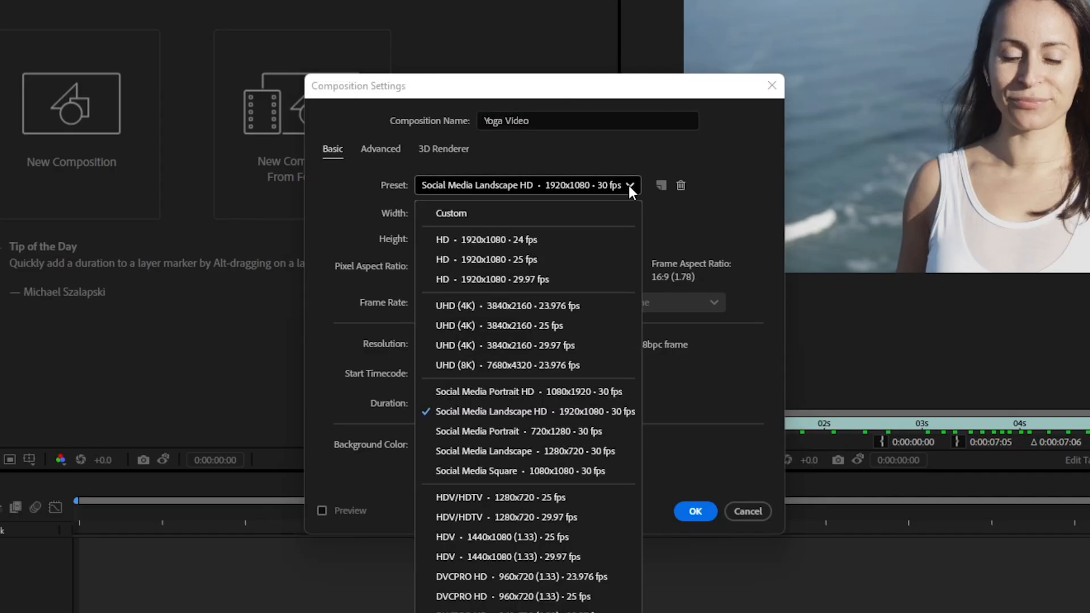
pyautogui.click(632, 184)
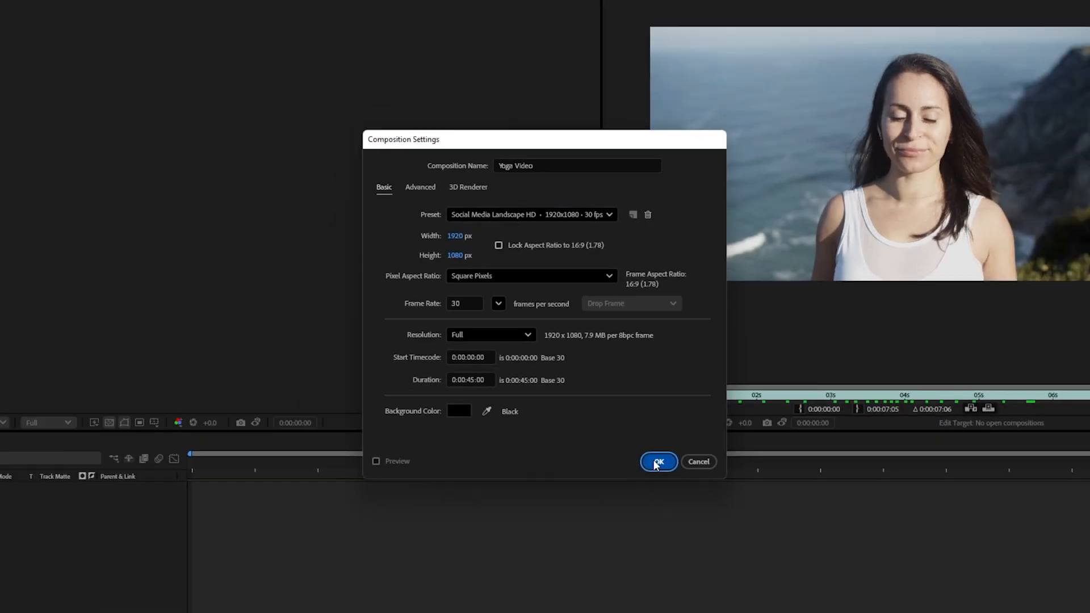
pyautogui.click(690, 511)
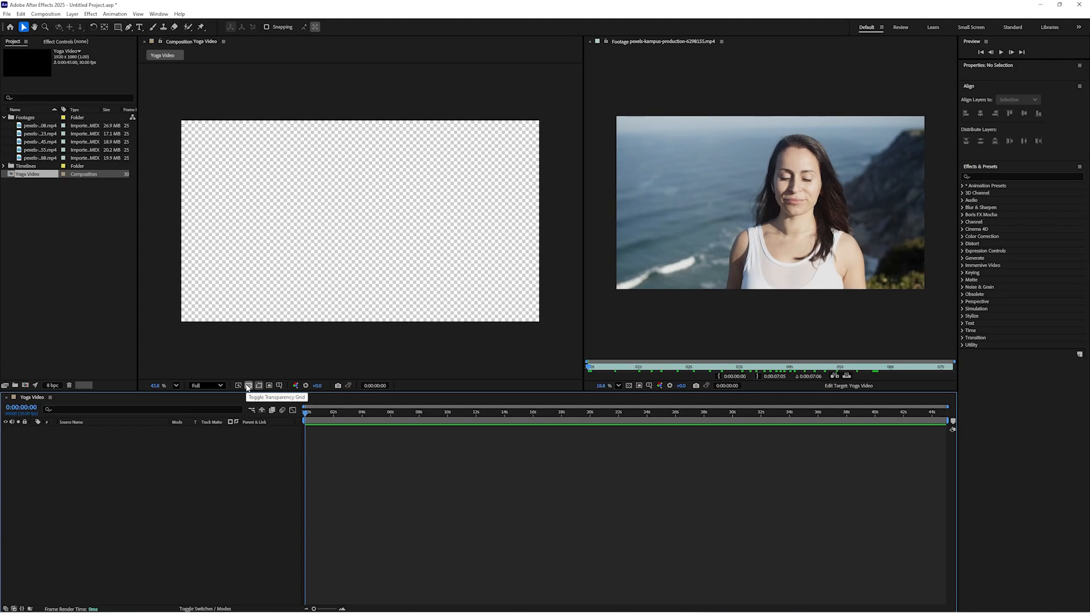
# Turn off the composition's transparency grid and add pexels-kampus-production-6298108.mp4 as a layer in the Yoga Video timeline.
pyautogui.click(248, 386)
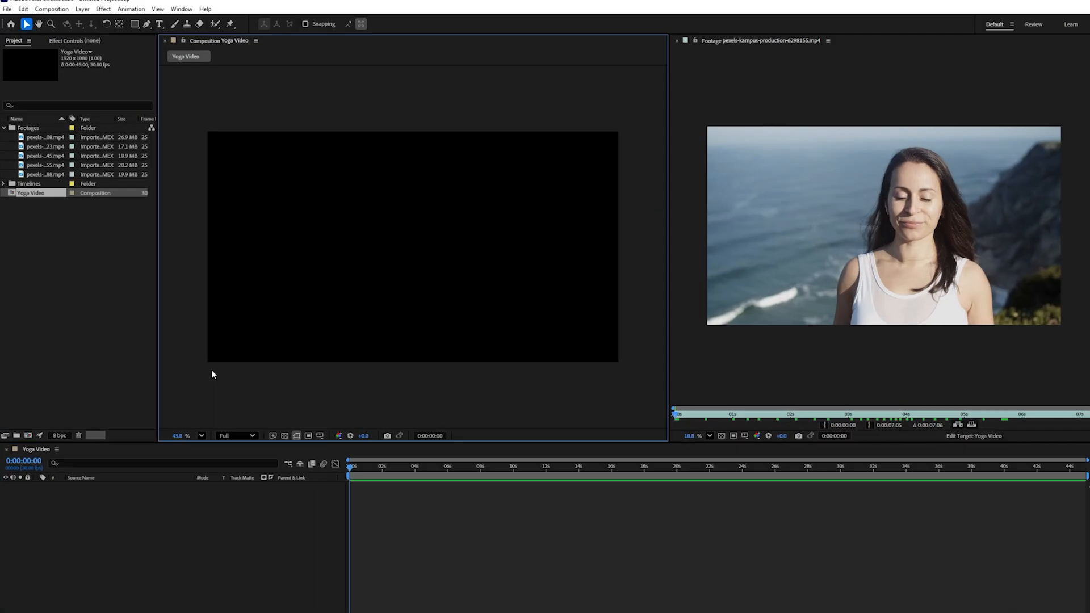
pyautogui.click(42, 125)
pyautogui.keyDown('shift'); pyautogui.click(31, 157); pyautogui.keyUp('shift')
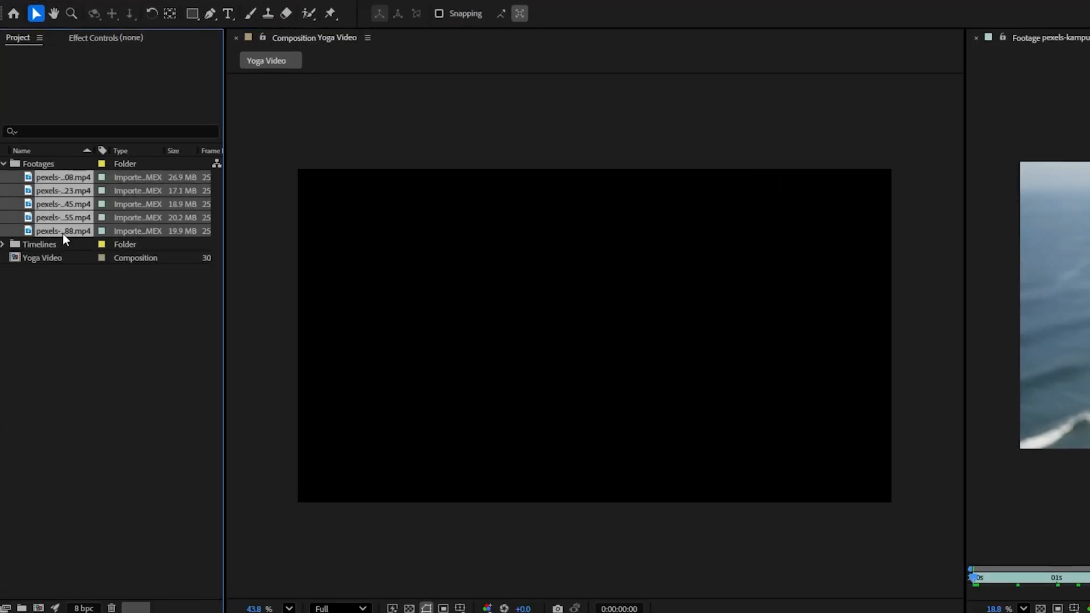
pyautogui.click(69, 369)
pyautogui.moveTo(57, 177); pyautogui.dragTo(163, 522)
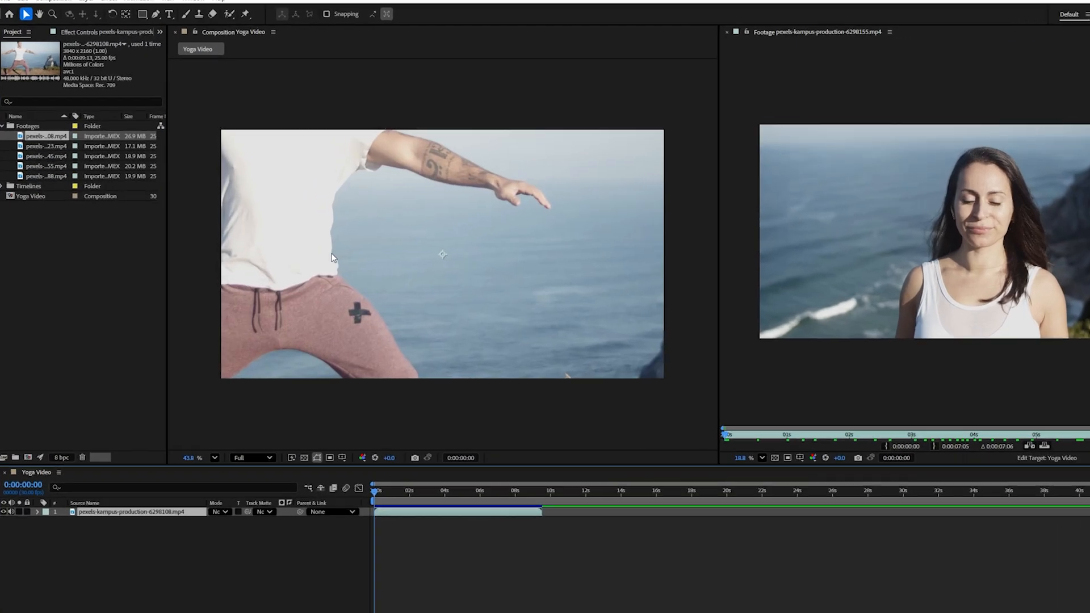
# Scale the oversized 6298108 clip layer to the frame with the Fit to Comp transform.
pyautogui.scroll(-3, 276, 240)
pyautogui.scroll(-2, 374, 306)
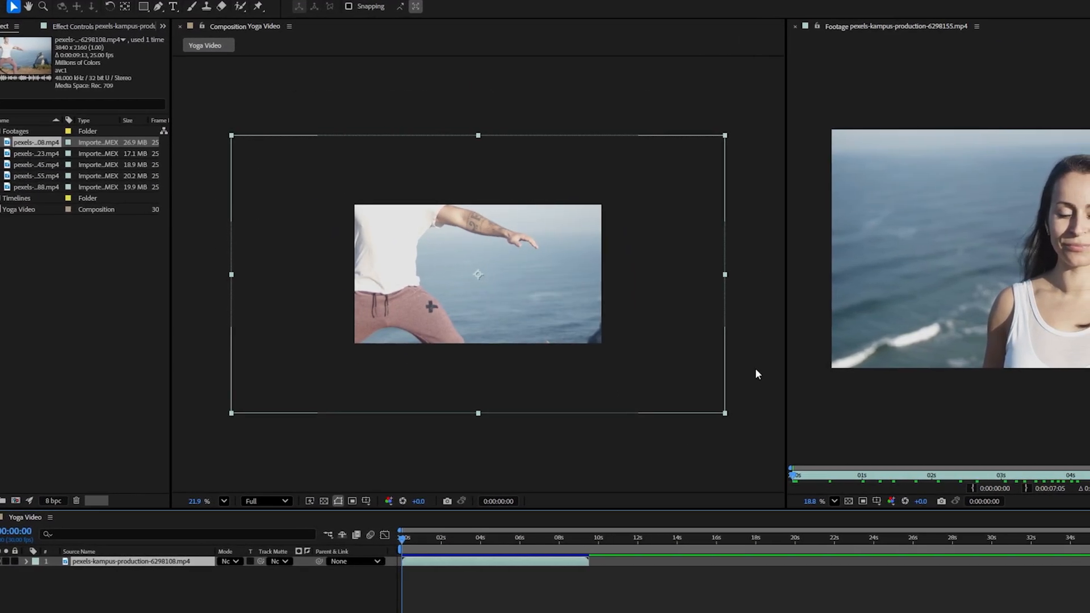
pyautogui.press('.')
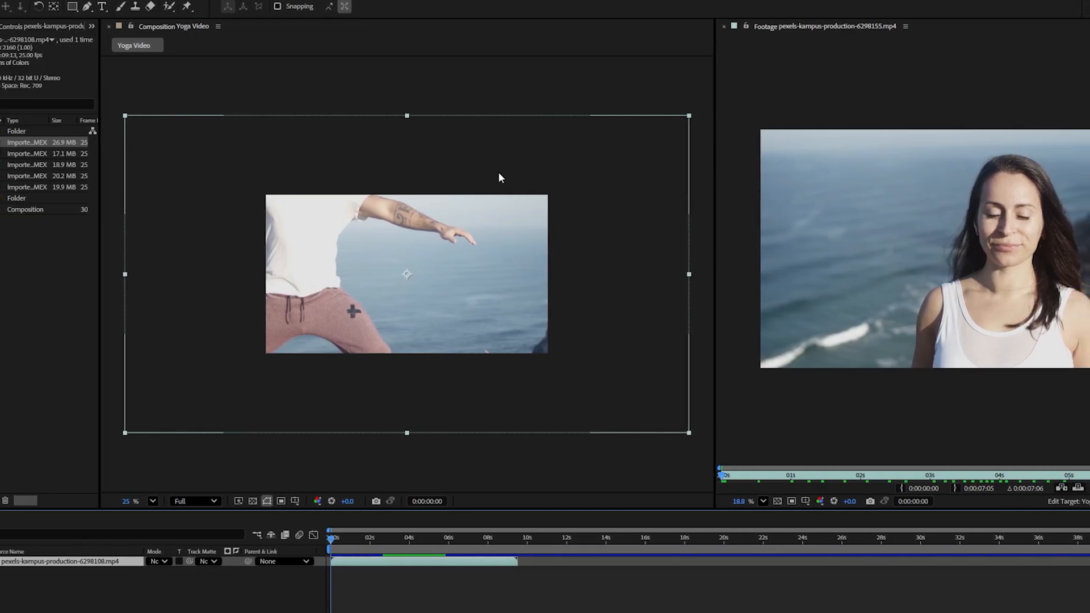
pyautogui.rightClick(7, 568)
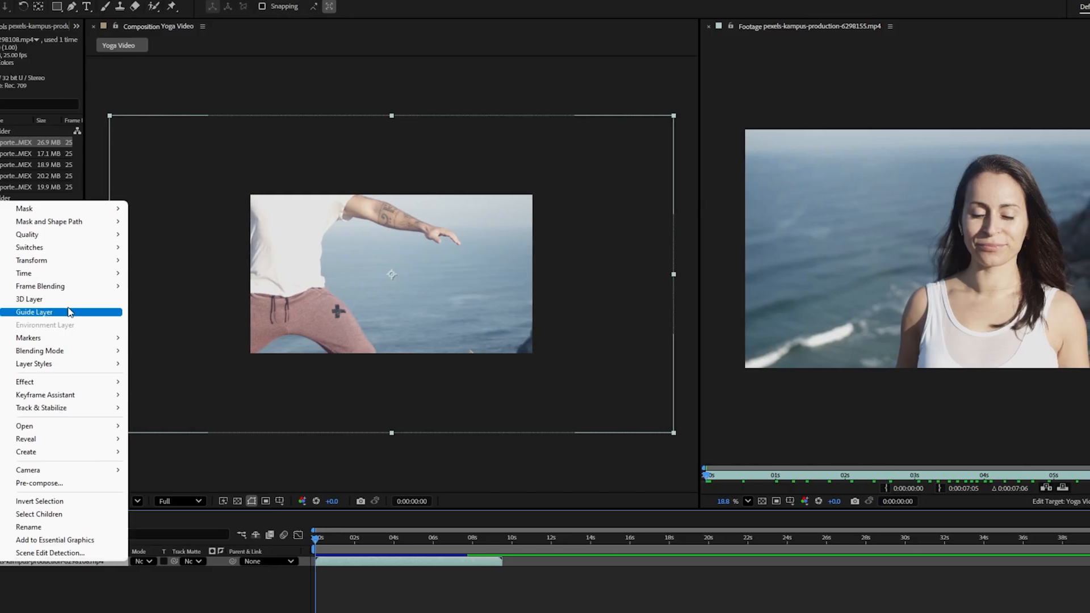
pyautogui.moveTo(69, 260)
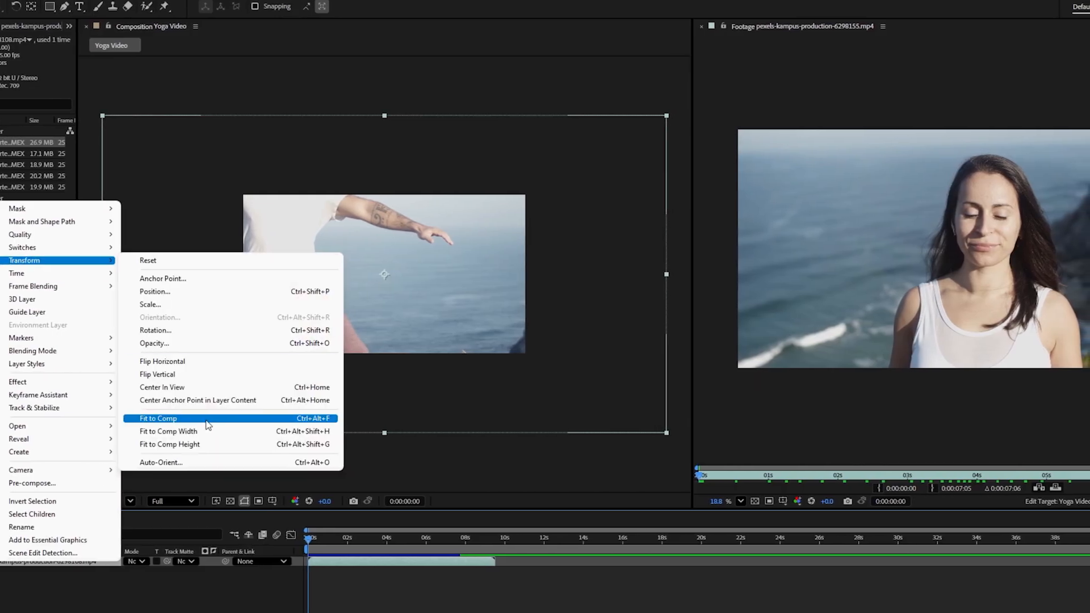
pyautogui.click(298, 422)
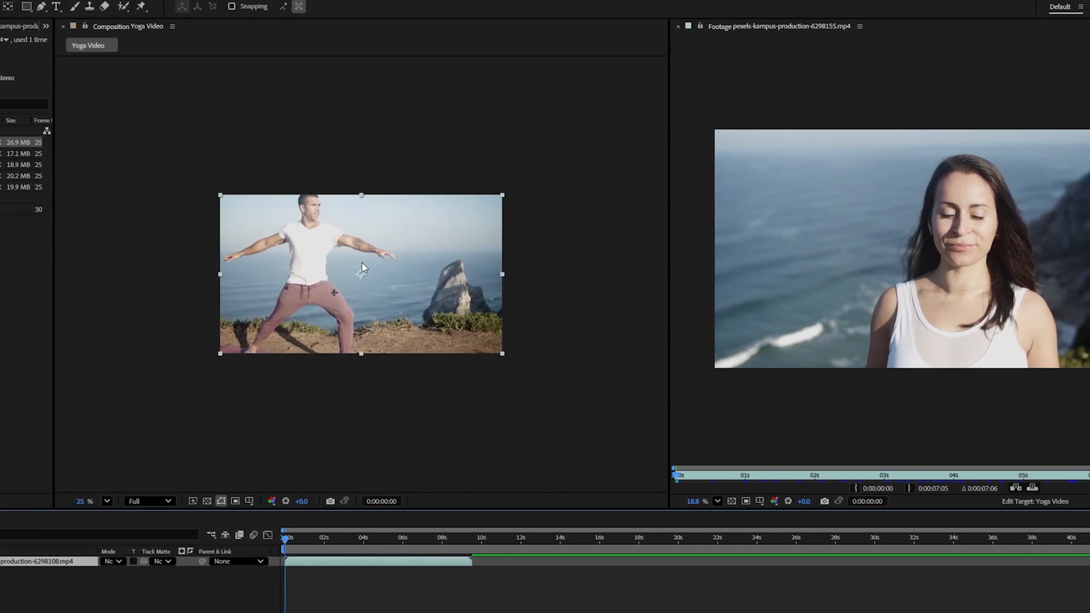
# Undo the scaling of the 6298108 layer and apply Fit to Comp to it again.
pyautogui.hotkey('ctrl', 'z')
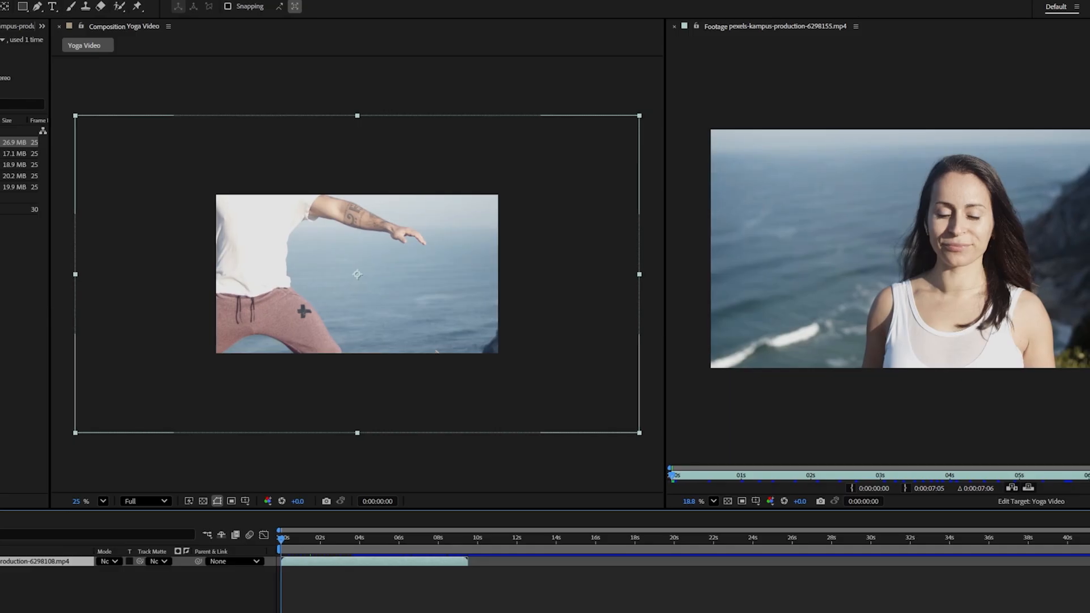
pyautogui.hotkey('ctrl', 'alt', 'f')
# Undo a trial split of the 6298108 layer at 0:00:03:00 and trim the layer's end at that time instead.
pyautogui.scroll(5, 200, 433)
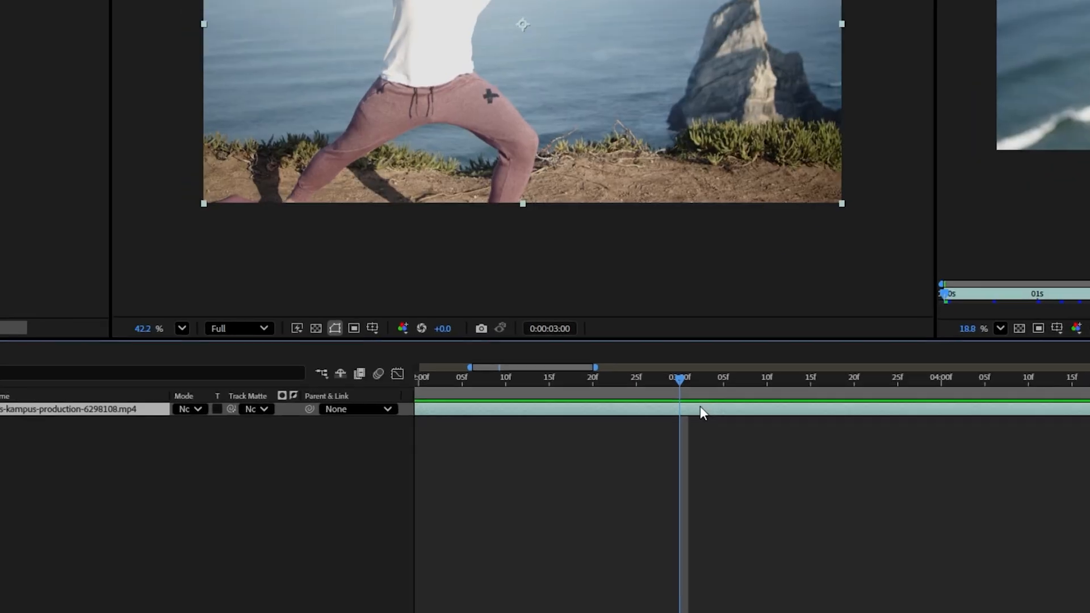
pyautogui.hotkey('ctrl', 'shift', 'd')
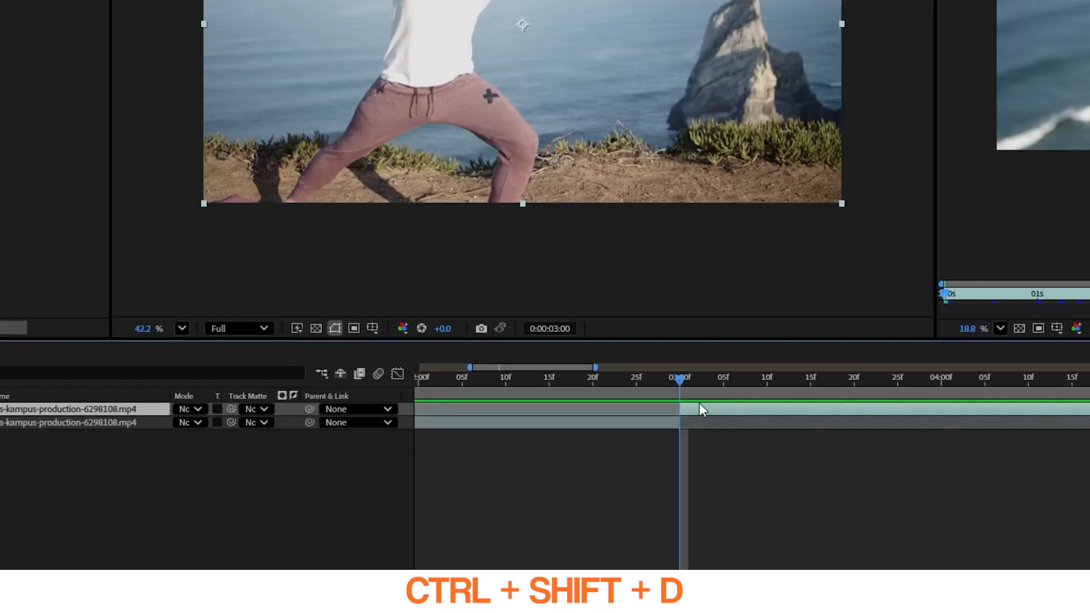
pyautogui.hotkey('ctrl', 'z')
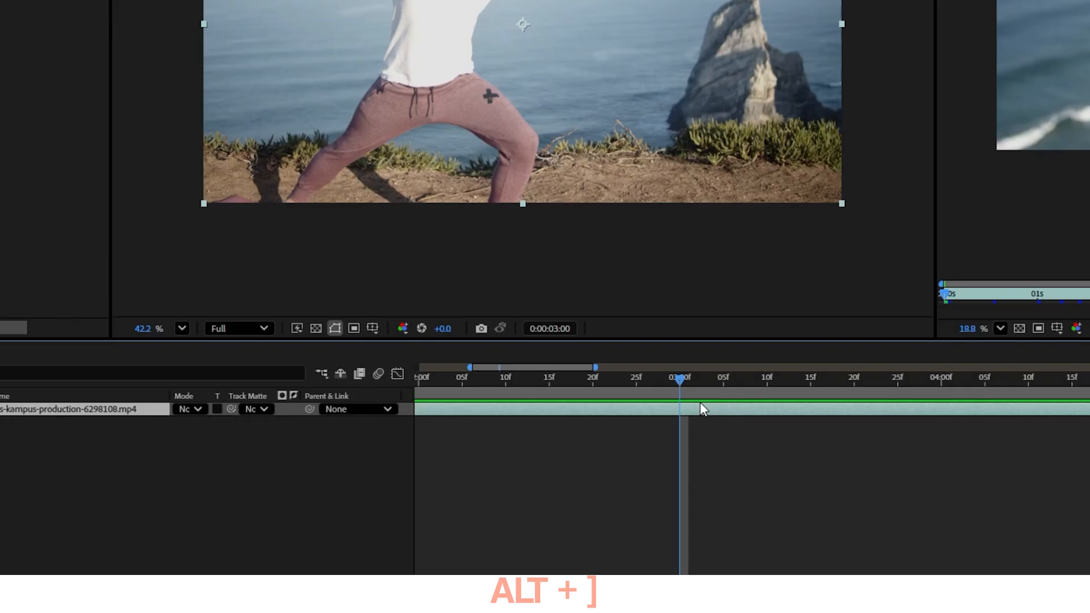
pyautogui.hotkey('alt', ']')
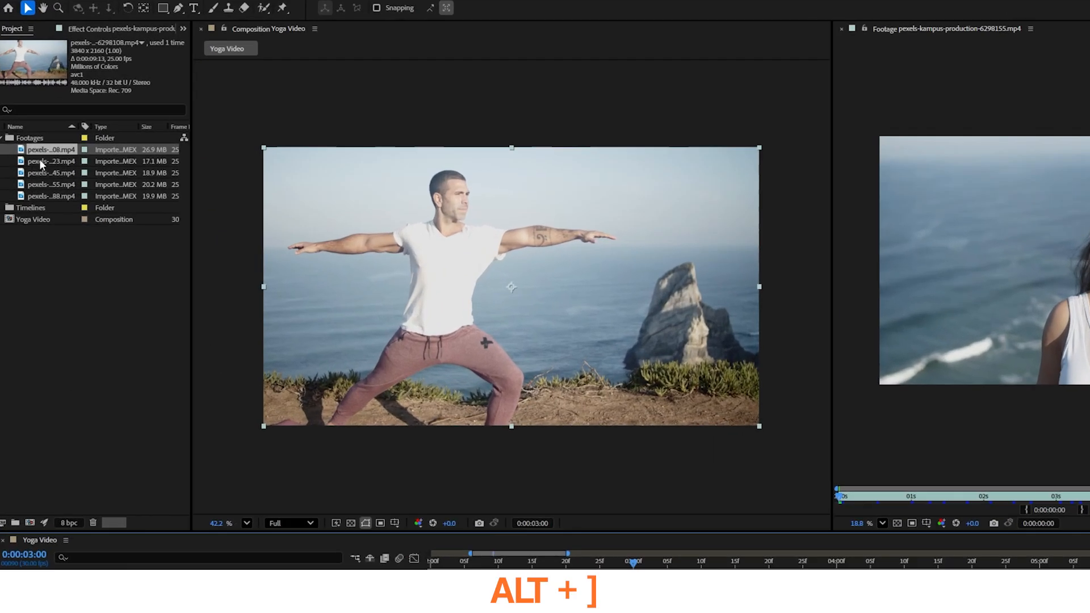
# Add pexels-kampus-production-6298123.mp4 as the top layer of Yoga Video and scale it with Fit to Comp.
pyautogui.click(40, 162)
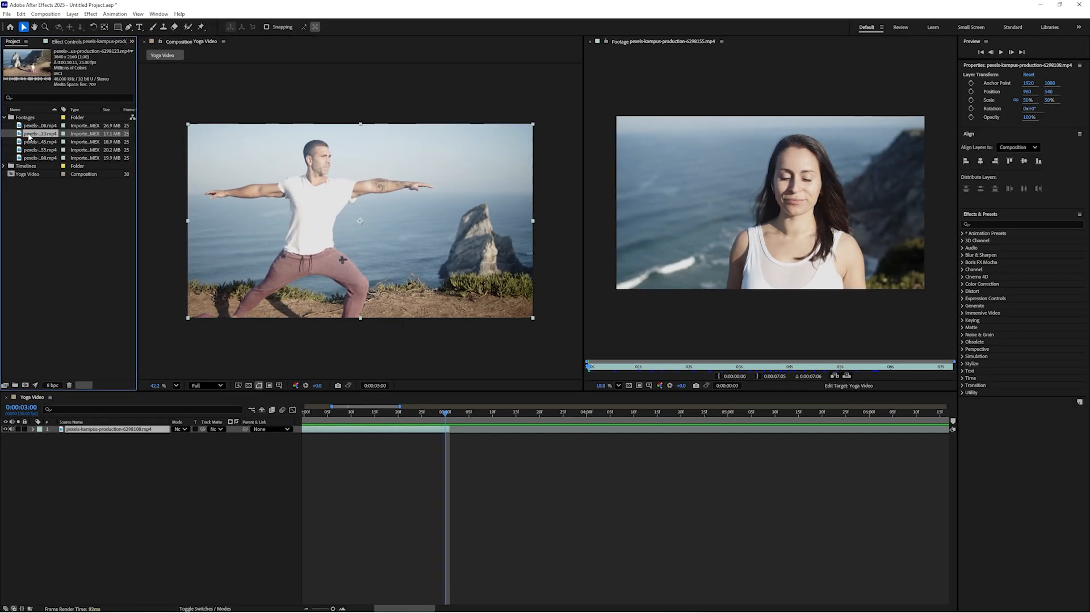
pyautogui.moveTo(82, 422); pyautogui.dragTo(88, 428)
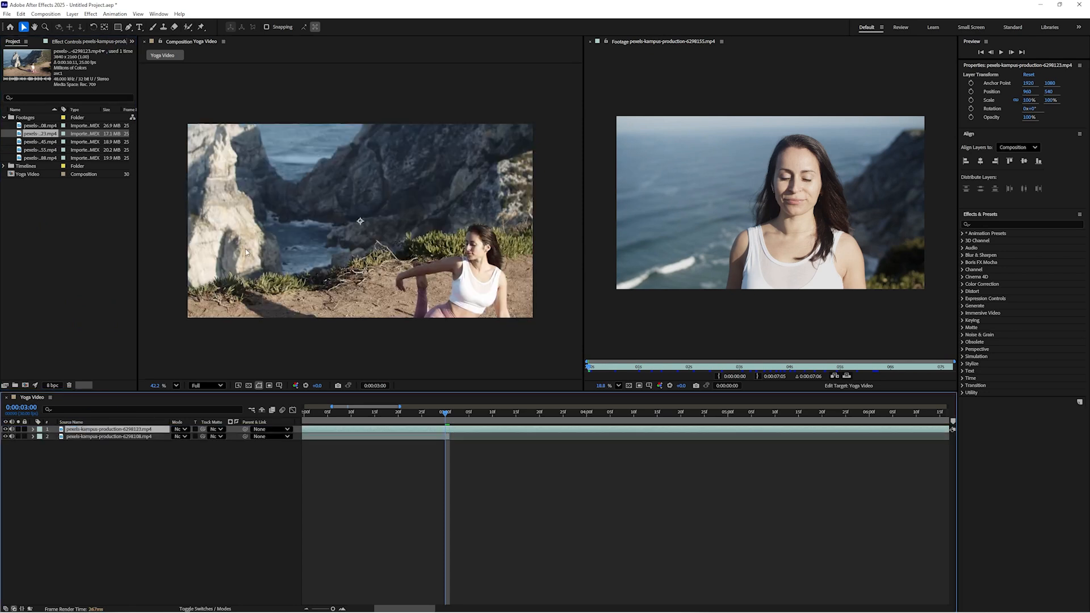
pyautogui.scroll(-3, 241, 228)
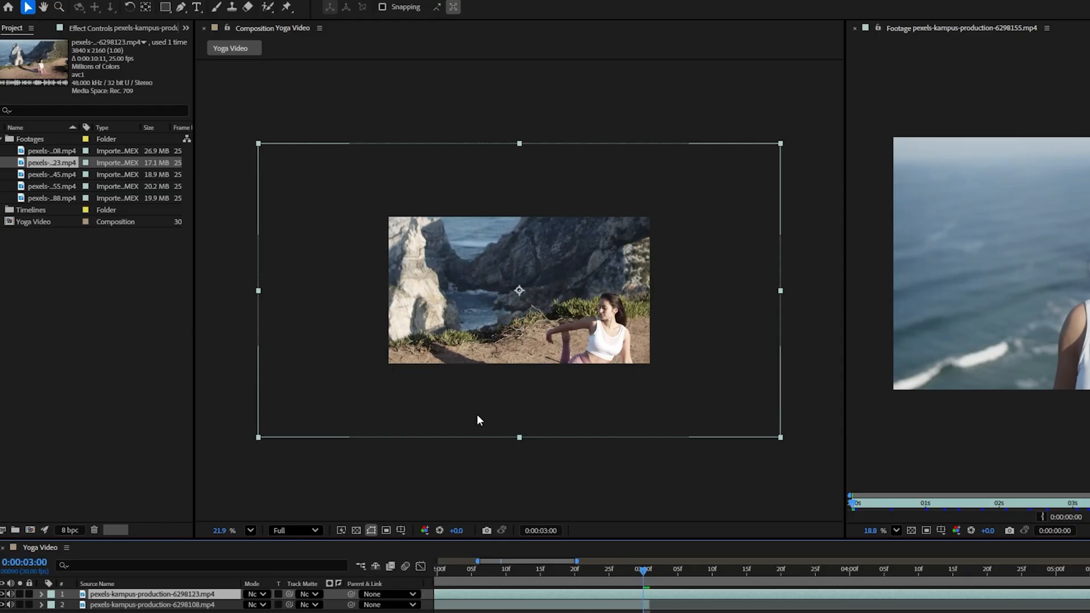
pyautogui.hotkey('ctrl', 'alt', 'f')
pyautogui.scroll(5, 518, 299)
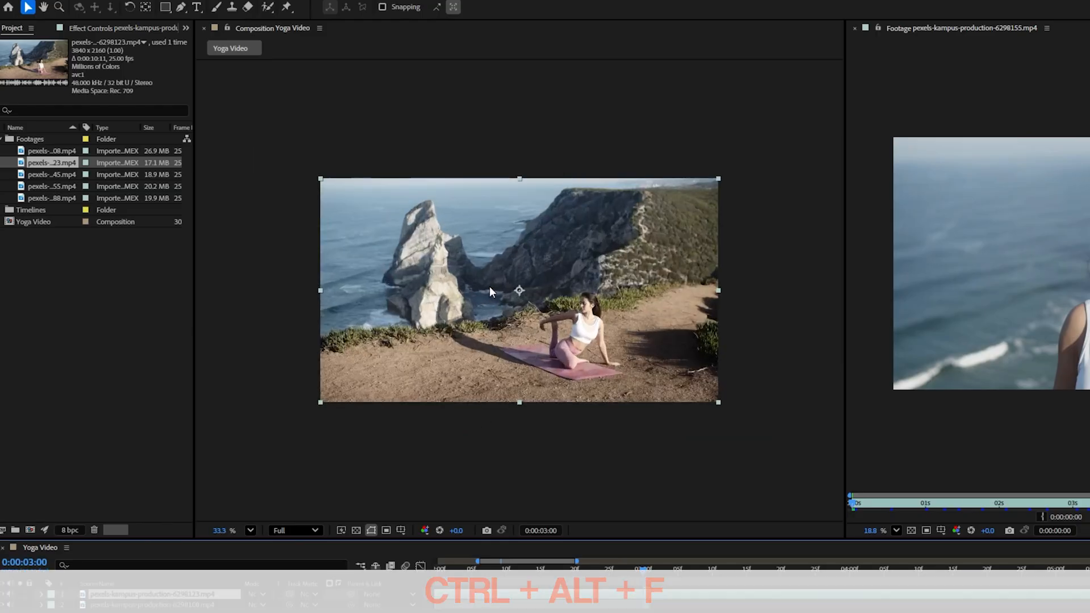
# Undo a trial start trim of the 6298123 layer at 0:00:01:00; split the layer there instead and delete the earlier part.
pyautogui.press('.')
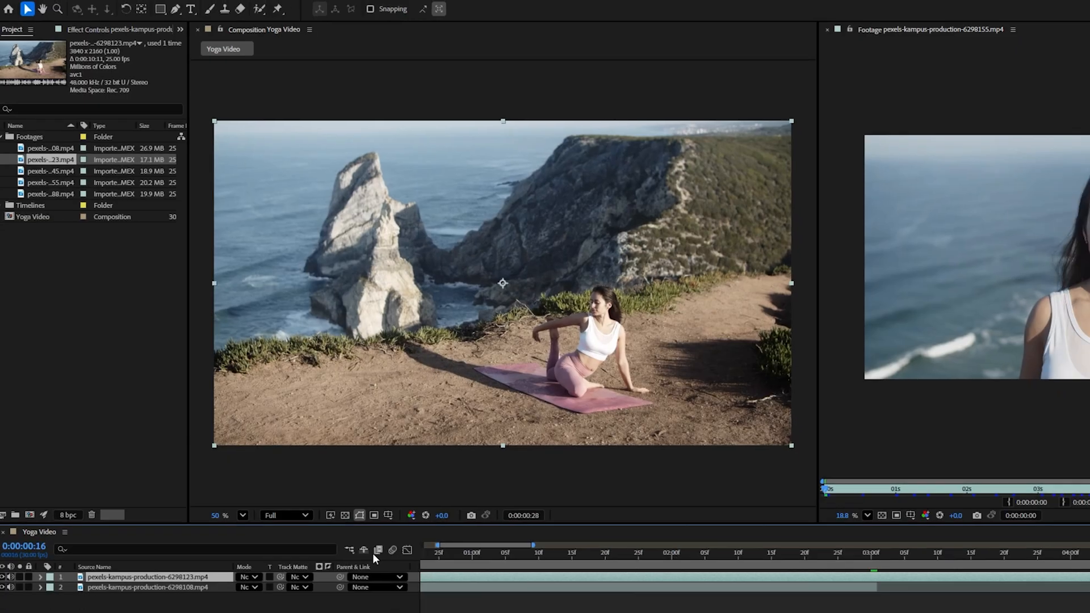
pyautogui.press('Home')
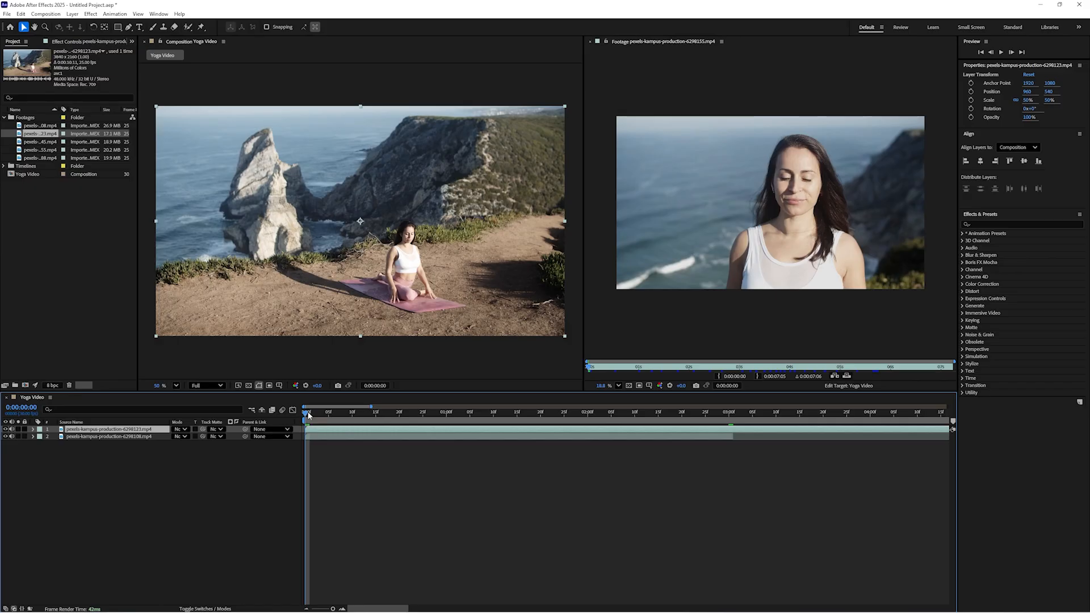
pyautogui.press('-')
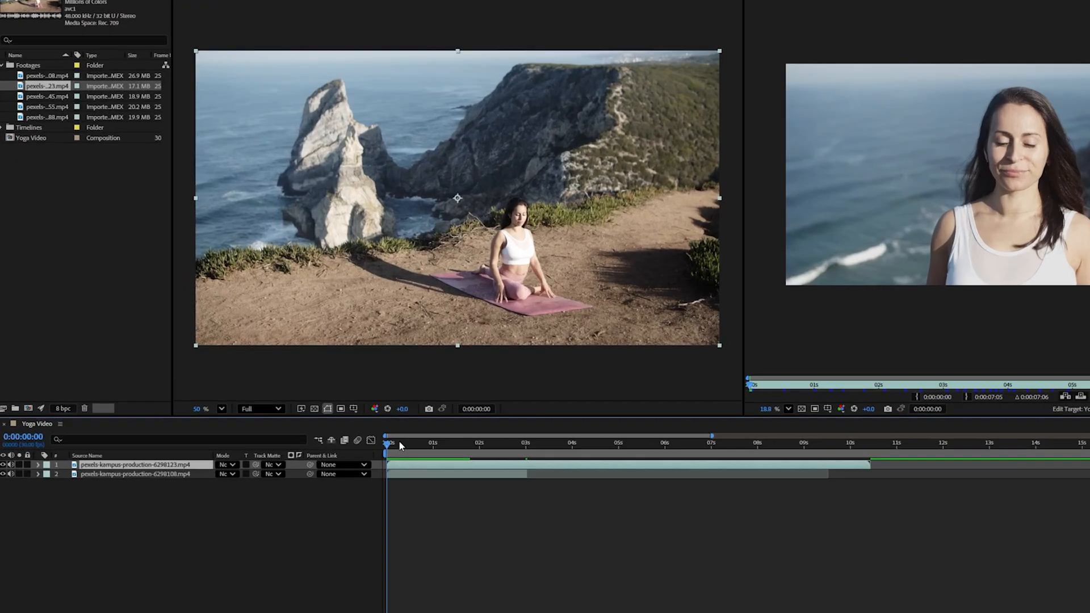
pyautogui.click(343, 419)
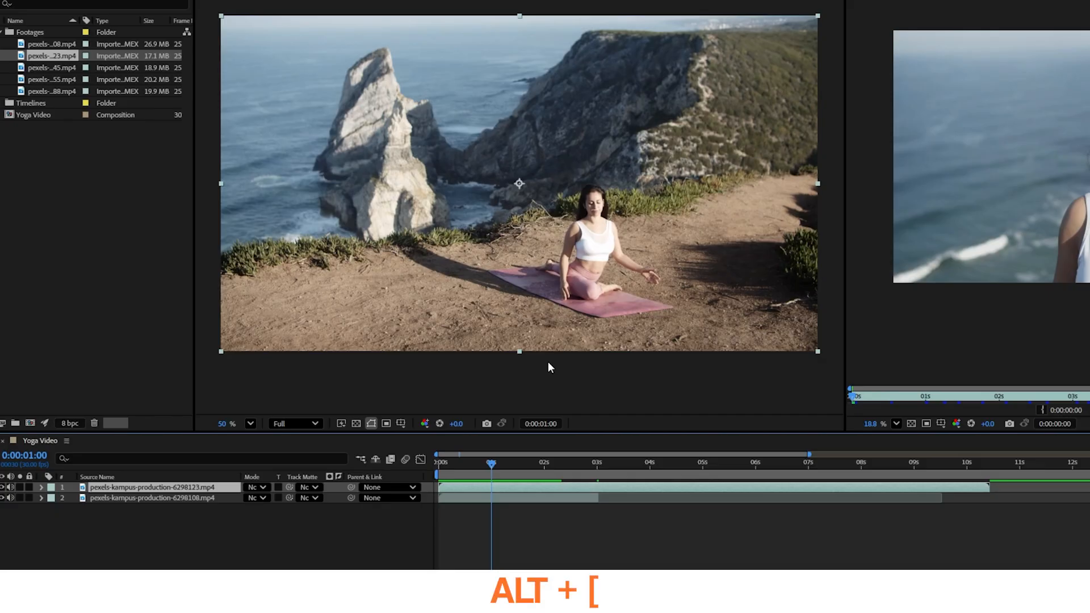
pyautogui.hotkey('alt', '[')
pyautogui.hotkey('ctrl', 'z')
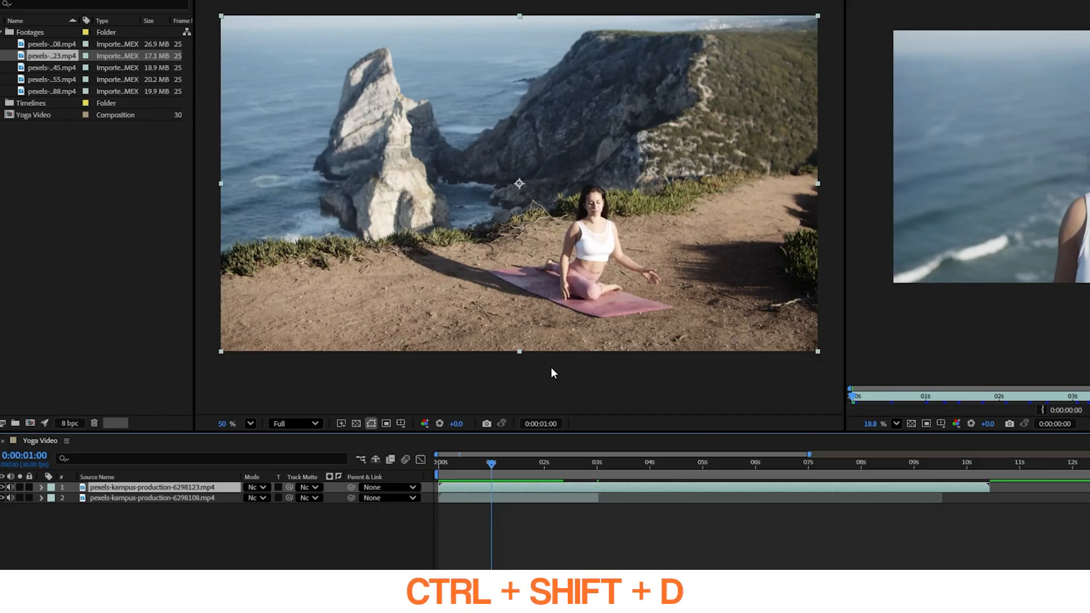
pyautogui.hotkey('ctrl', 'shift', 'd')
pyautogui.click(462, 499)
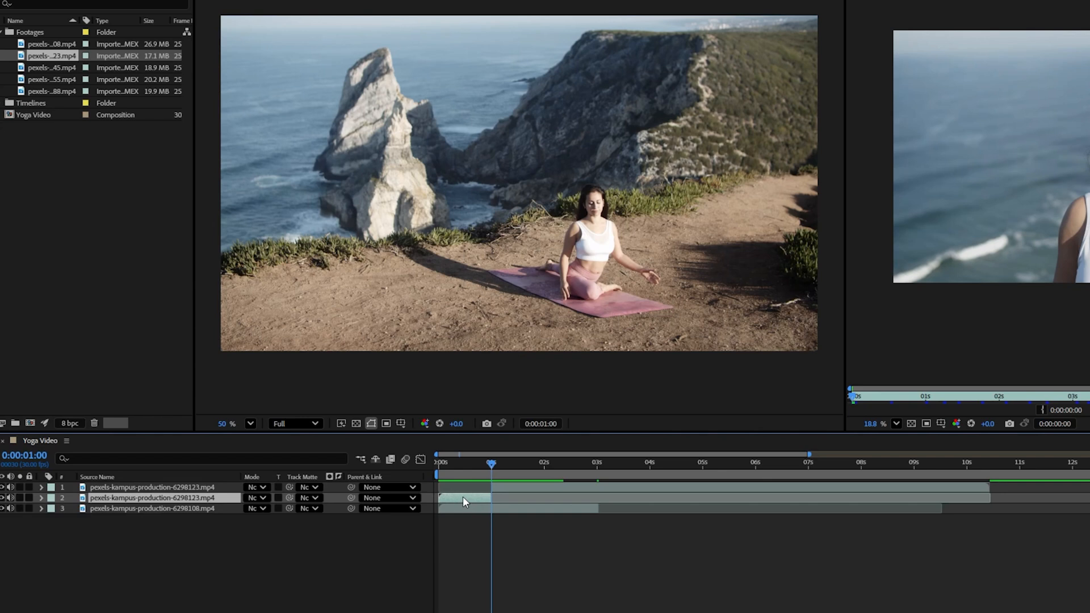
pyautogui.press('Delete')
# Trim the end of the 6298123 layer to 0:00:05:00.
pyautogui.moveTo(490, 464); pyautogui.dragTo(702, 483)
pyautogui.click(711, 485)
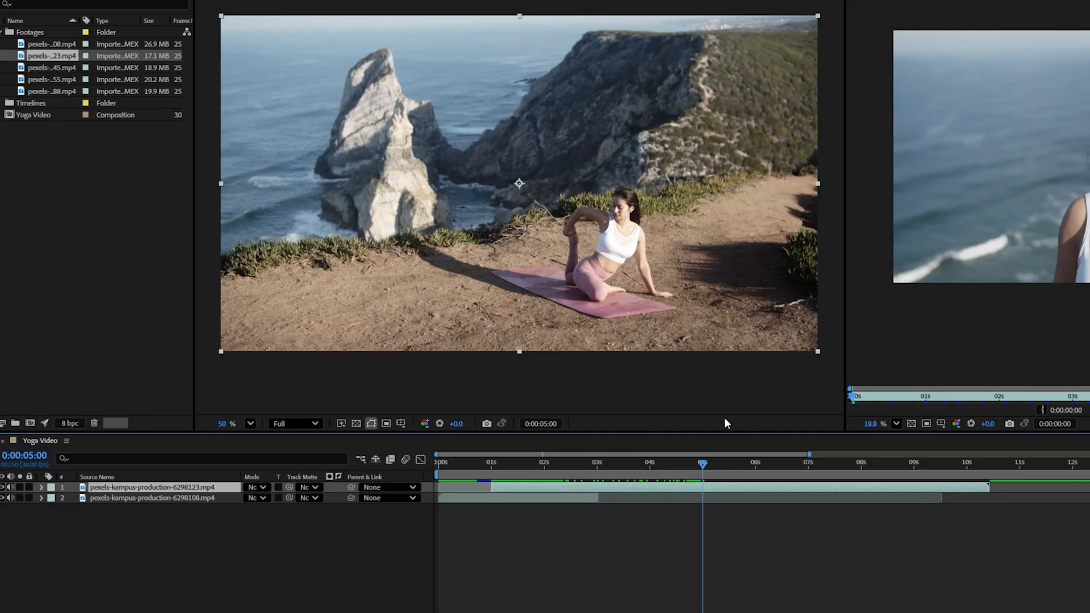
pyautogui.hotkey('alt', ']')
# Move the 6298123 layer so it starts directly after the 6298108 clip, and trim its end to 0:00:06:00.
pyautogui.moveTo(518, 487); pyautogui.dragTo(624, 489)
pyautogui.scroll(3, 606, 492)
pyautogui.click(539, 468)
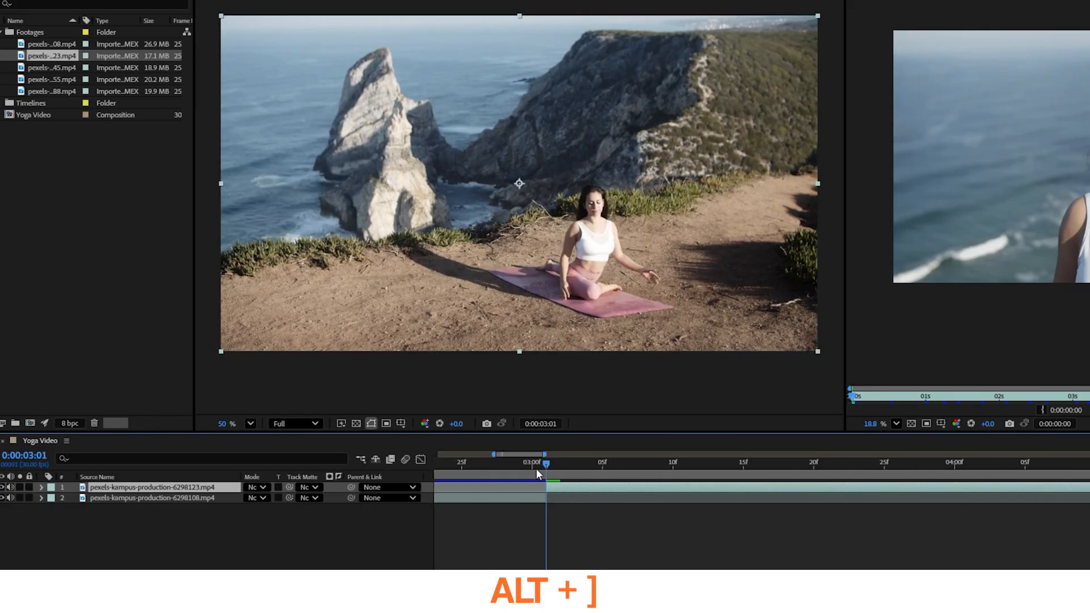
pyautogui.moveTo(536, 469); pyautogui.dragTo(440, 466)
pyautogui.scroll(-5, 543, 508)
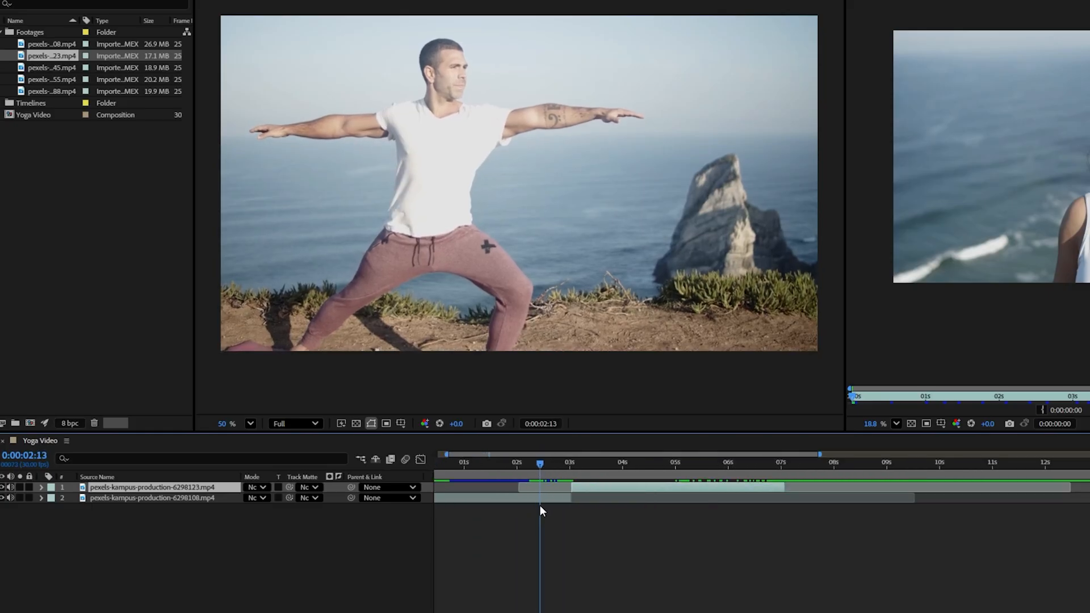
pyautogui.click(729, 473)
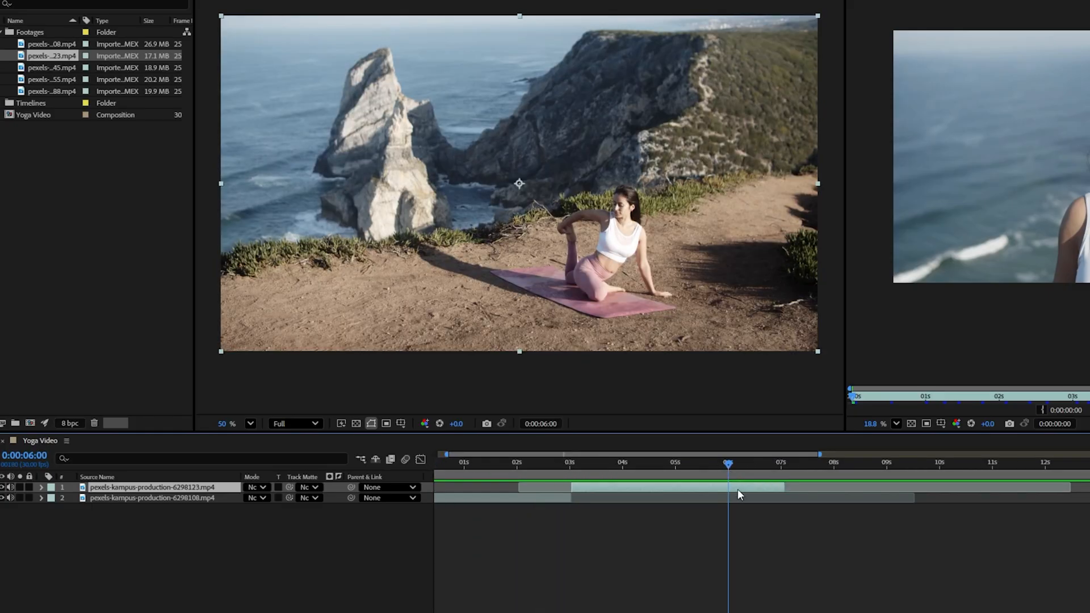
pyautogui.hotkey('alt', ']')
# Add pexels-kampus-production-6298145.mp4 as the top layer, fitted to the frame and starting shortly before 0:00:06:00.
pyautogui.click(50, 70)
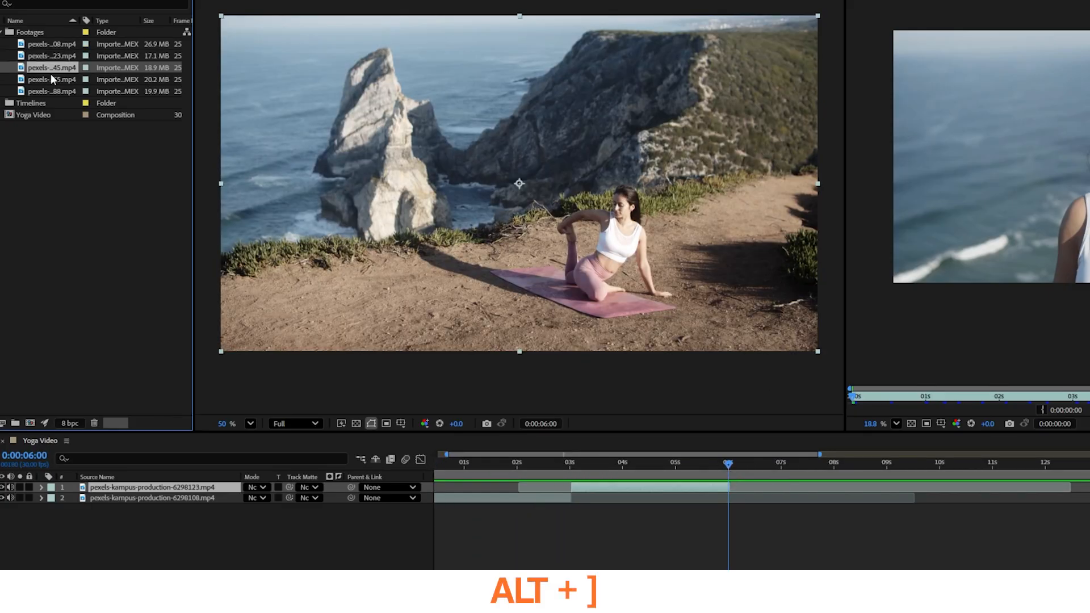
pyautogui.moveTo(36, 67); pyautogui.dragTo(568, 487)
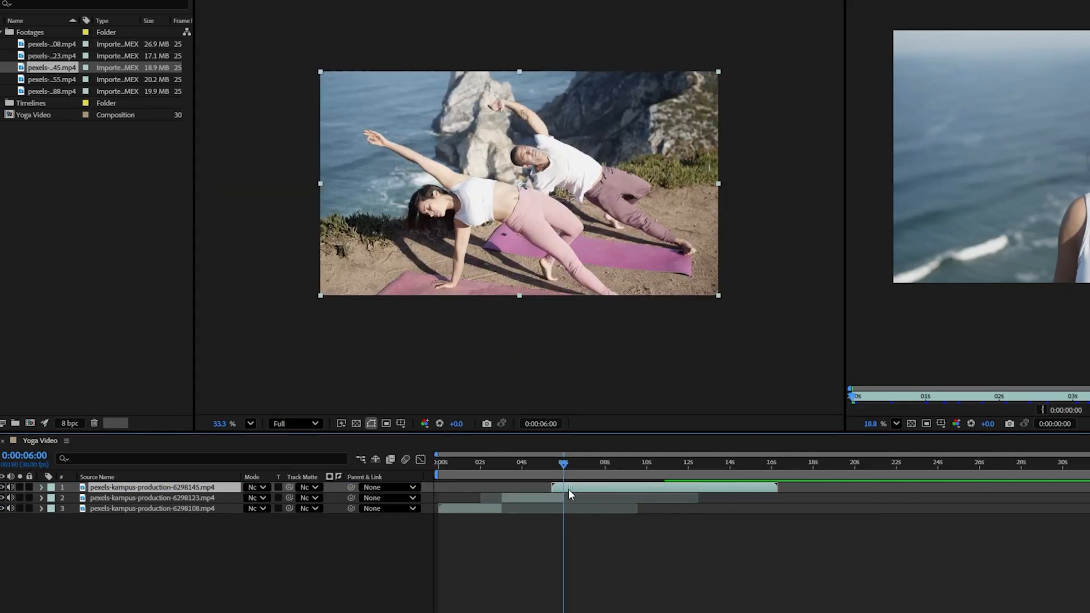
pyautogui.moveTo(569, 490); pyautogui.dragTo(575, 490)
# Trim the start of the 6298145 layer to 0:00:07:15 and move it directly after the 6298123 clip.
pyautogui.moveTo(540, 465); pyautogui.dragTo(575, 465)
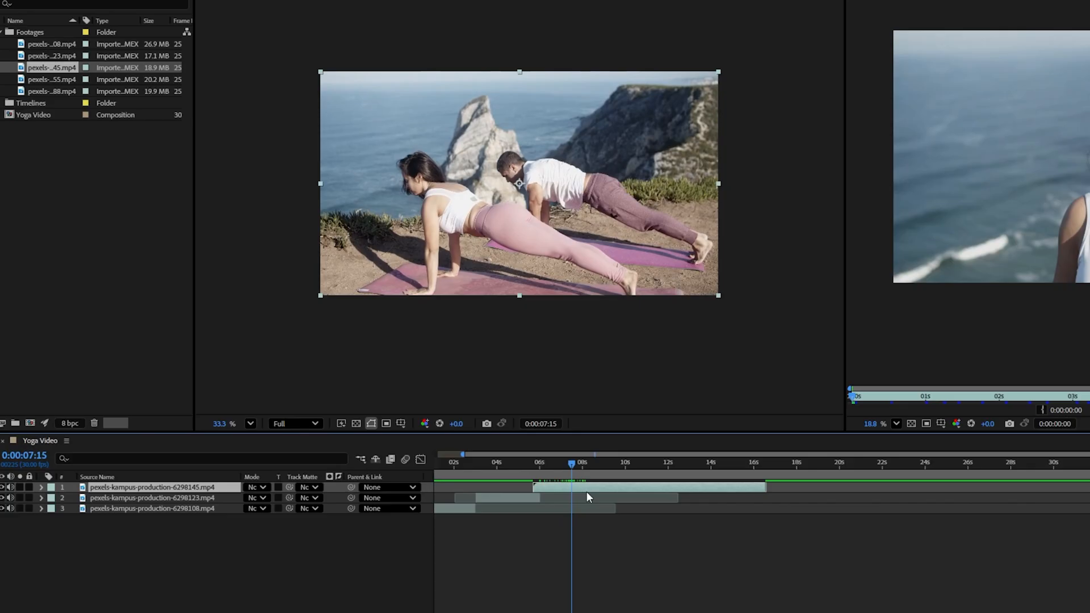
pyautogui.hotkey('alt', '[')
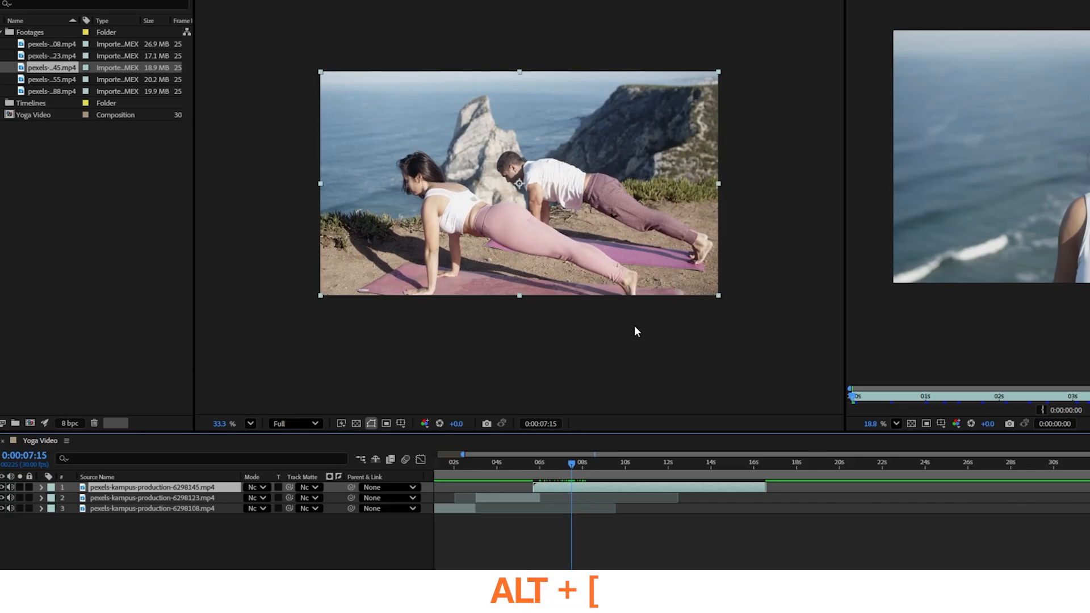
pyautogui.scroll(4, 526, 472)
pyautogui.moveTo(727, 488); pyautogui.dragTo(647, 465)
# Trim the end of the 6298145 layer to 0:00:11:06.
pyautogui.scroll(-2, 520, 532)
pyautogui.scroll(-2, 520, 533)
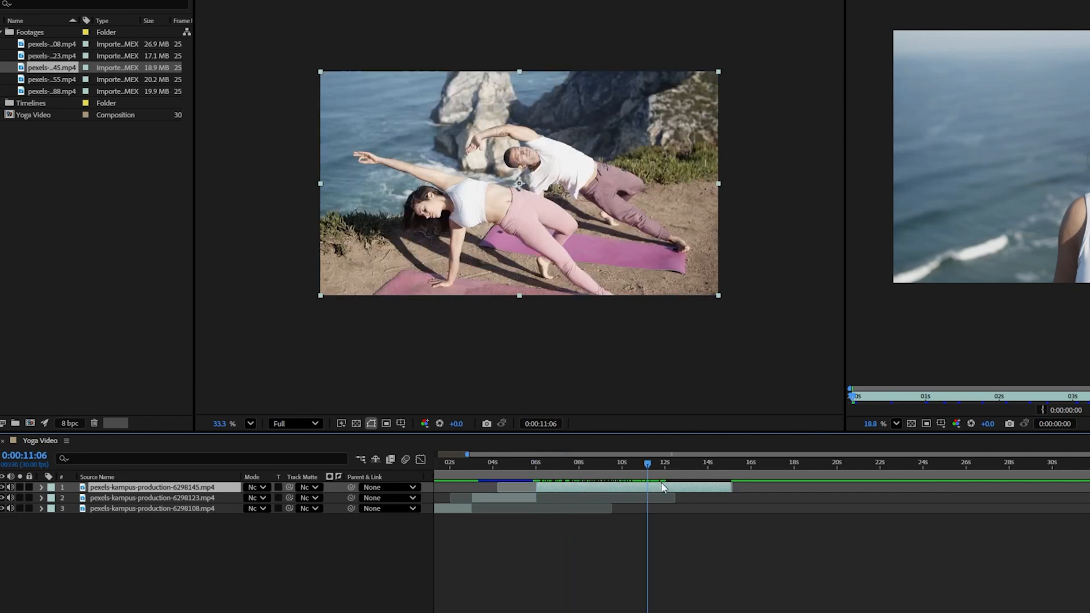
pyautogui.hotkey('alt', ']')
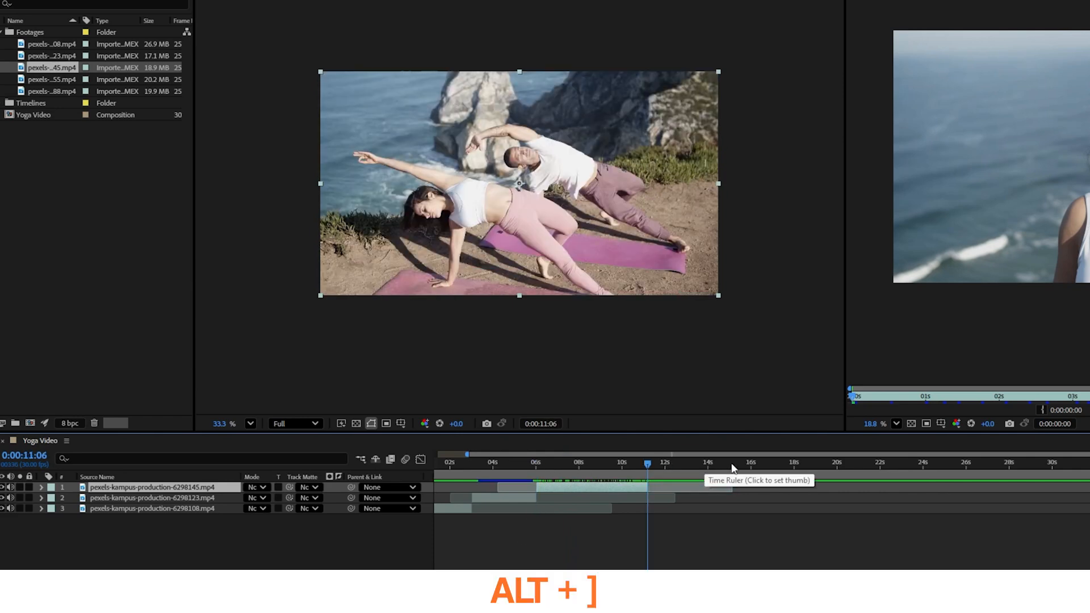
# Add pexels-kampus-production-6298188.mp4 as the top layer, fitted to the frame and placed just past 15 seconds.
pyautogui.click(41, 92)
pyautogui.moveTo(41, 96); pyautogui.dragTo(171, 488)
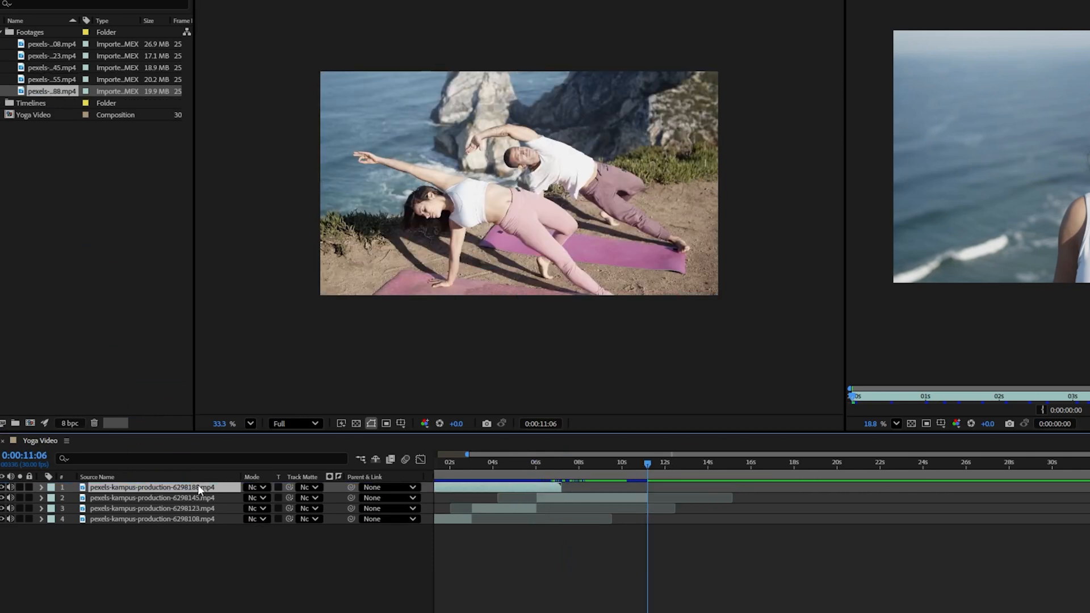
pyautogui.moveTo(510, 486); pyautogui.dragTo(800, 498)
# Trim the start of the 6298188 layer to 0:00:15:21 and move it to begin directly after the 6298145 clip.
pyautogui.click(747, 466)
pyautogui.scroll(2, 746, 466)
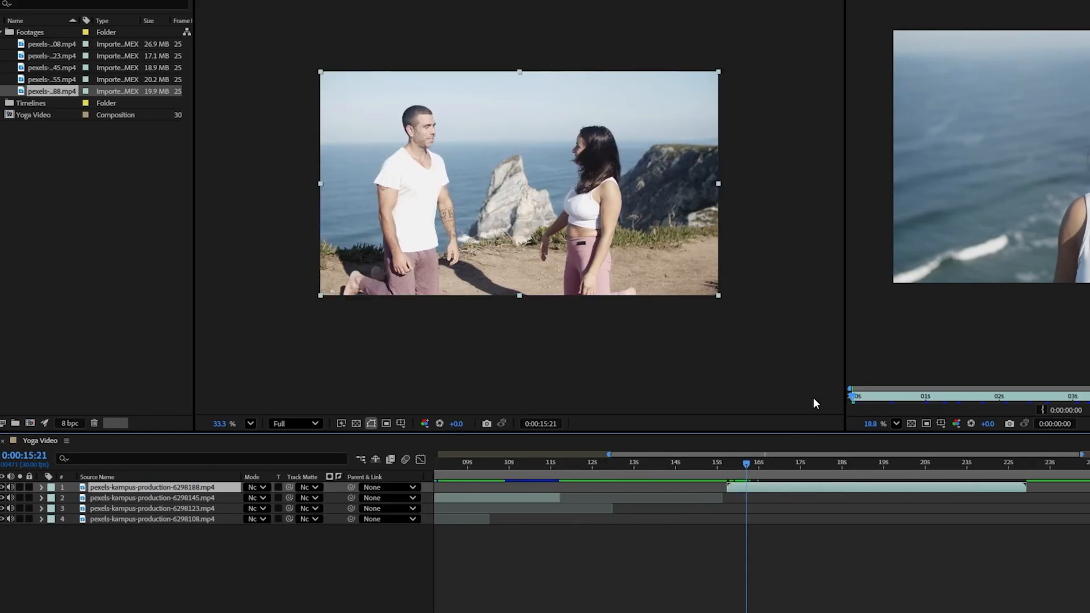
pyautogui.hotkey('alt', '[')
pyautogui.moveTo(767, 489); pyautogui.dragTo(825, 467)
pyautogui.scroll(4, 564, 485)
pyautogui.click(551, 464)
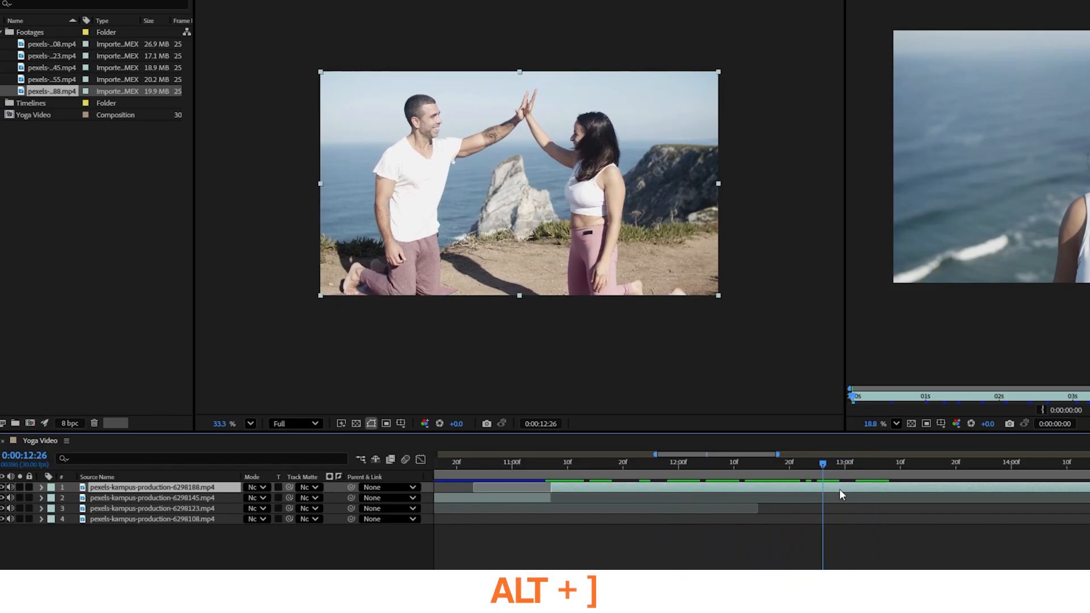
# Trim the 6298188 layer's end to 0:00:12:26 and set the work area from 0:00:11:07 to 0:00:12:26.
pyautogui.hotkey('ctrl', 'shift', 'd')
pyautogui.press('Delete')
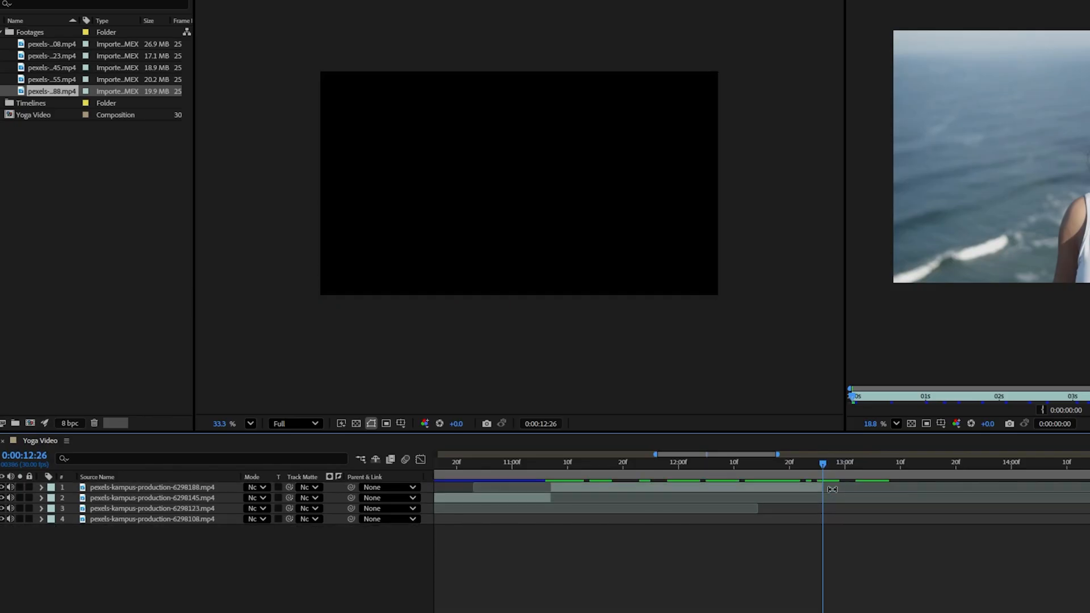
pyautogui.press('n')
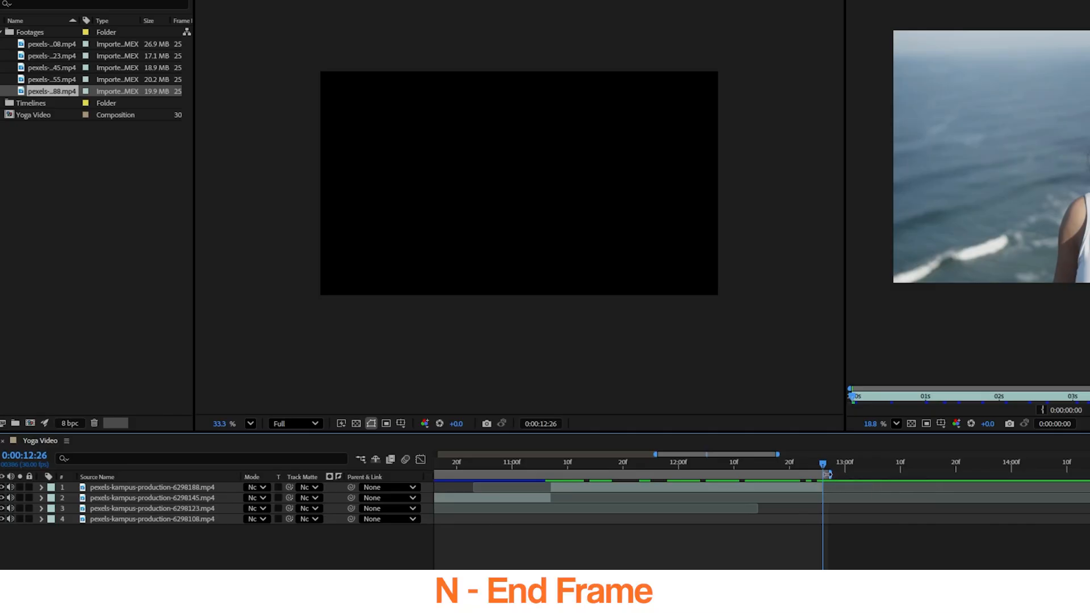
pyautogui.moveTo(744, 468); pyautogui.dragTo(552, 472)
pyautogui.press('b')
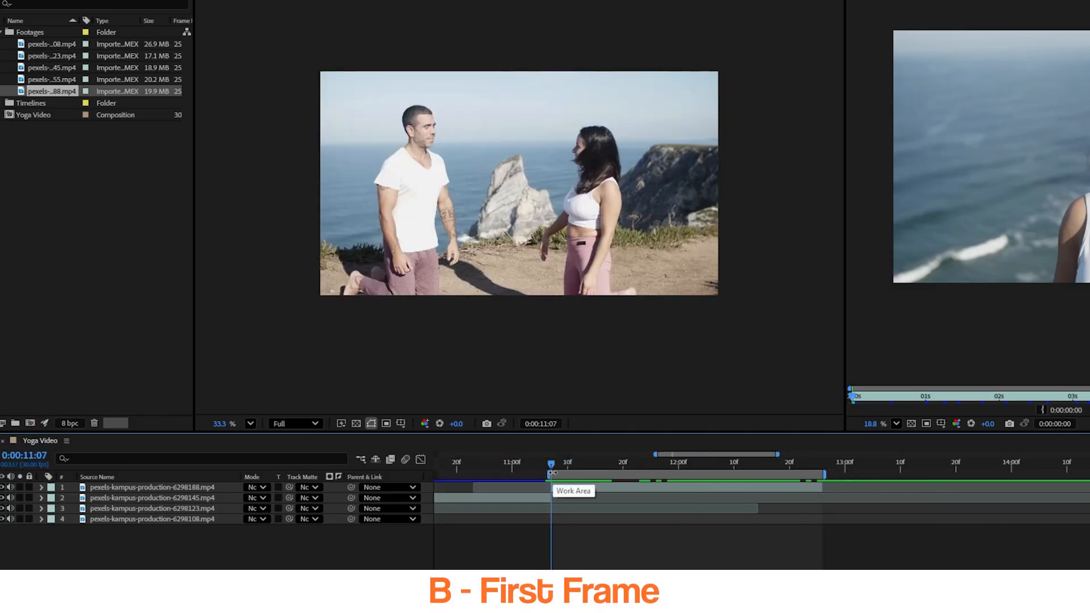
pyautogui.moveTo(555, 464); pyautogui.dragTo(704, 465)
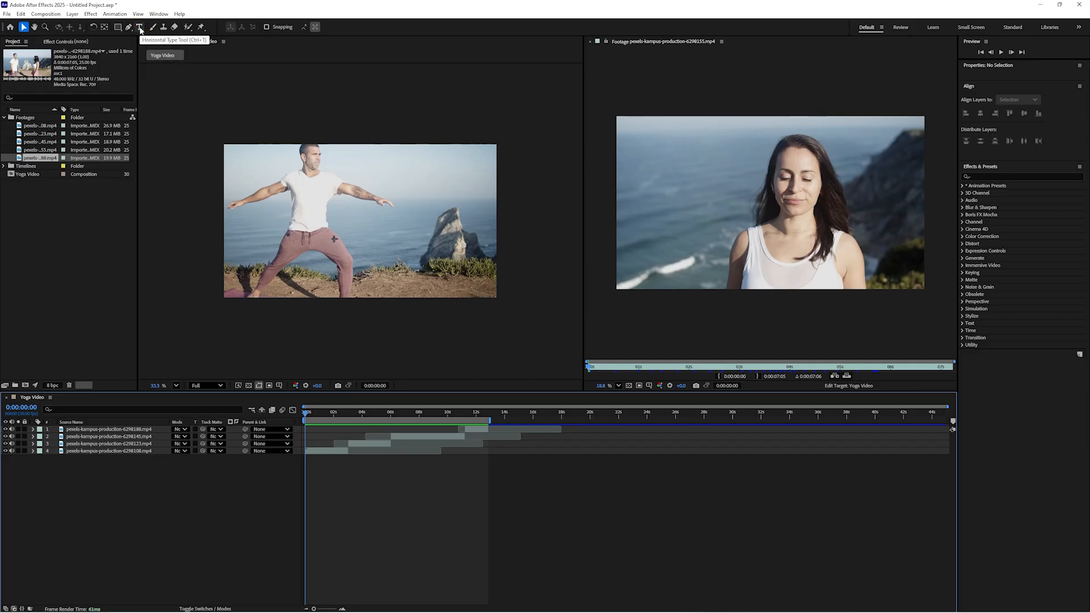
# Add the title text INTERNATIONAL YOGA DAY on two lines over the first clip.
pyautogui.click(139, 27)
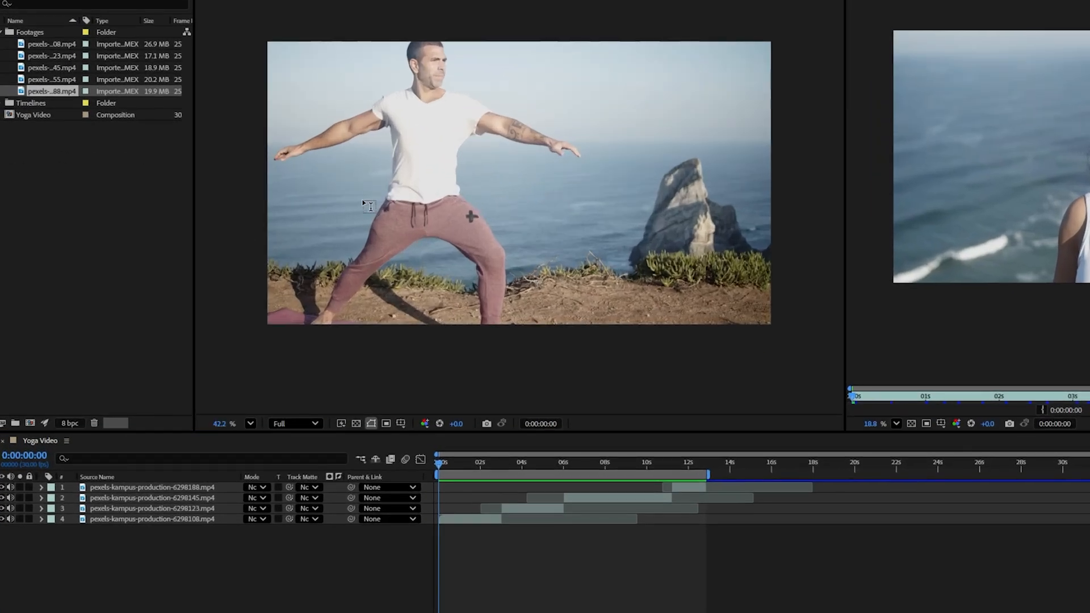
pyautogui.click(370, 206)
pyautogui.write('INT')
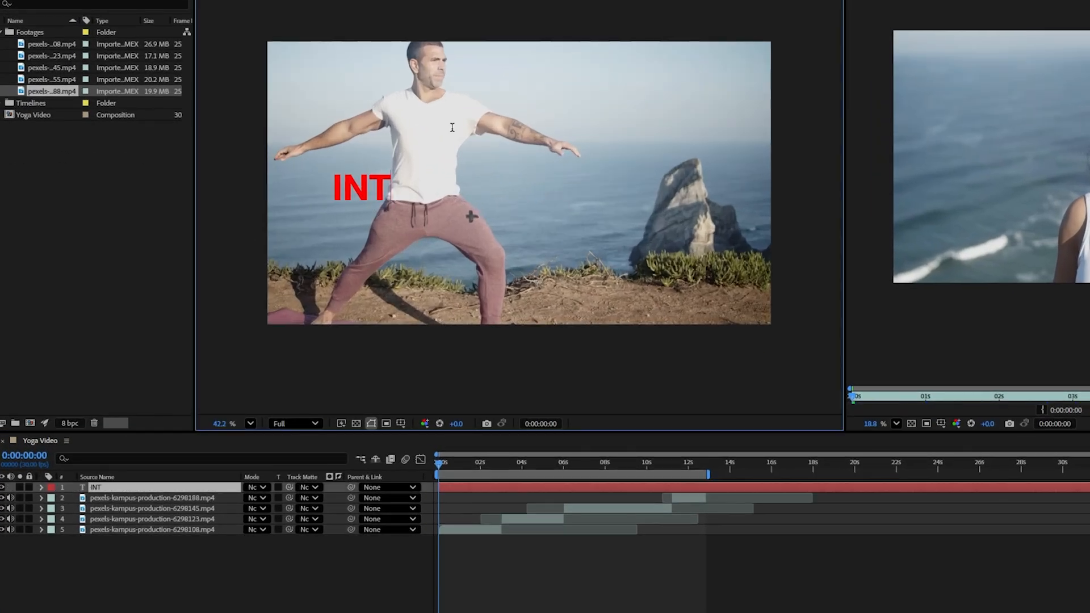
pyautogui.write('ERNATIONAL')
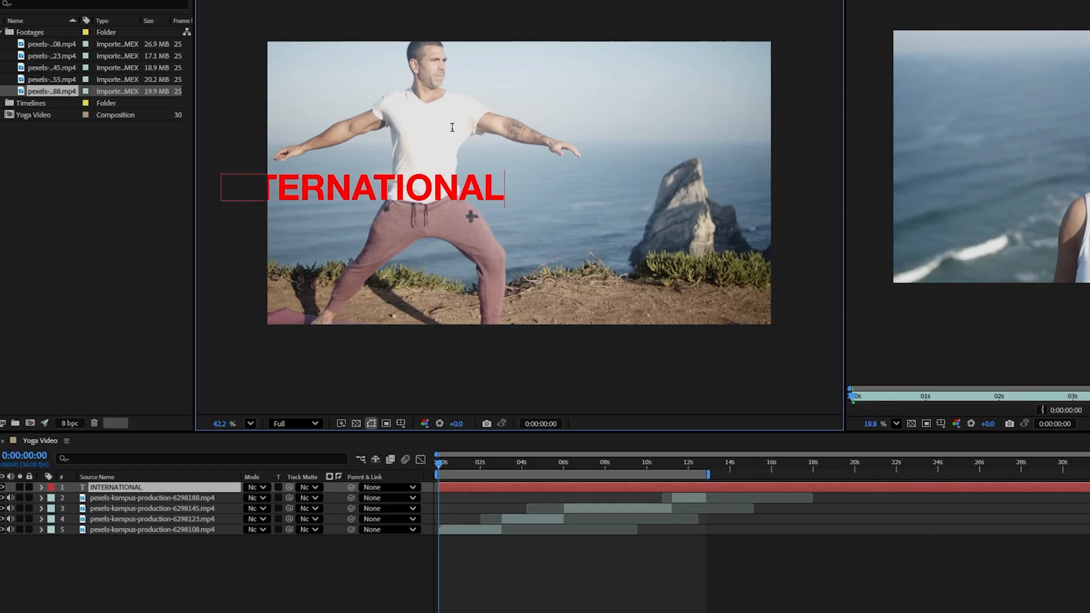
pyautogui.write('YOGA DAY')
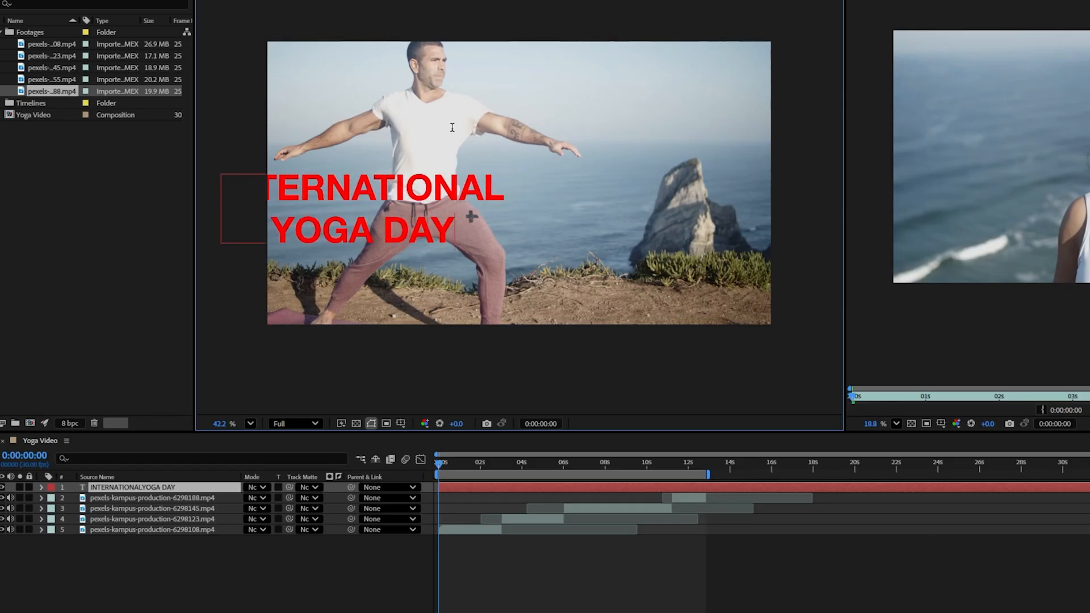
pyautogui.hotkey('ctrl', 'a')
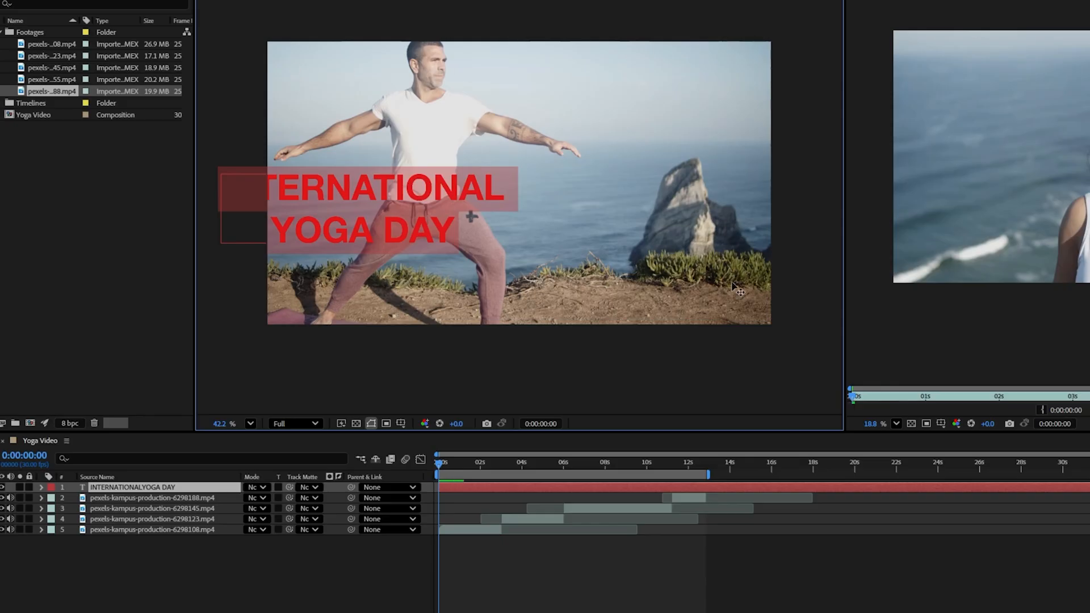
# Show the Title/Action Safe guides and centre the title horizontally and vertically in the composition.
pyautogui.click(401, 424)
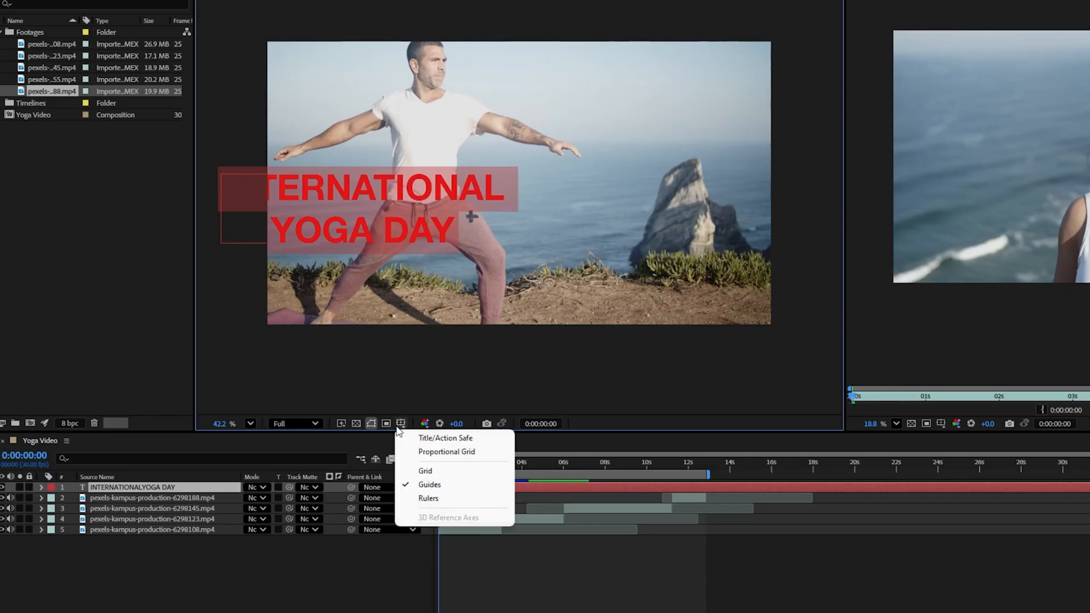
pyautogui.click(428, 439)
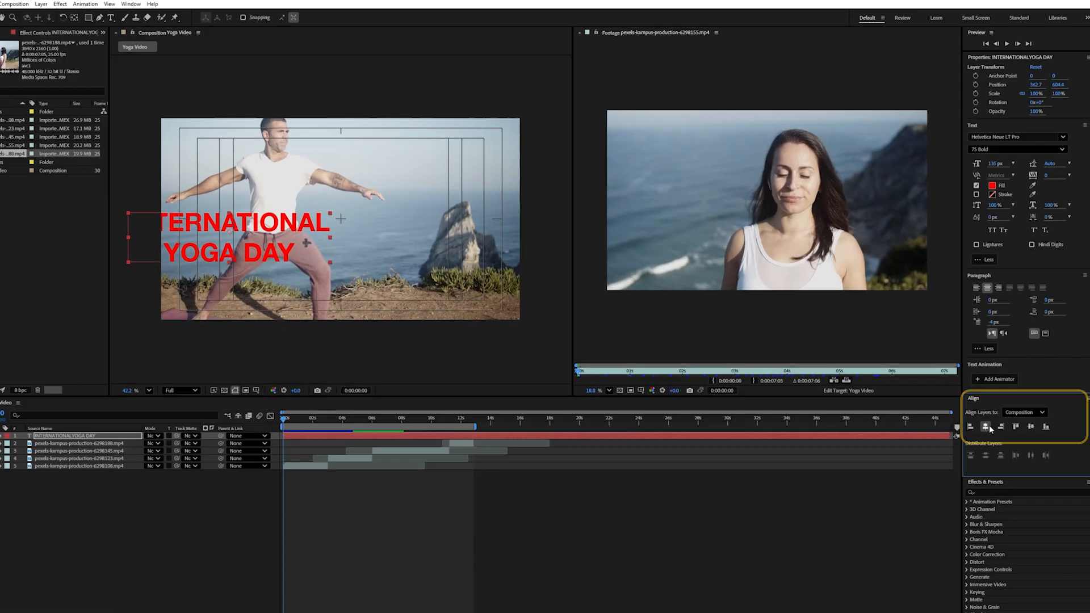
pyautogui.click(988, 427)
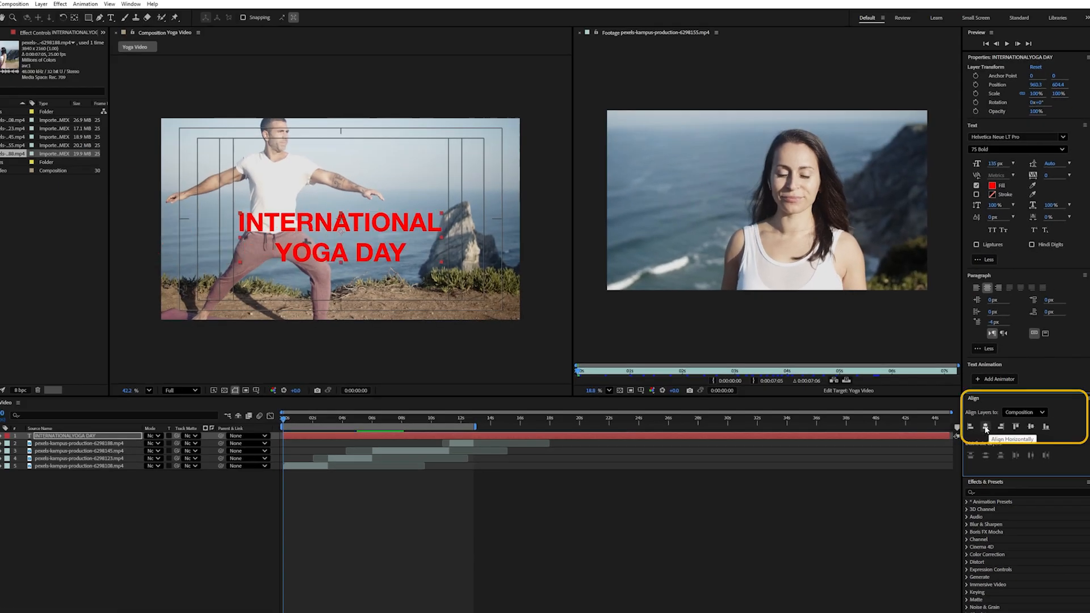
pyautogui.click(1031, 426)
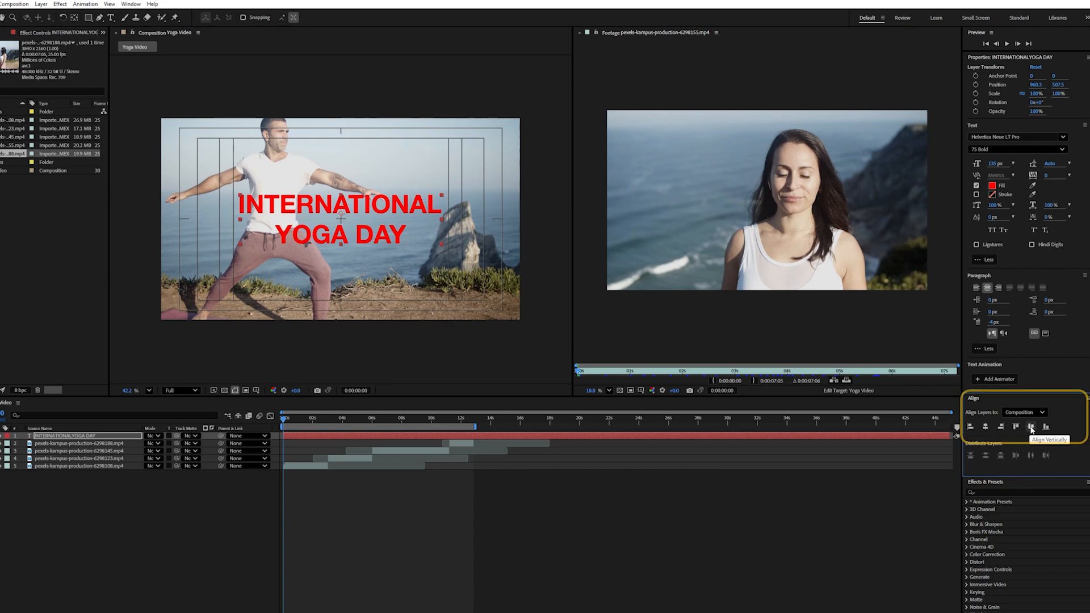
# Set the title's font to Poppins Bold, keeping its size at 135 px.
pyautogui.scroll(3, 348, 205)
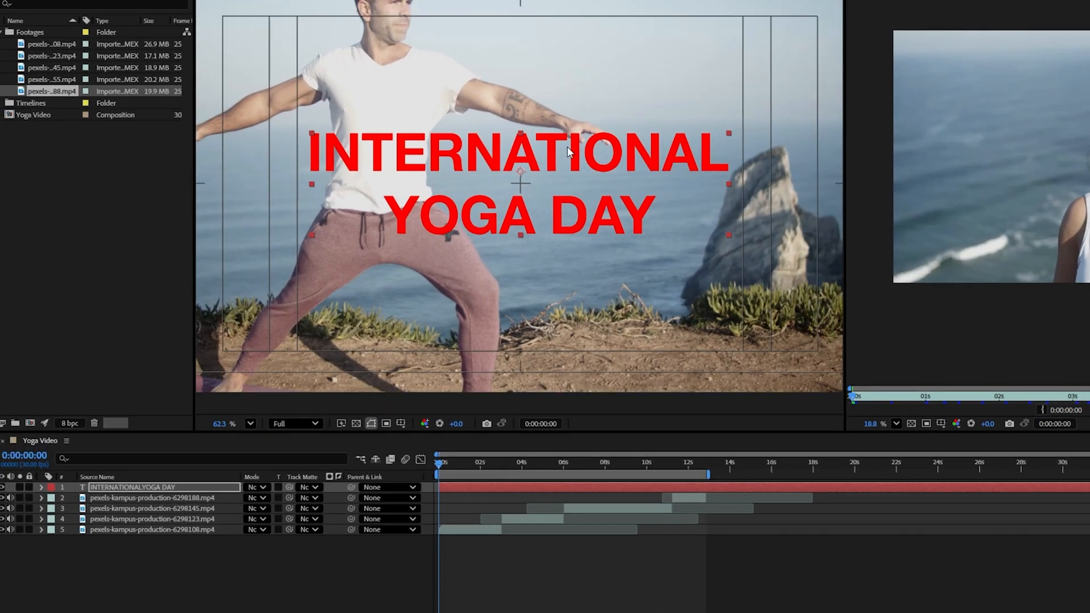
pyautogui.click(614, 156)
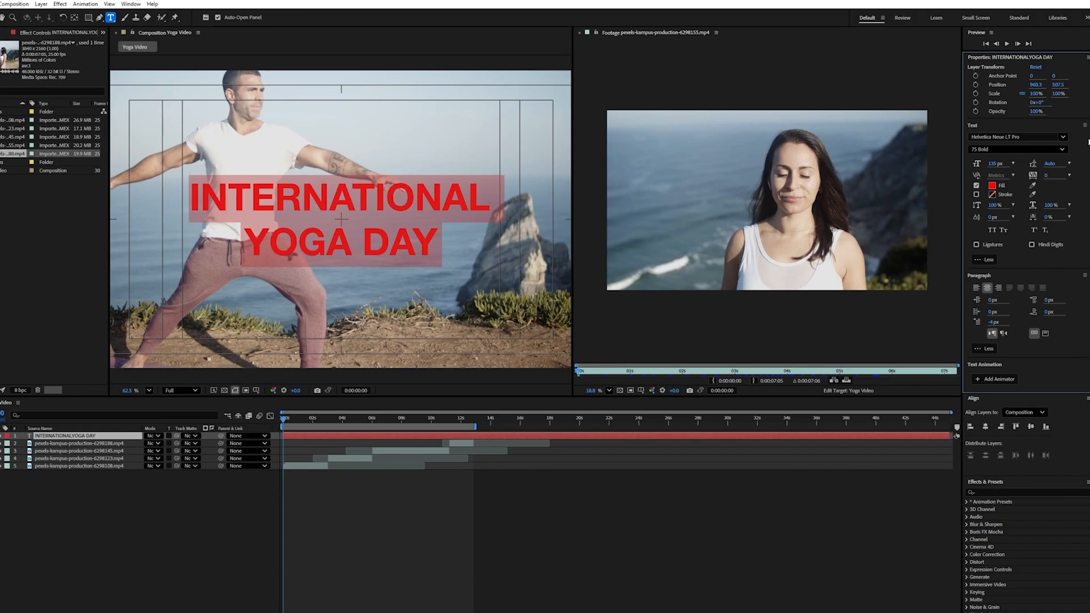
pyautogui.click(1047, 137)
pyautogui.write('Popp')
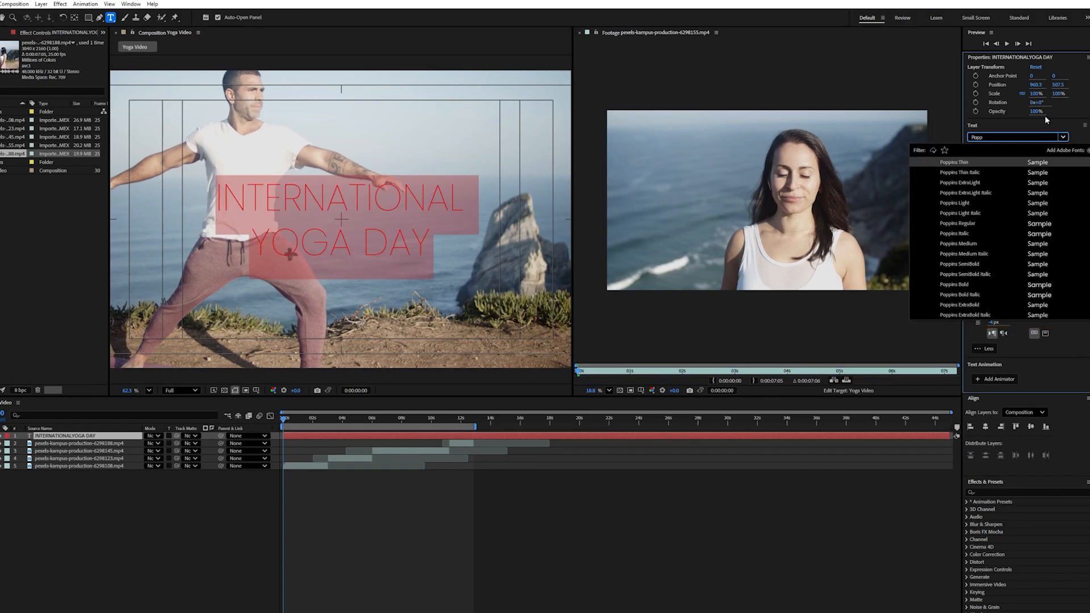
pyautogui.click(957, 288)
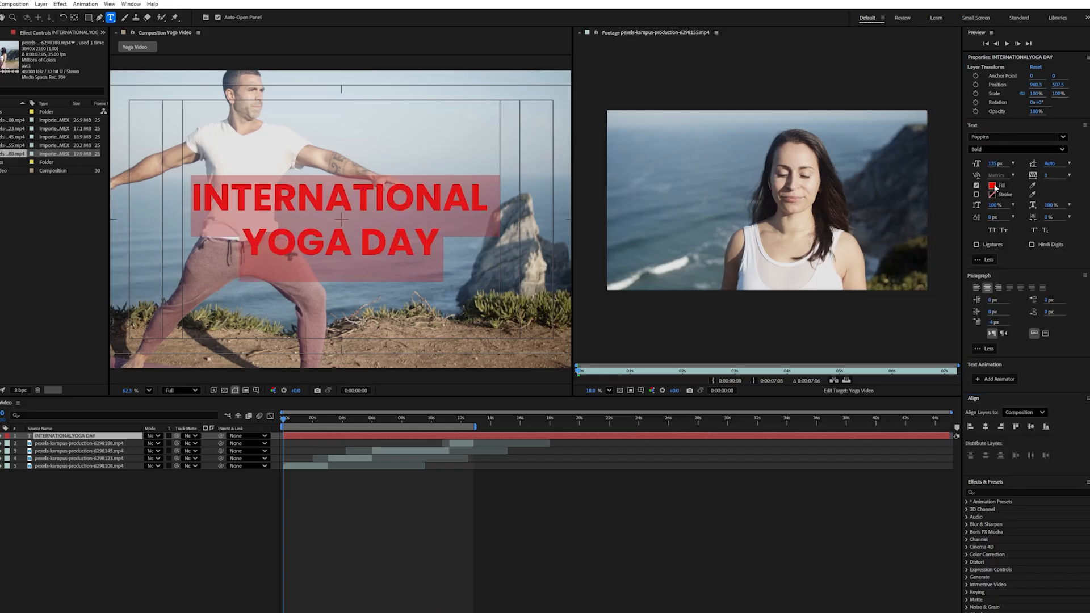
pyautogui.moveTo(995, 164)
pyautogui.mouseDown()
pyautogui.moveTo(1005, 164)
pyautogui.moveTo(994, 163)
pyautogui.mouseUp()
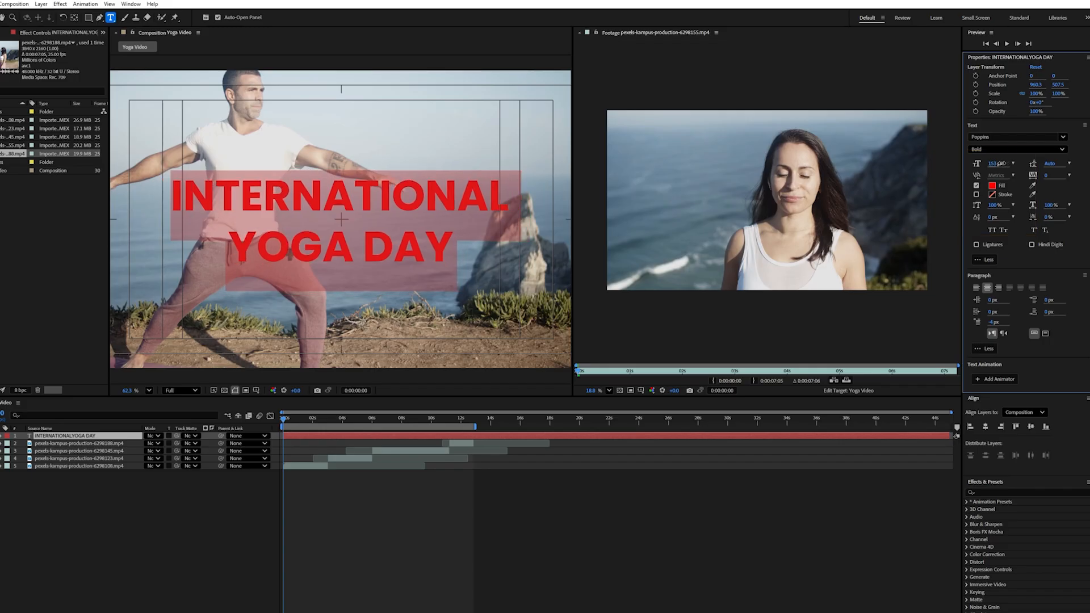
pyautogui.hotkey('ctrl', 'z')
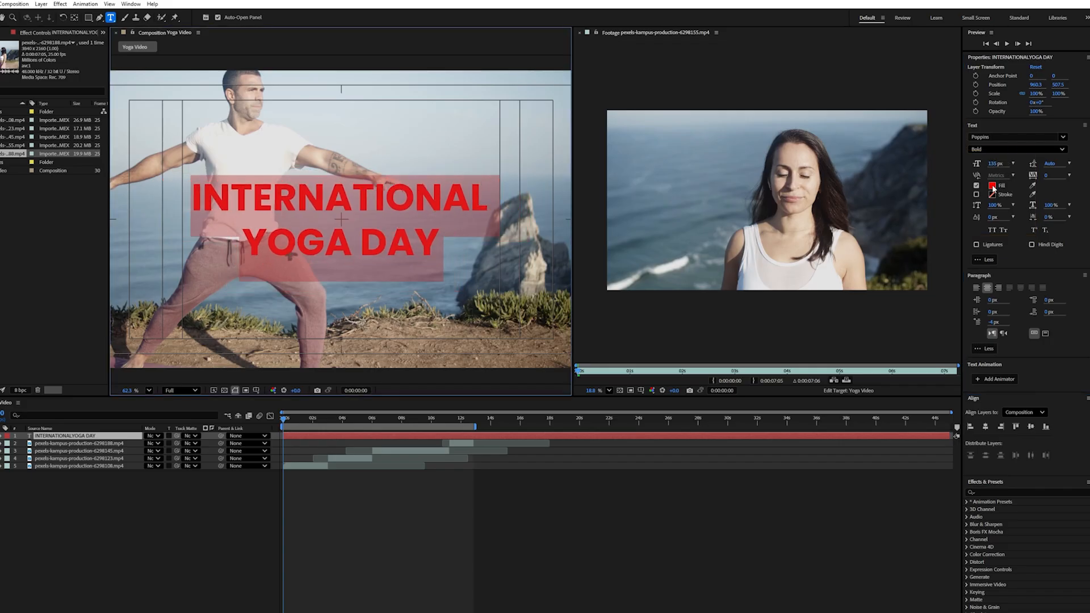
# Try several fill colours for the title text and settle on blue 0048FF.
pyautogui.click(993, 188)
pyautogui.moveTo(500, 311); pyautogui.dragTo(453, 246)
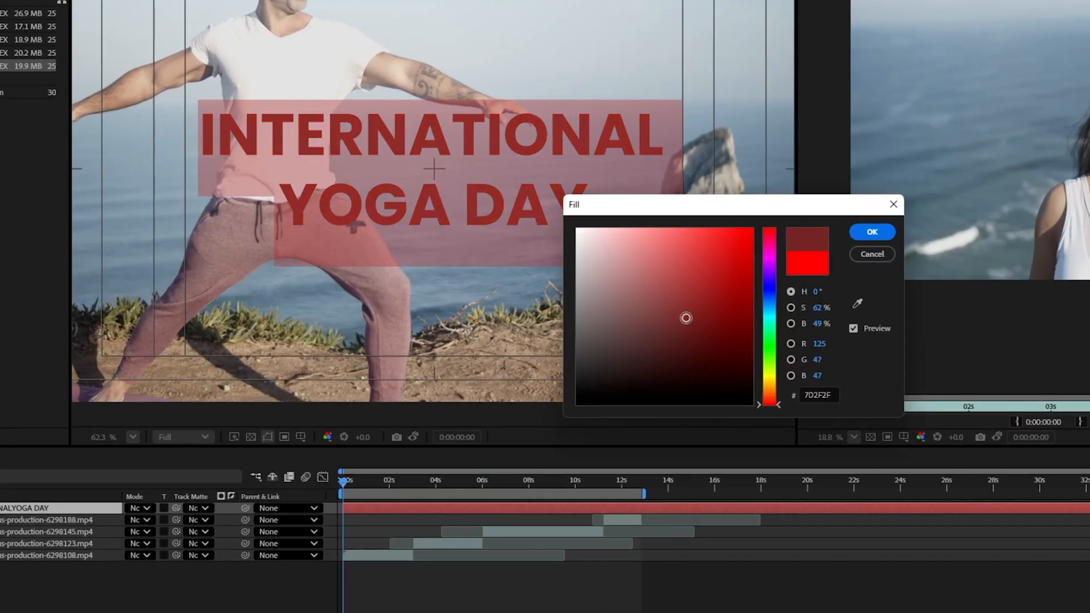
pyautogui.moveTo(608, 211); pyautogui.dragTo(670, 229)
pyautogui.moveTo(769, 364); pyautogui.dragTo(770, 393)
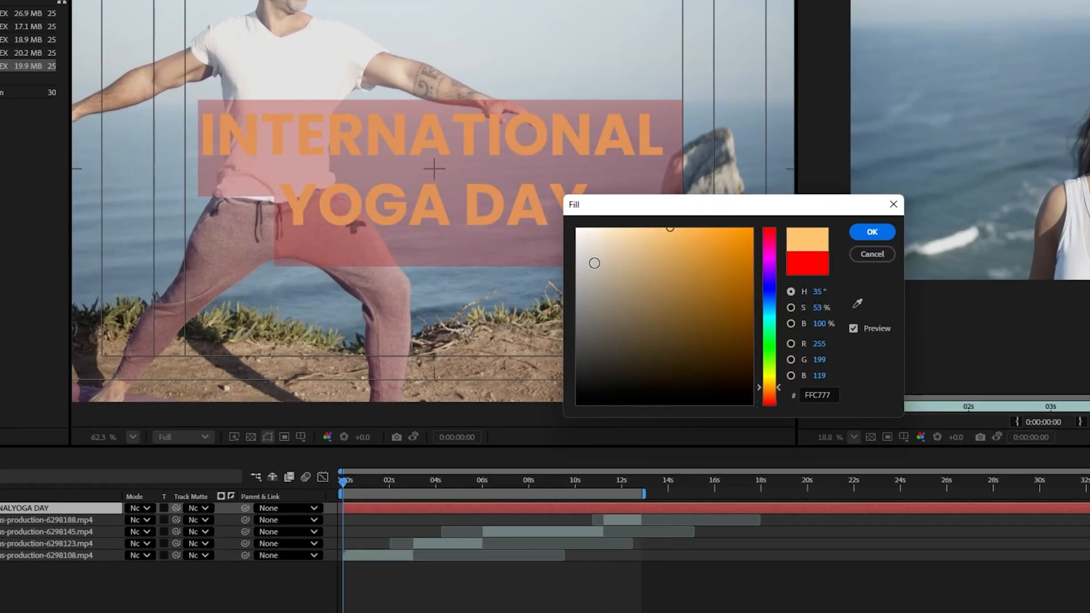
pyautogui.moveTo(589, 263); pyautogui.dragTo(577, 228)
pyautogui.moveTo(773, 276); pyautogui.dragTo(772, 235)
pyautogui.moveTo(736, 241)
pyautogui.mouseDown()
pyautogui.moveTo(728, 209)
pyautogui.moveTo(699, 325)
pyautogui.mouseUp()
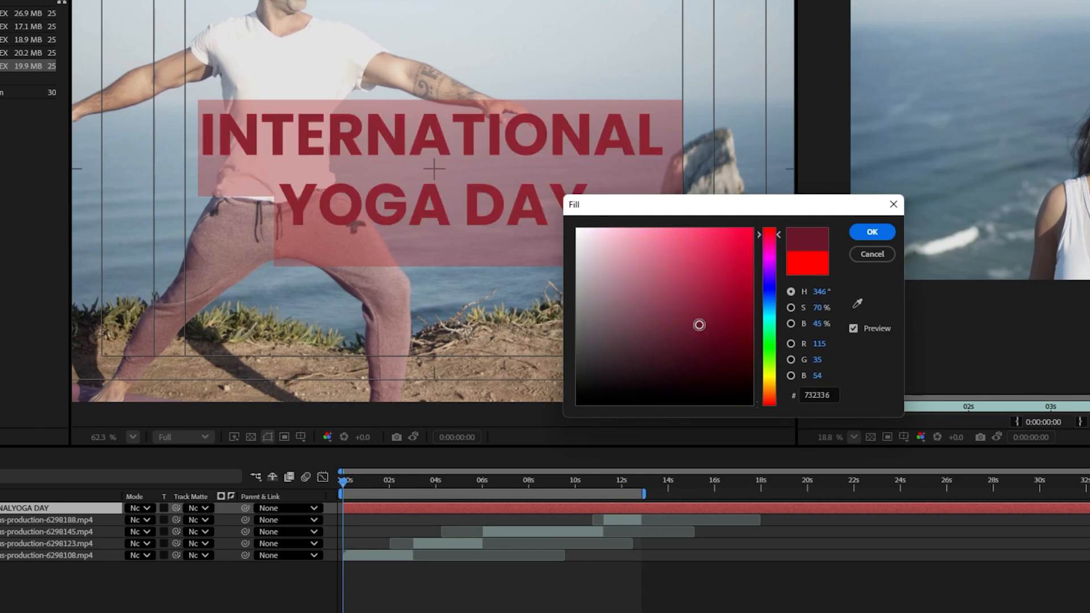
pyautogui.moveTo(772, 325); pyautogui.dragTo(770, 376)
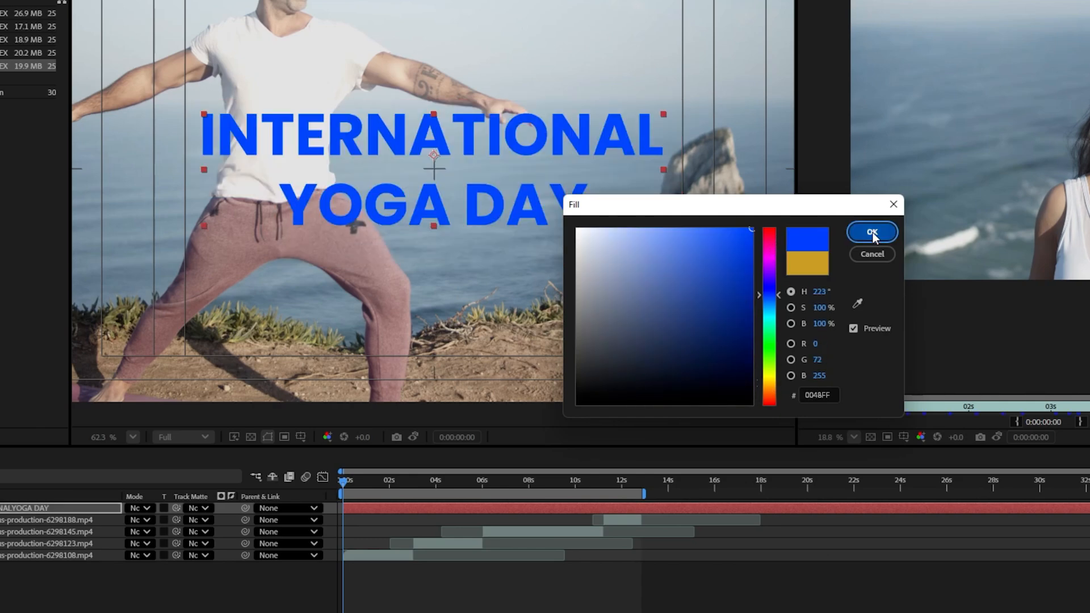
pyautogui.click(859, 231)
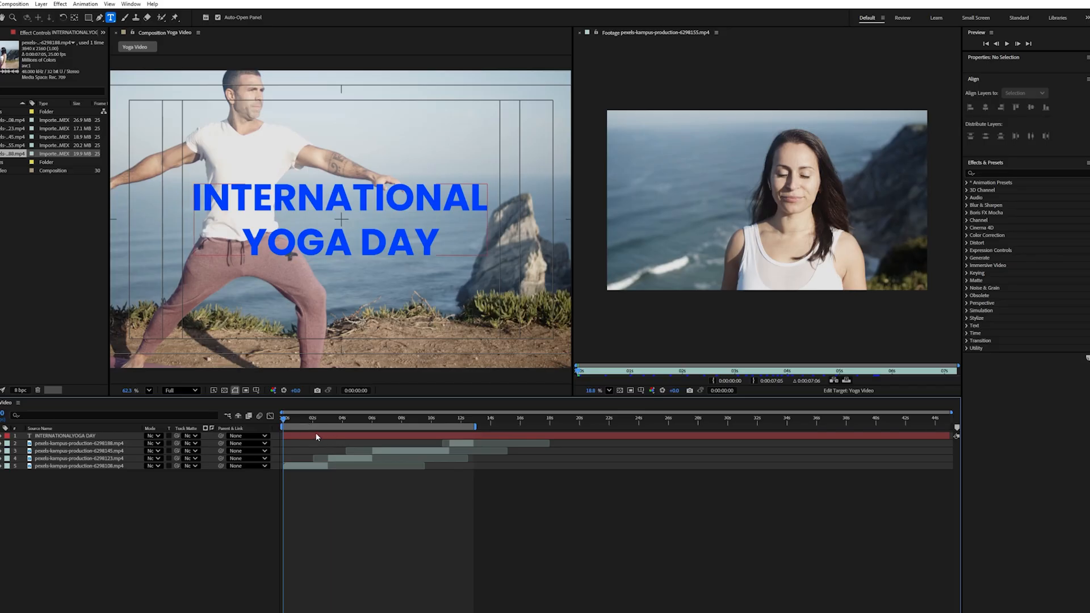
# Trim the end of the title layer at 0:00:12:25, where the last clip ends.
pyautogui.click(319, 434)
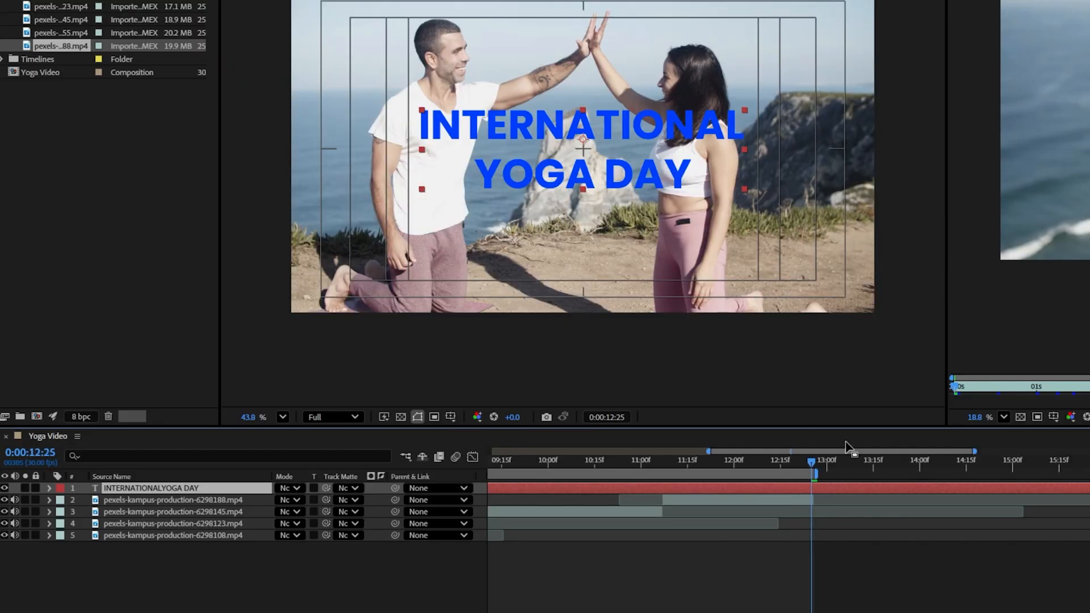
pyautogui.hotkey('alt', ']')
pyautogui.press(';')
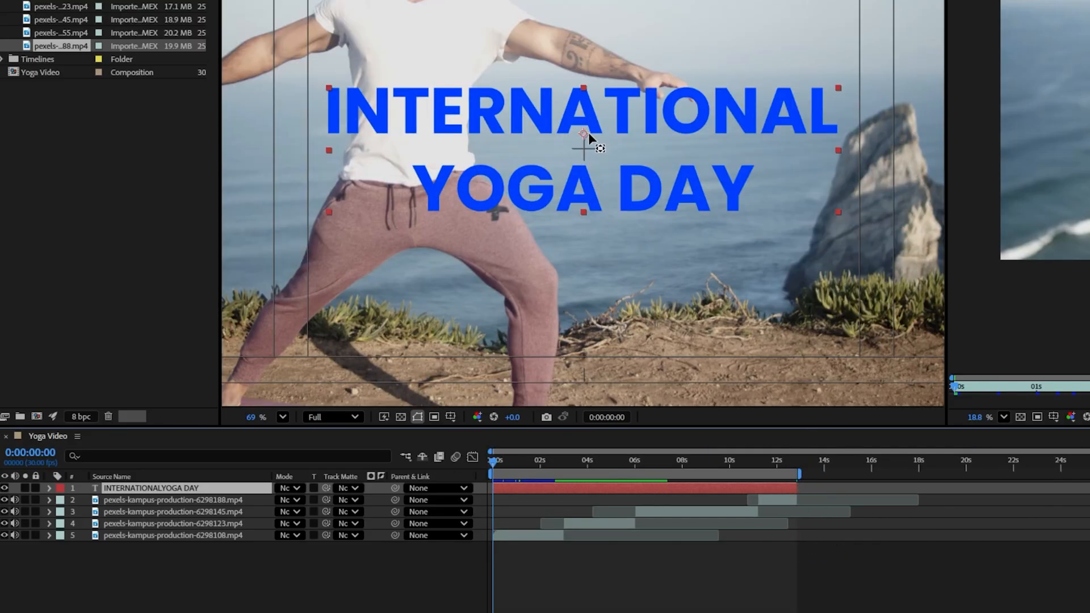
# Move the title's anchor point to the upper-left corner of its text and expand the layer's Transform properties.
pyautogui.click(585, 132)
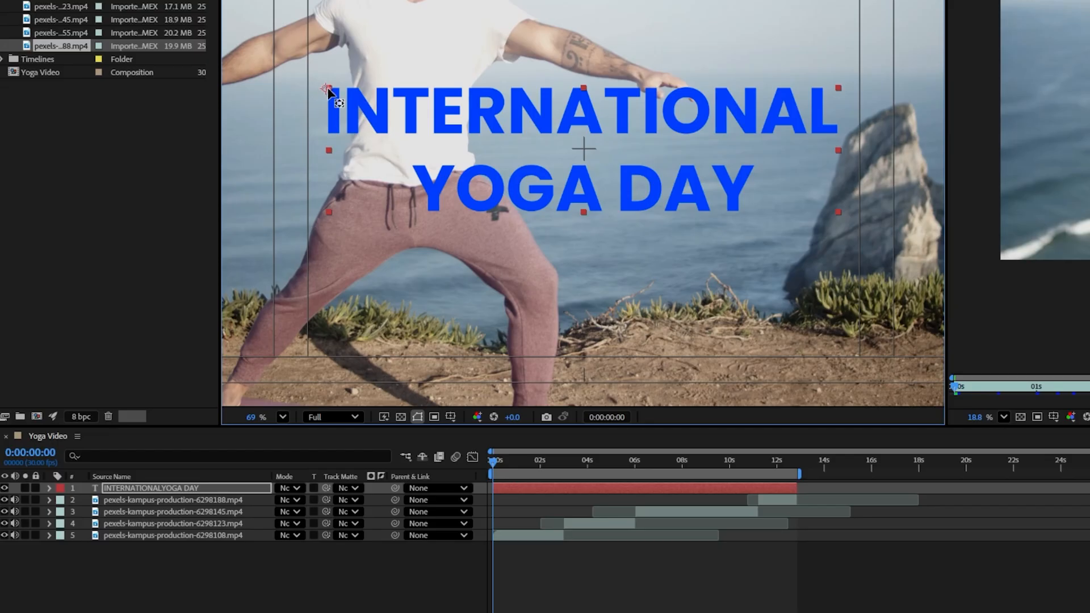
pyautogui.click(508, 489)
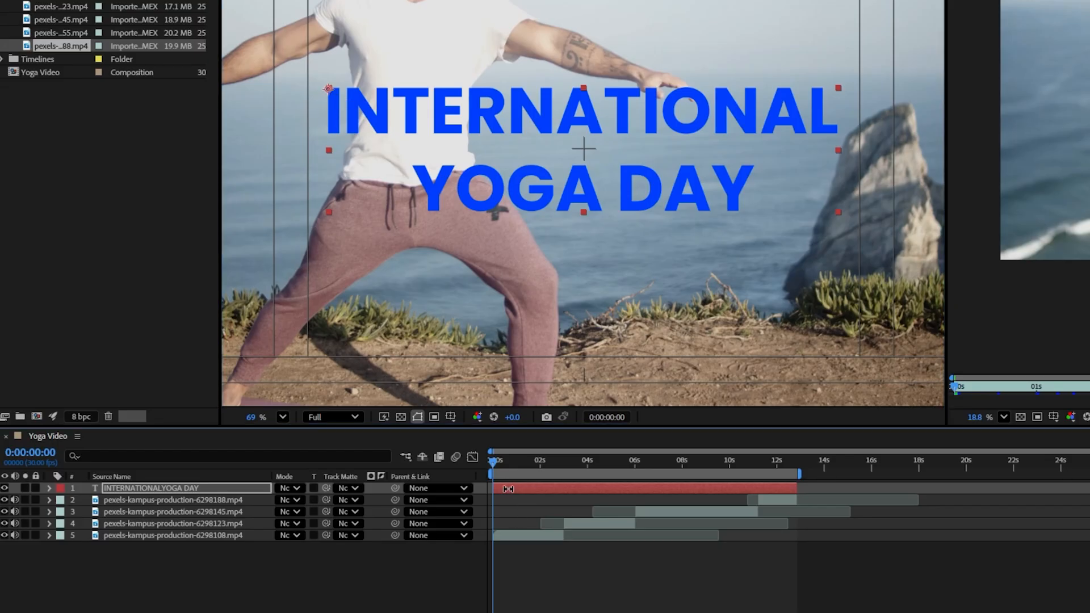
pyautogui.click(49, 489)
pyautogui.click(60, 511)
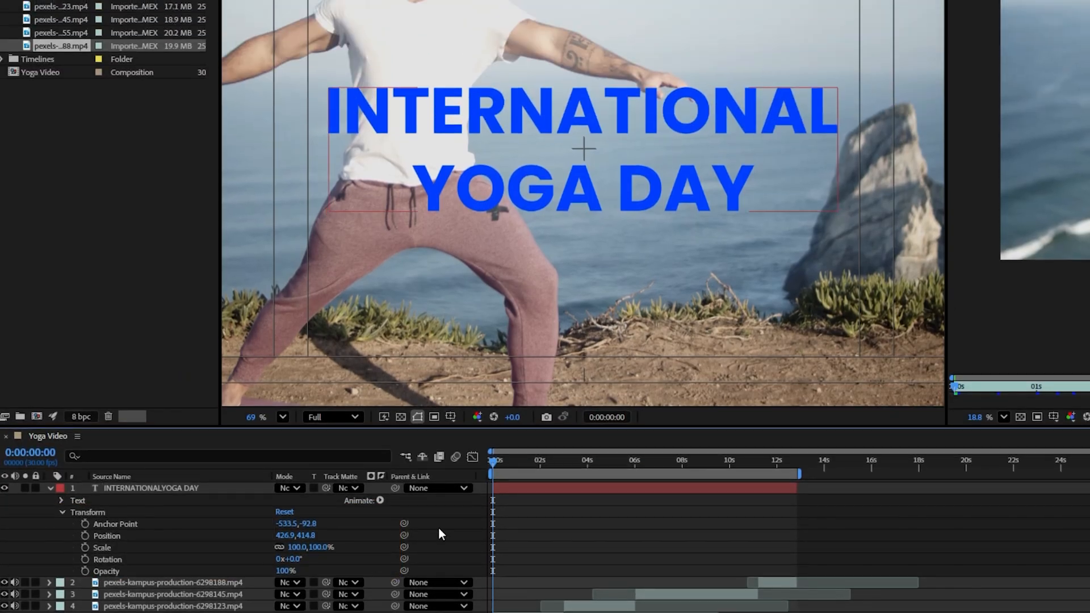
pyautogui.click(329, 91)
pyautogui.click(511, 488)
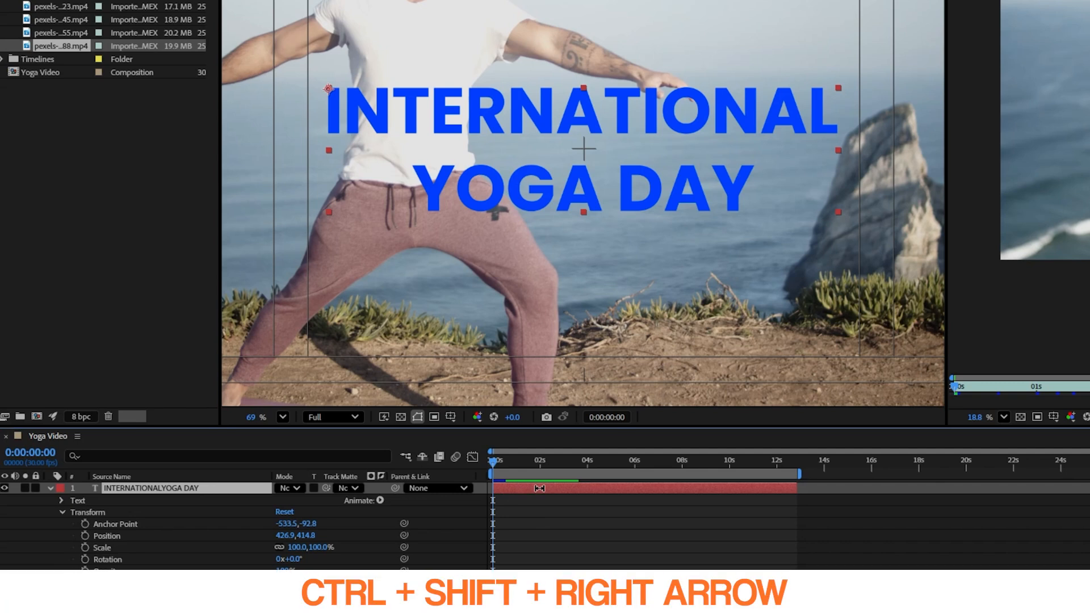
# Add a Scale keyframe of 100% to the title layer at 0:00:00:10.
pyautogui.hotkey('ctrl', 'shift', 'Right')
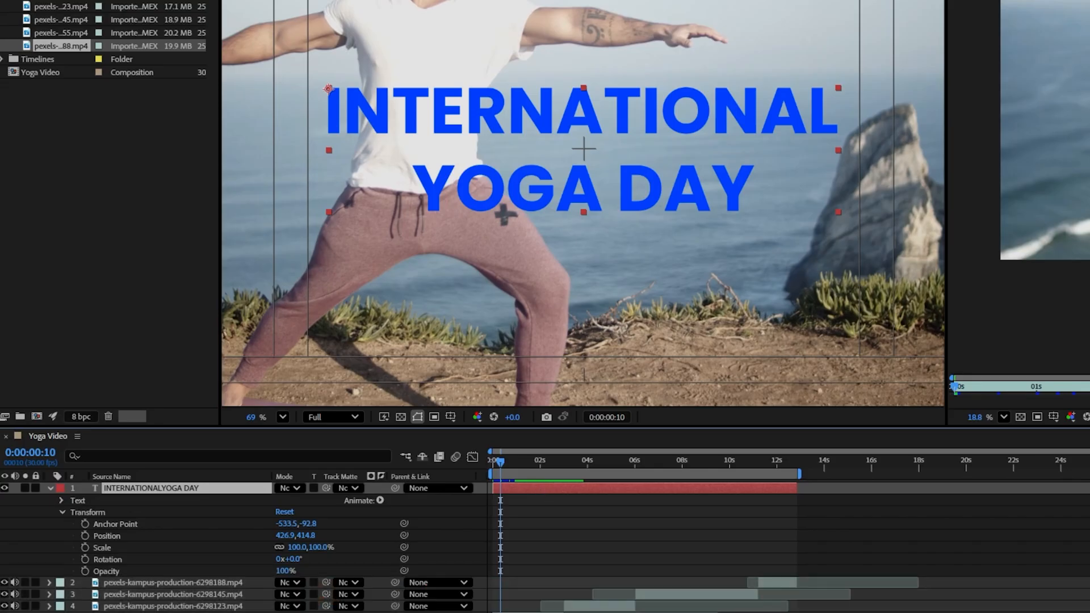
pyautogui.press('=')
pyautogui.press('=')
pyautogui.press('=')
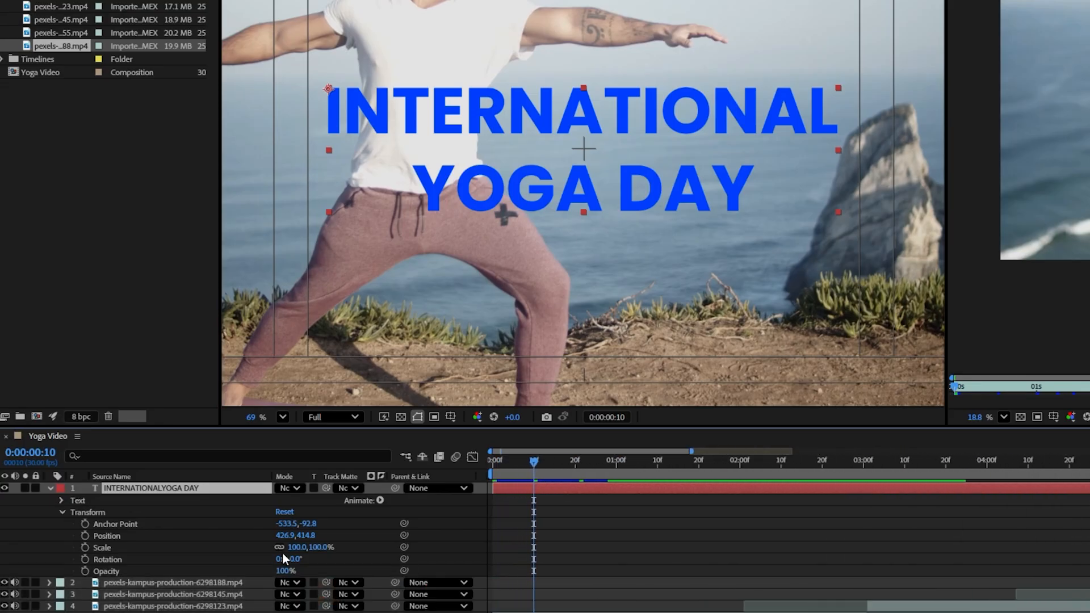
pyautogui.click(84, 548)
# Set the title's Scale to 0% at 0:00:00:00 and preview the scale-in animation.
pyautogui.click(500, 463)
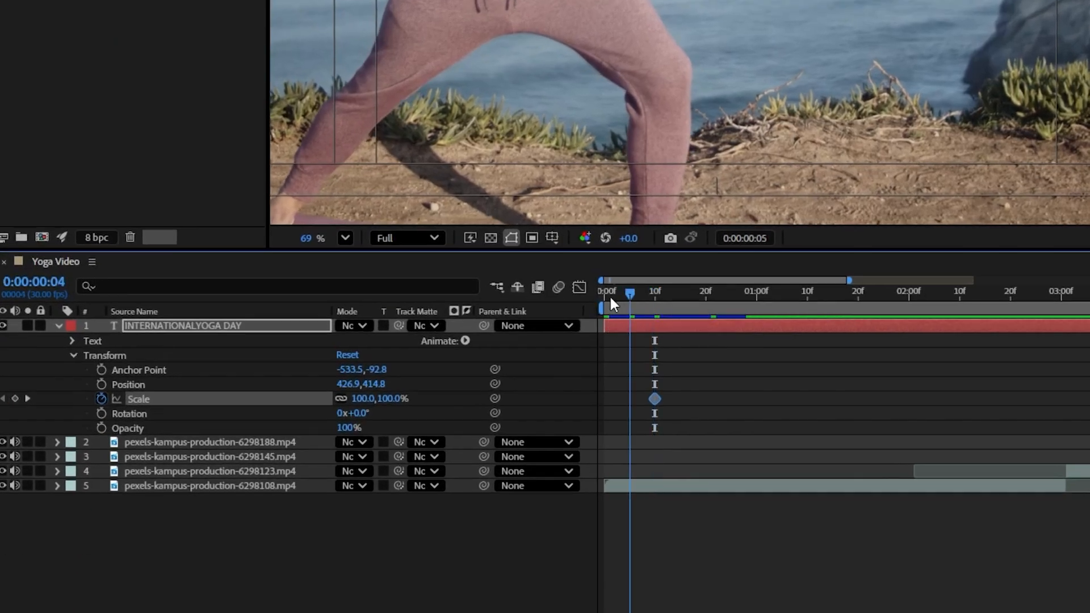
pyautogui.moveTo(610, 297); pyautogui.dragTo(546, 294)
pyautogui.click(363, 399)
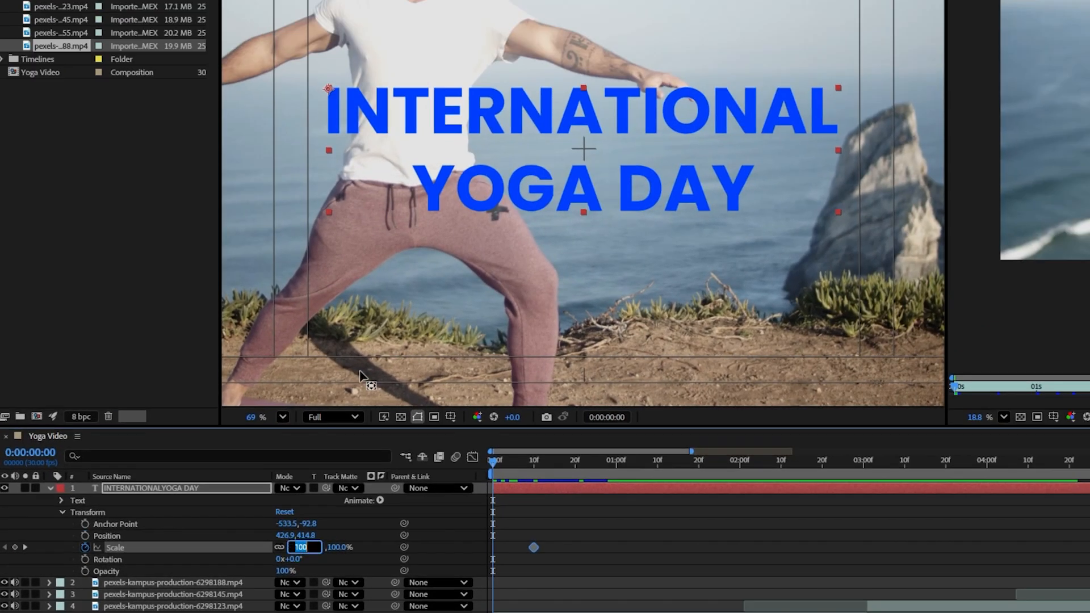
pyautogui.write('0')
pyautogui.press('Return')
pyautogui.press('space')
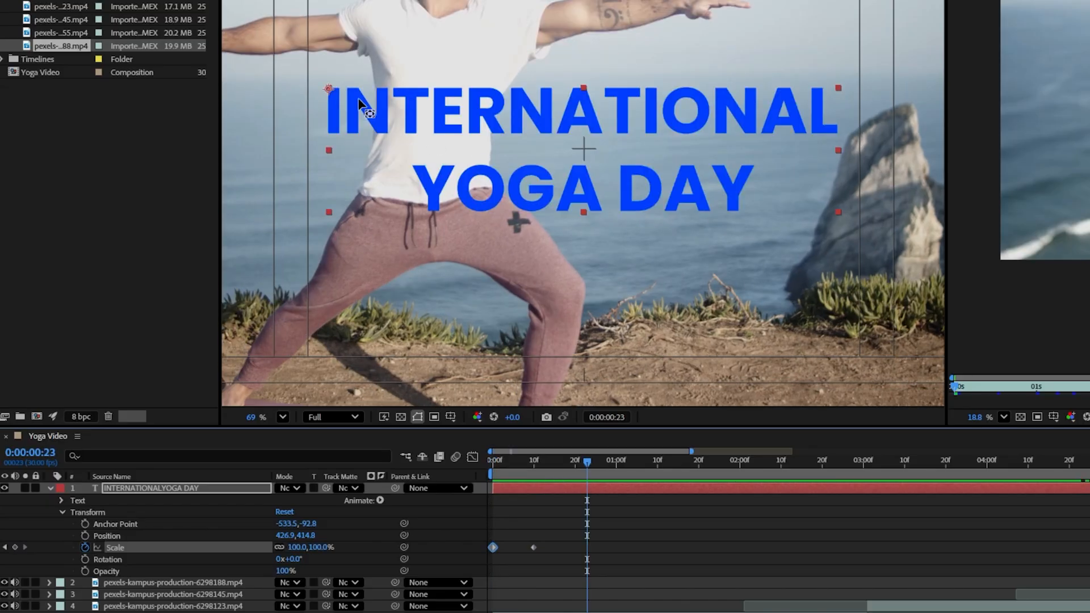
# Move the title's anchor point to the upper-right corner of its text at 0:00:00:10 and scrub the scale-in animation.
pyautogui.moveTo(530, 459)
pyautogui.mouseDown()
pyautogui.moveTo(481, 466)
pyautogui.moveTo(535, 469)
pyautogui.mouseUp()
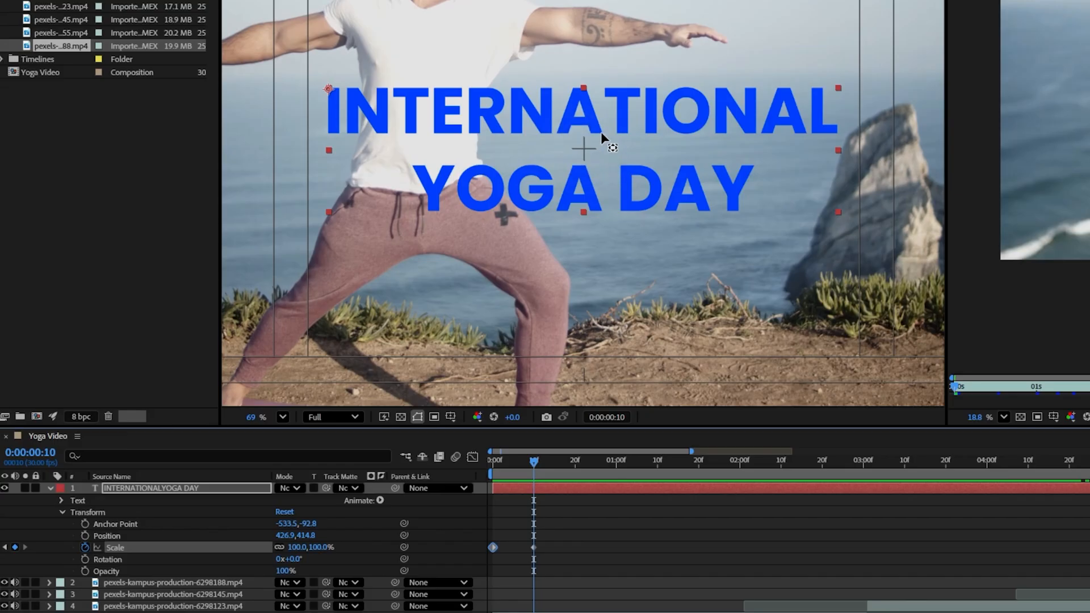
pyautogui.moveTo(638, 130); pyautogui.dragTo(840, 89)
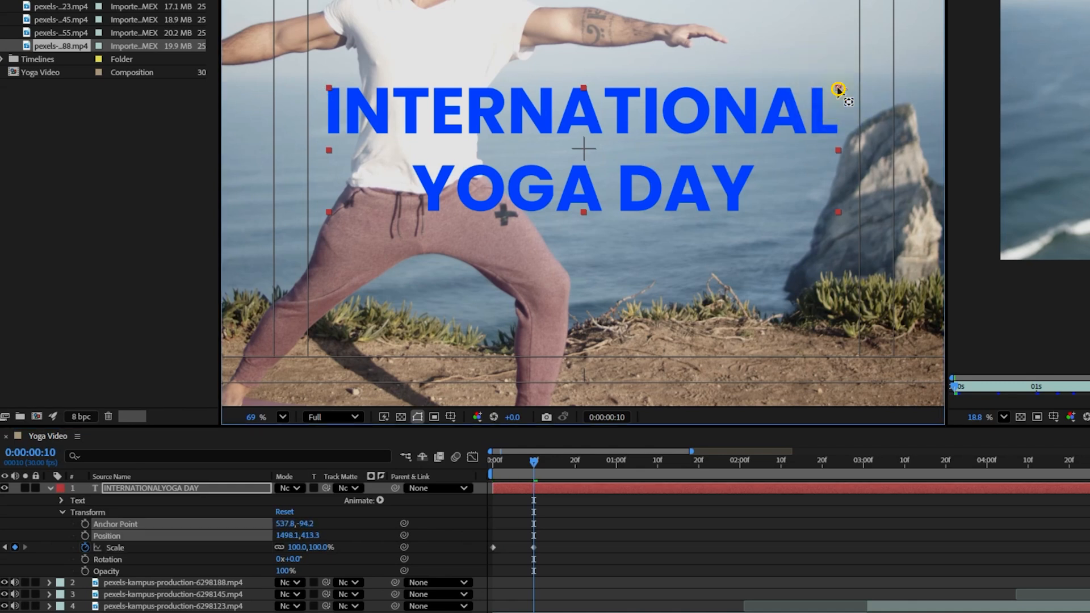
pyautogui.moveTo(519, 461)
pyautogui.mouseDown()
pyautogui.moveTo(462, 464)
pyautogui.moveTo(544, 458)
pyautogui.moveTo(535, 461)
pyautogui.mouseUp()
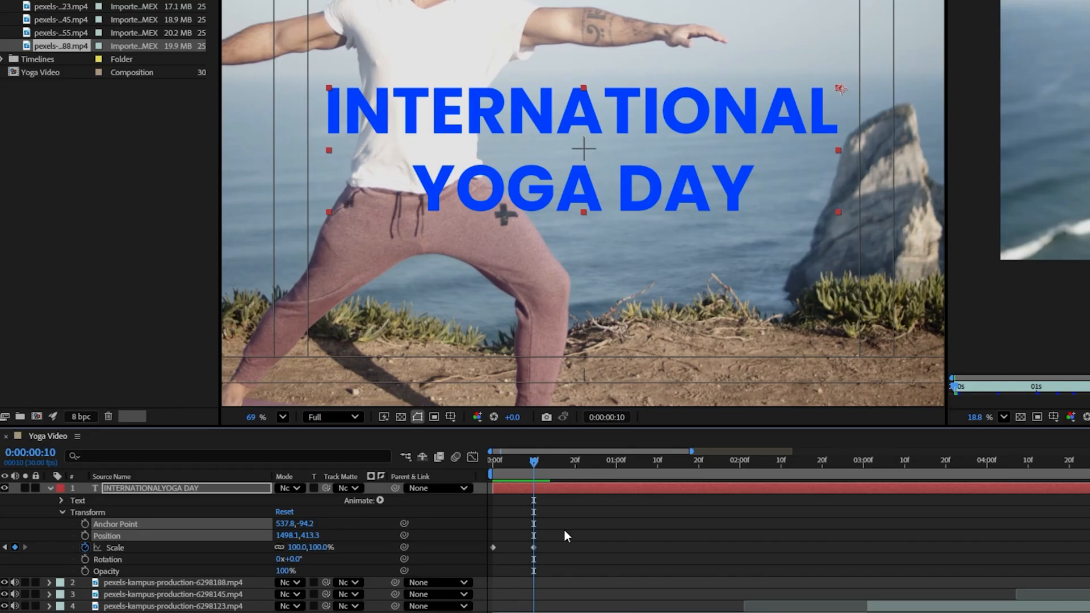
# Delete both Scale keyframes from the title layer.
pyautogui.moveTo(564, 535); pyautogui.dragTo(544, 562)
pyautogui.press('Delete')
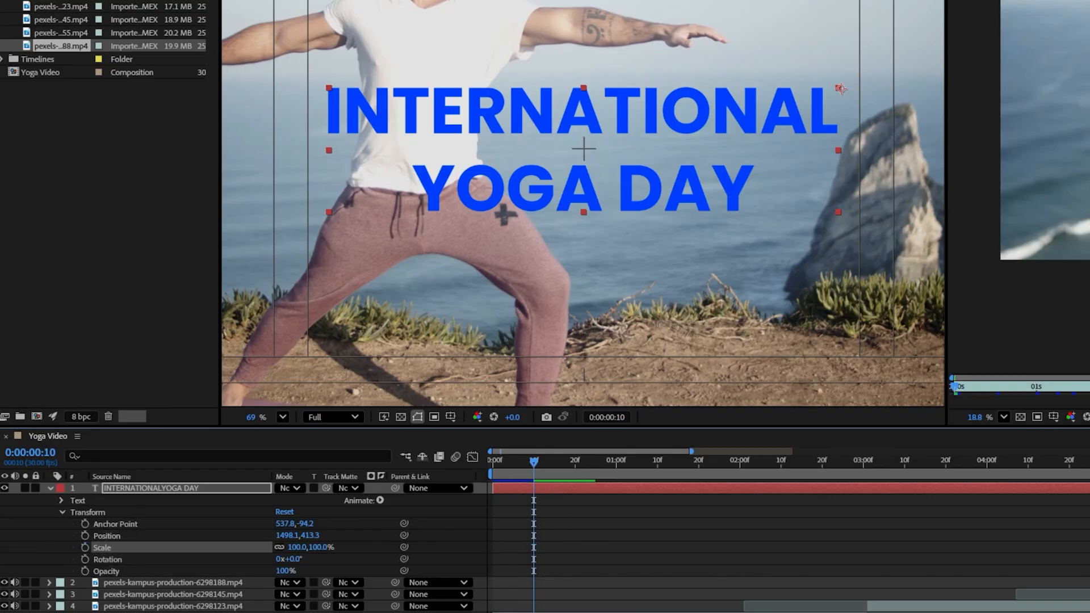
# Center the title layer's anchor point within its text.
pyautogui.hotkey('ctrl', 'alt', 'Home')
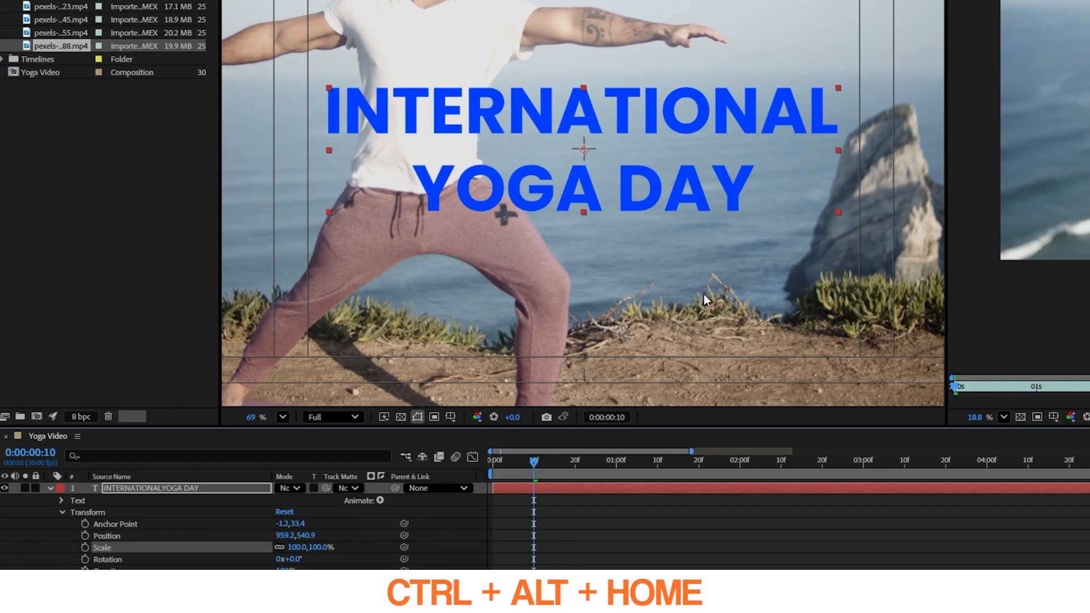
pyautogui.click(584, 149)
pyautogui.click(585, 151)
pyautogui.click(85, 548)
pyautogui.click(494, 460)
pyautogui.hotkey('ctrl', 'z')
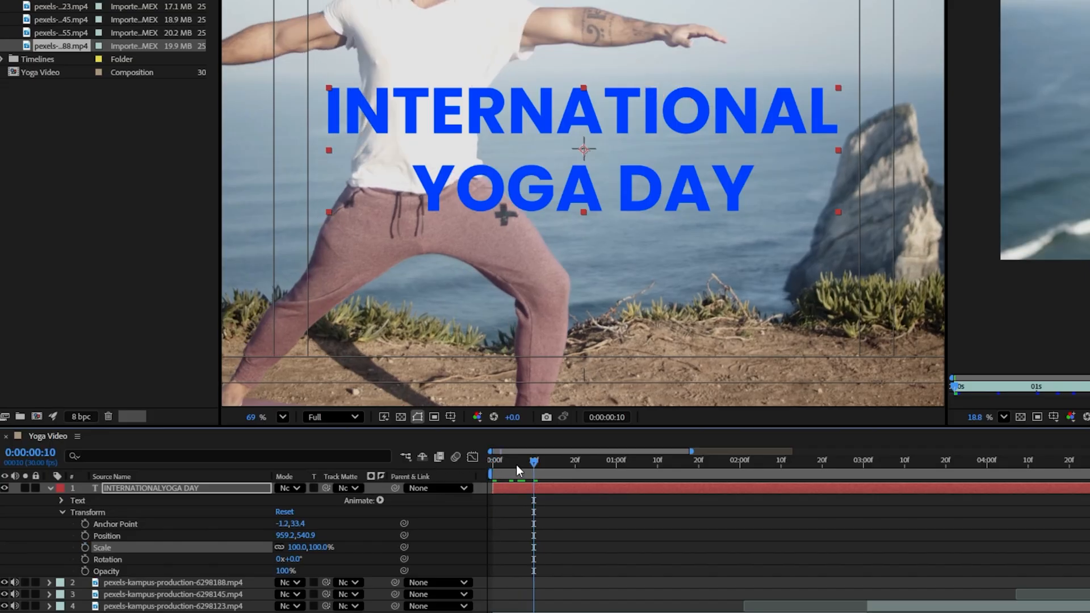
# Keyframe the title's Scale at 100% at 0:00:00:10 and at 0% at 0:00:00:00.
pyautogui.click(493, 462)
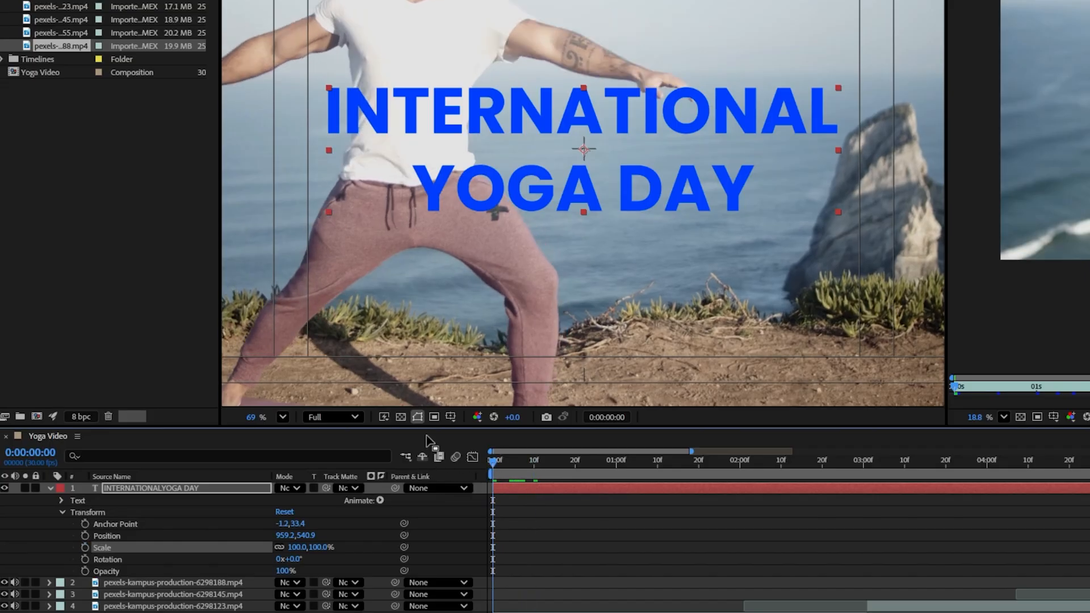
pyautogui.hotkey('ctrl', 'shift', 'Right')
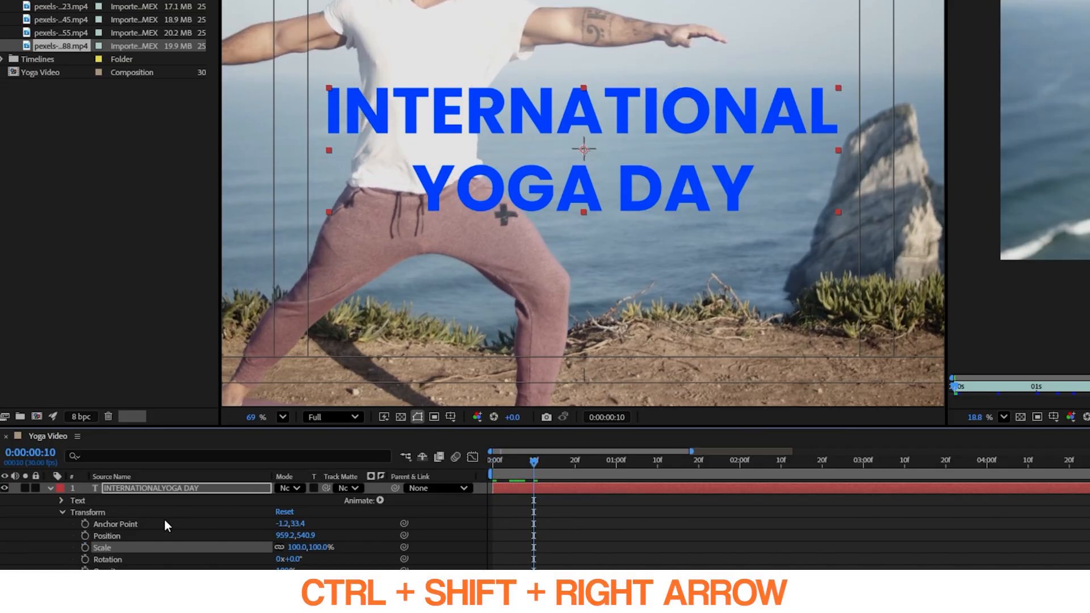
pyautogui.click(86, 547)
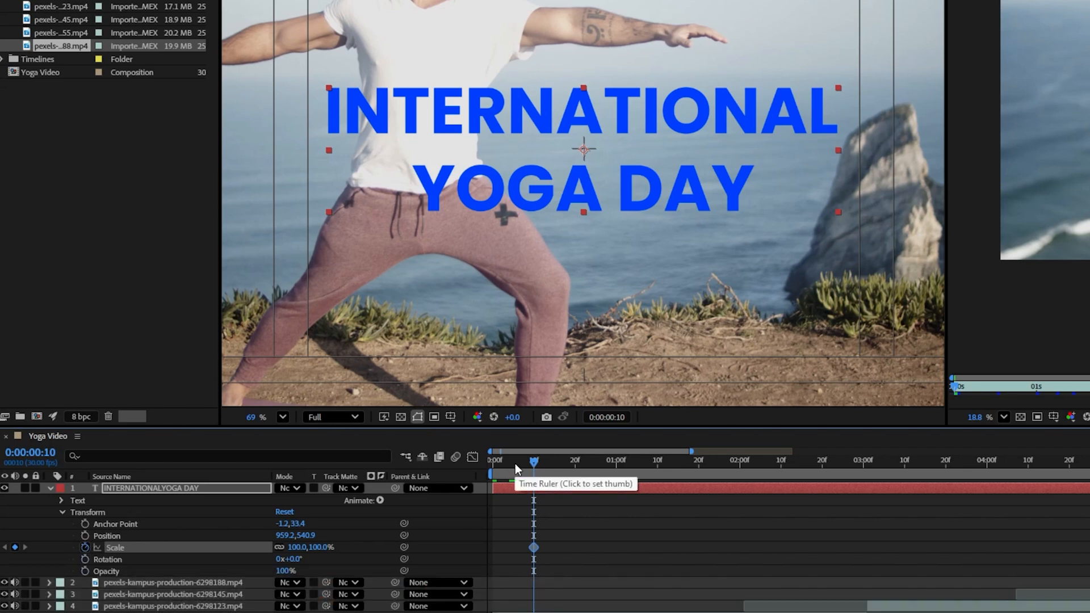
pyautogui.hotkey('ctrl', 'shift', 'Left')
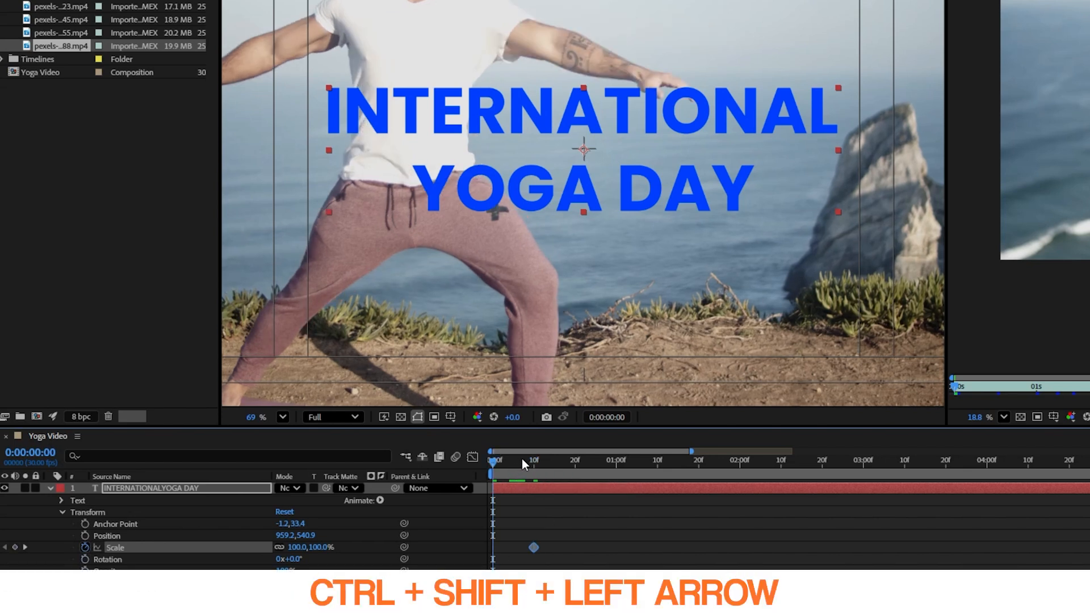
pyautogui.click(297, 549)
pyautogui.write('0')
pyautogui.press('Return')
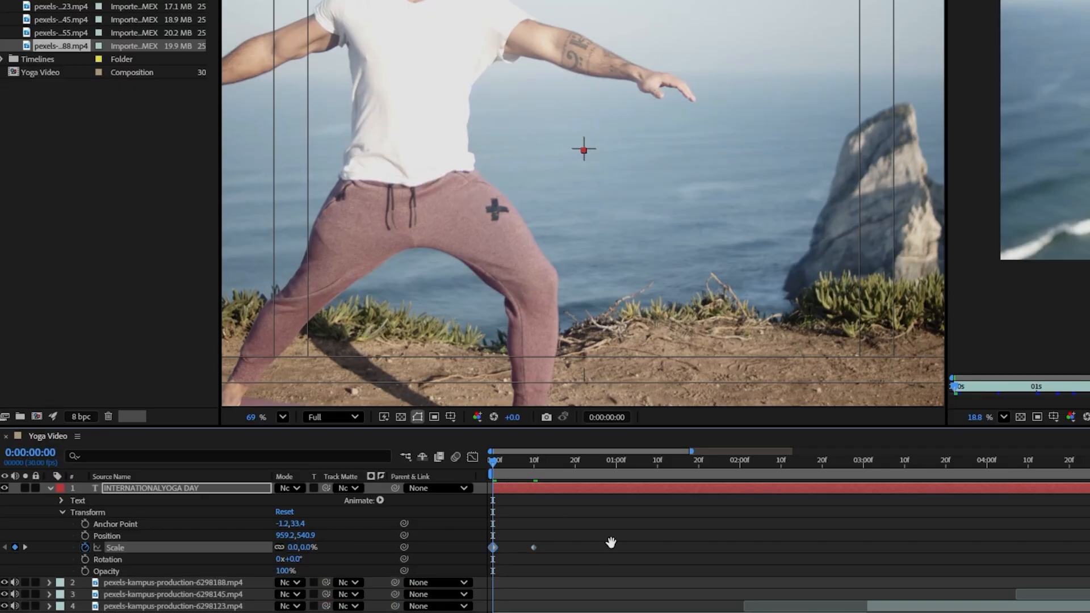
# Preview the title's scale-in from its centered anchor point several times and examine its motion.
pyautogui.press('space')
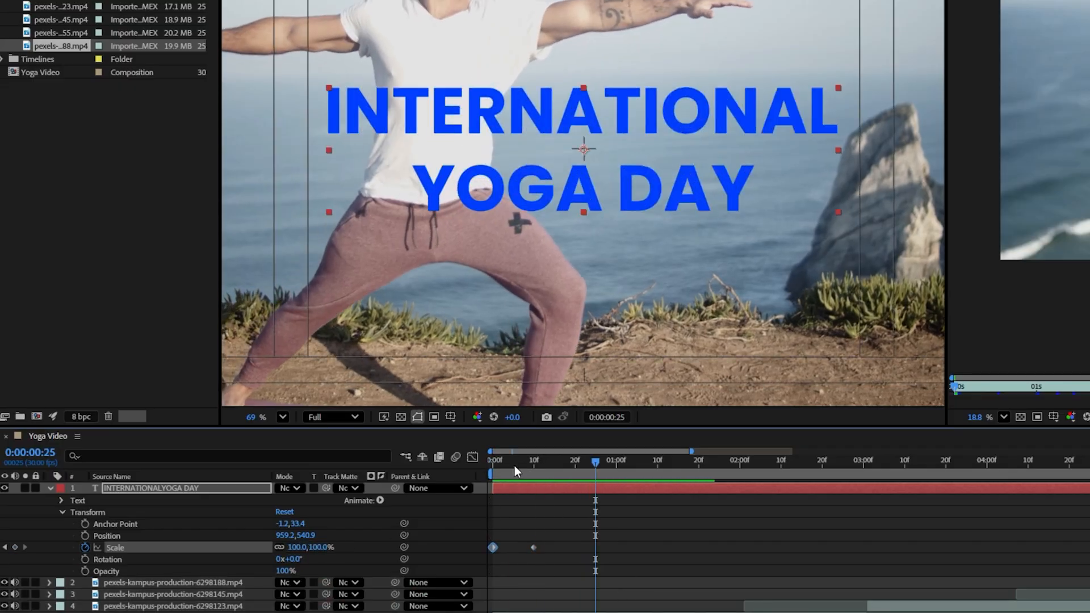
pyautogui.press('space')
pyautogui.press('space')
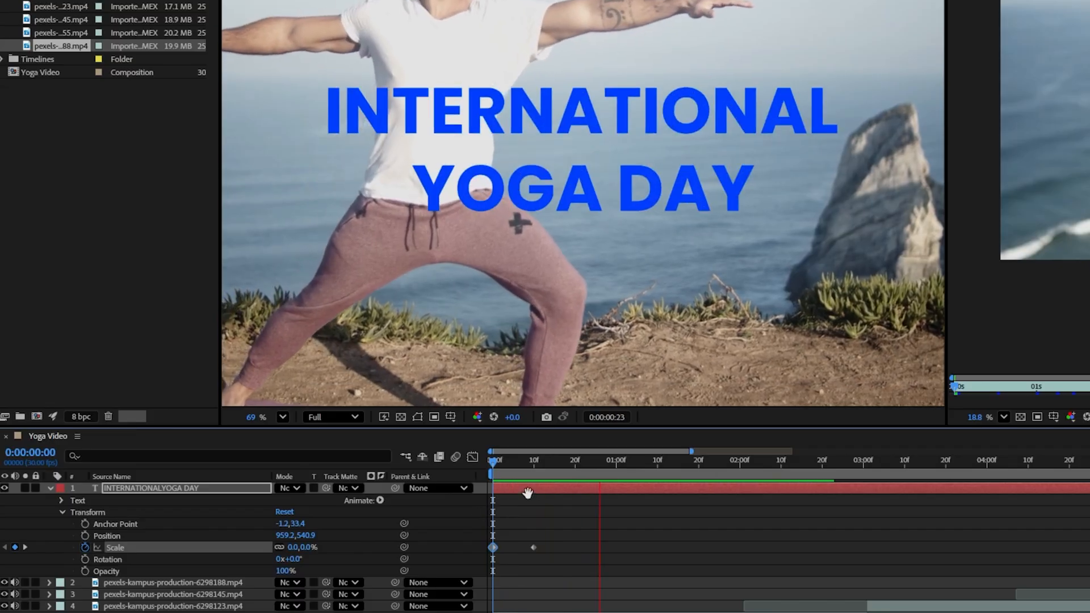
pyautogui.press('space')
pyautogui.press('Home')
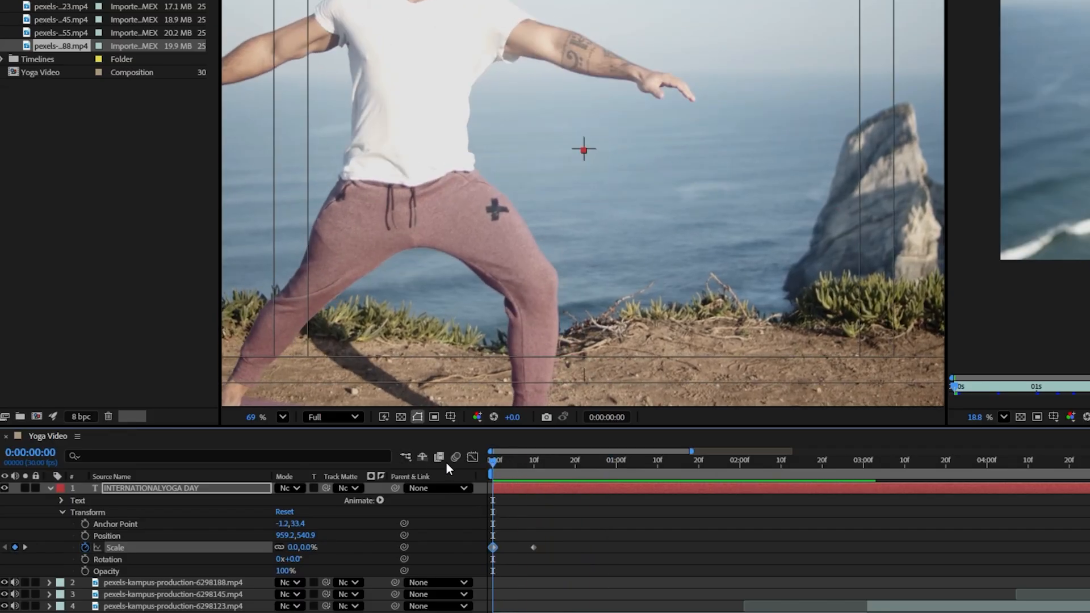
pyautogui.press('space')
pyautogui.press("'")
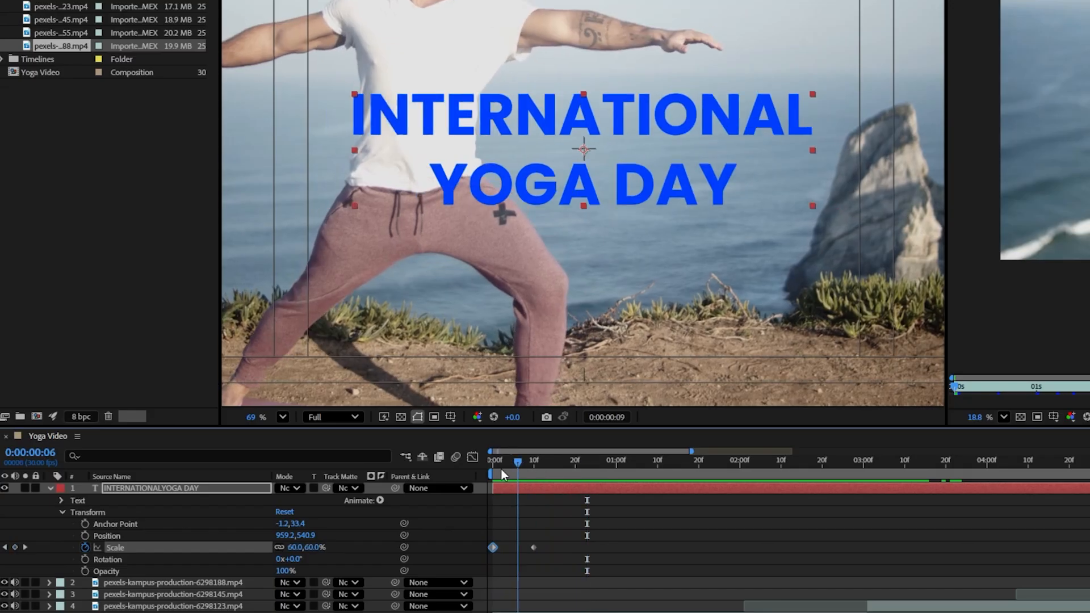
pyautogui.press('space')
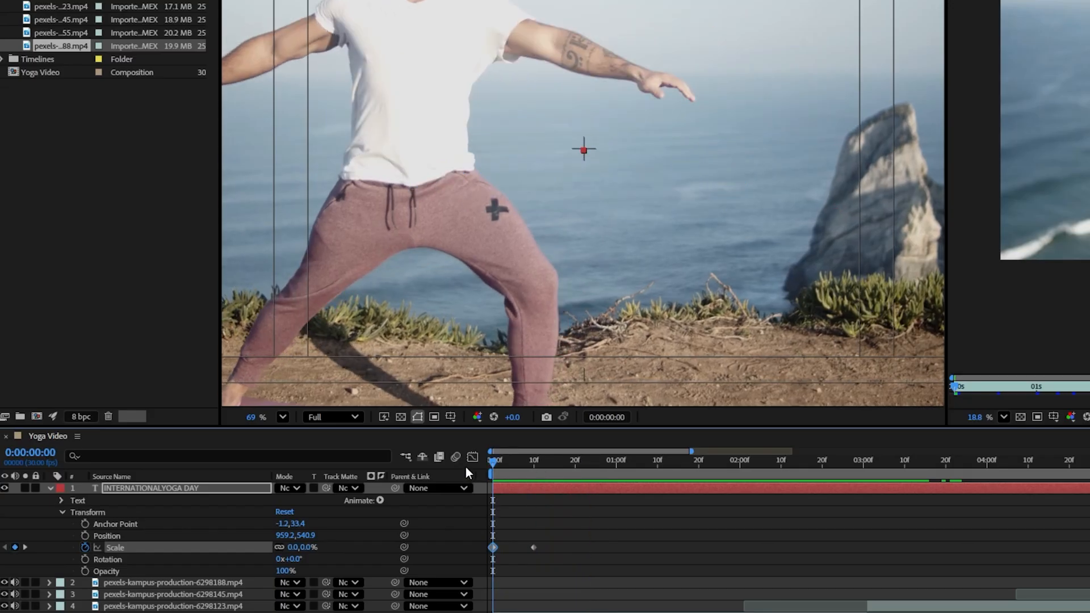
# Apply Easy Ease to both Scale keyframes of the title and preview the eased scale-in.
pyautogui.moveTo(574, 522); pyautogui.dragTo(479, 568)
pyautogui.press('F9')
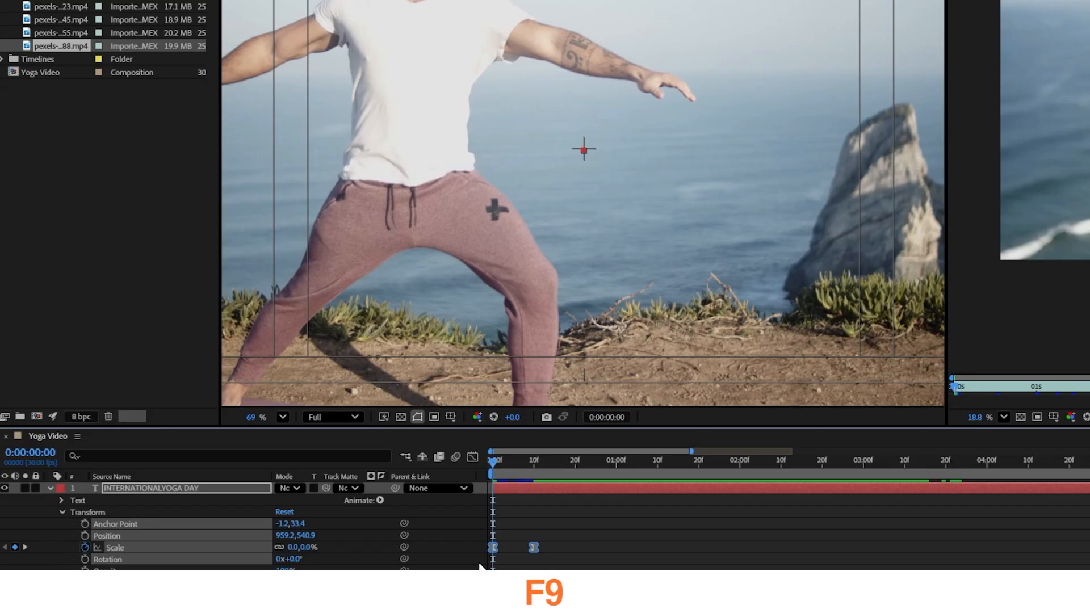
pyautogui.press('space')
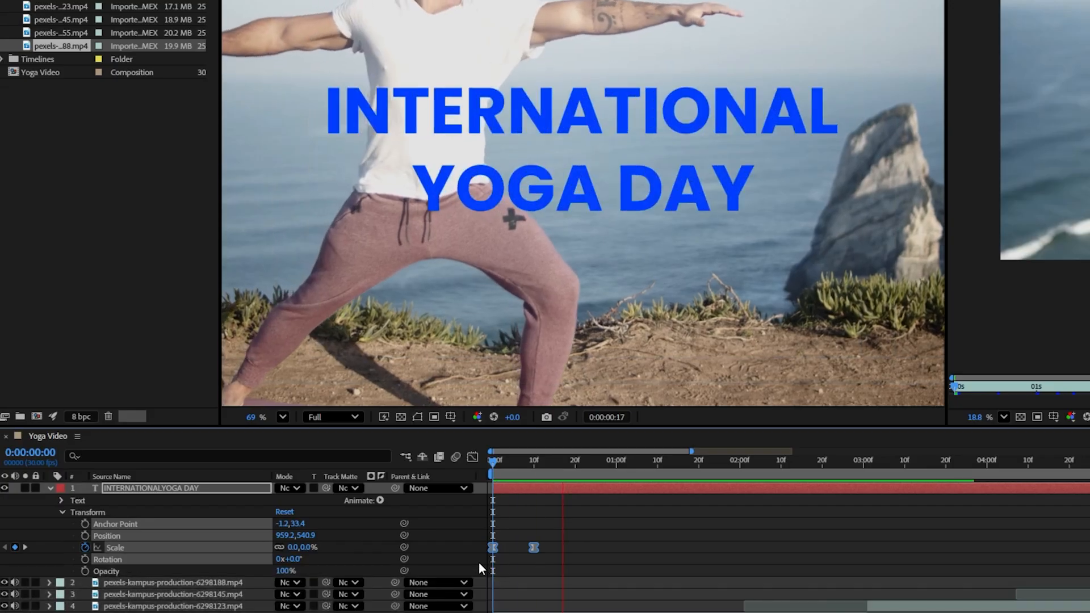
pyautogui.press('space')
pyautogui.press('space')
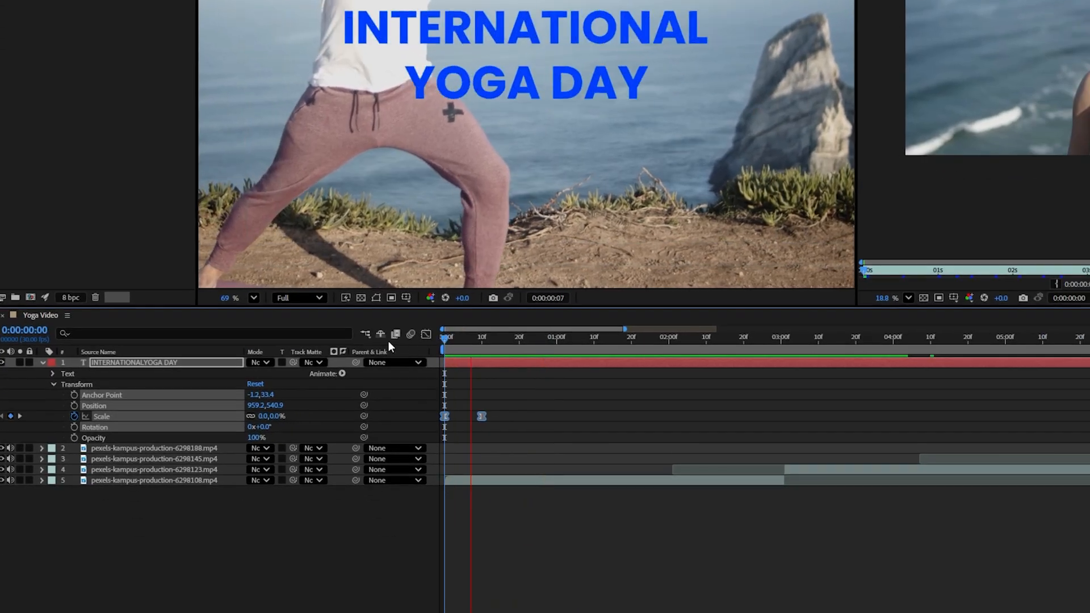
pyautogui.press("'")
pyautogui.press('space')
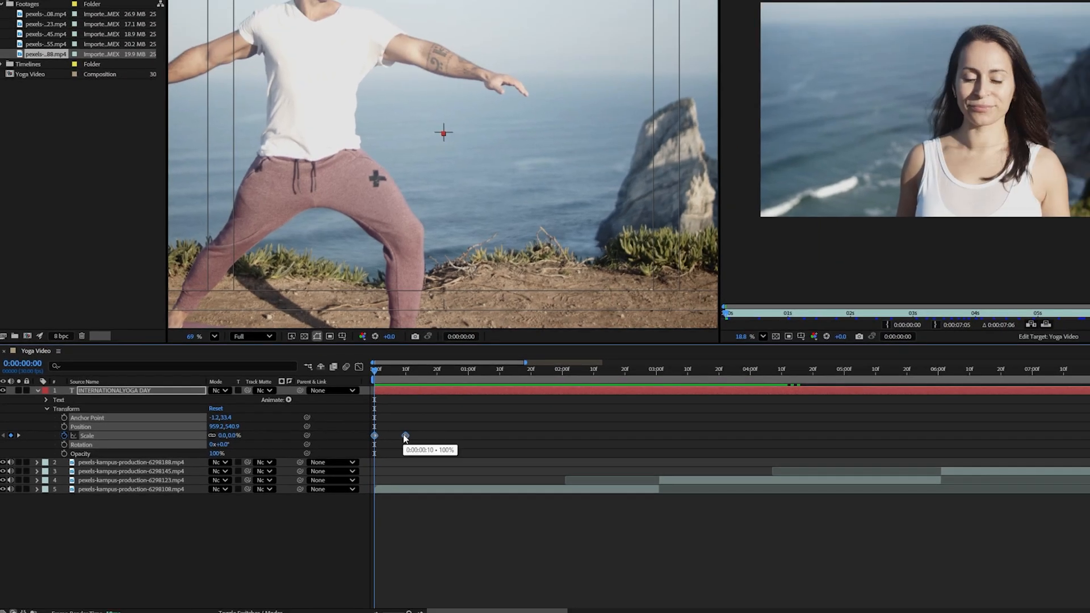
# Use the Keyframe Assistant's Easy Ease on the title's Scale keyframes at 0:00:00:00 and 0:00:00:10 and play the result.
pyautogui.rightClick(405, 437)
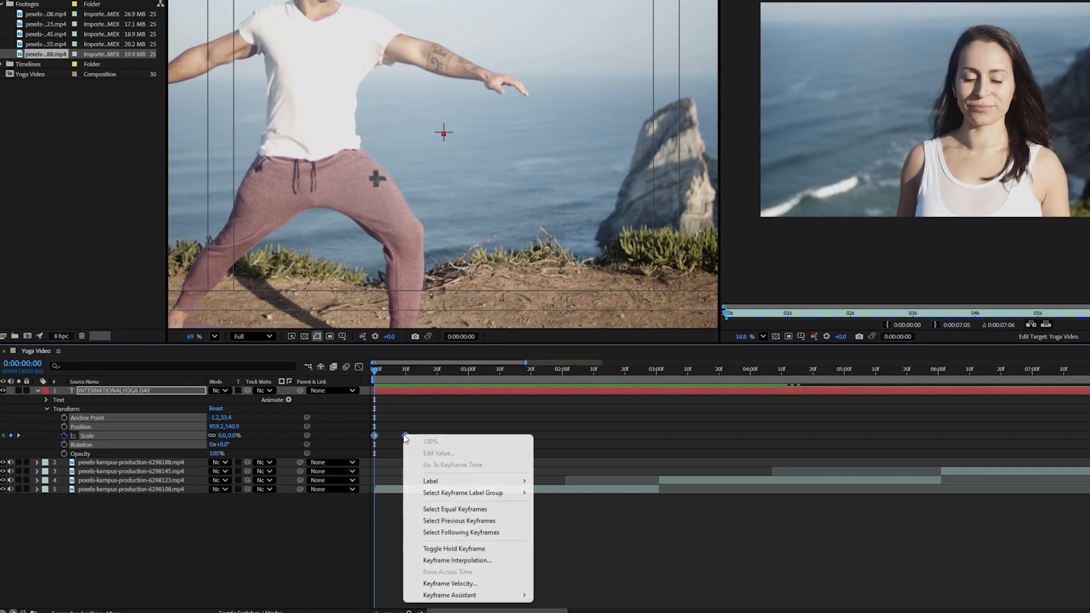
pyautogui.moveTo(449, 598)
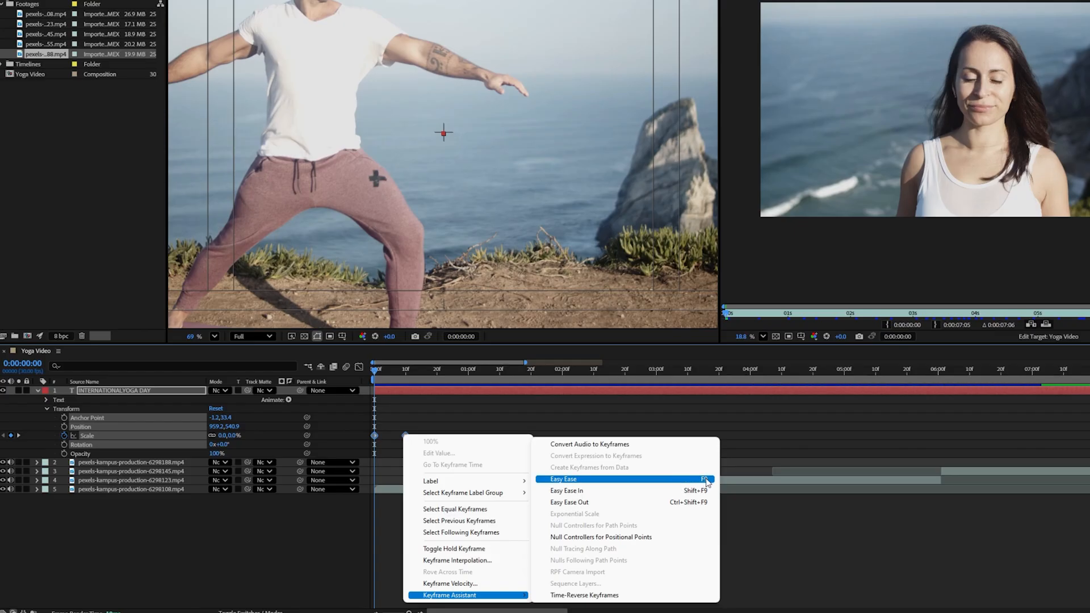
pyautogui.click(707, 482)
pyautogui.moveTo(460, 423); pyautogui.dragTo(332, 474)
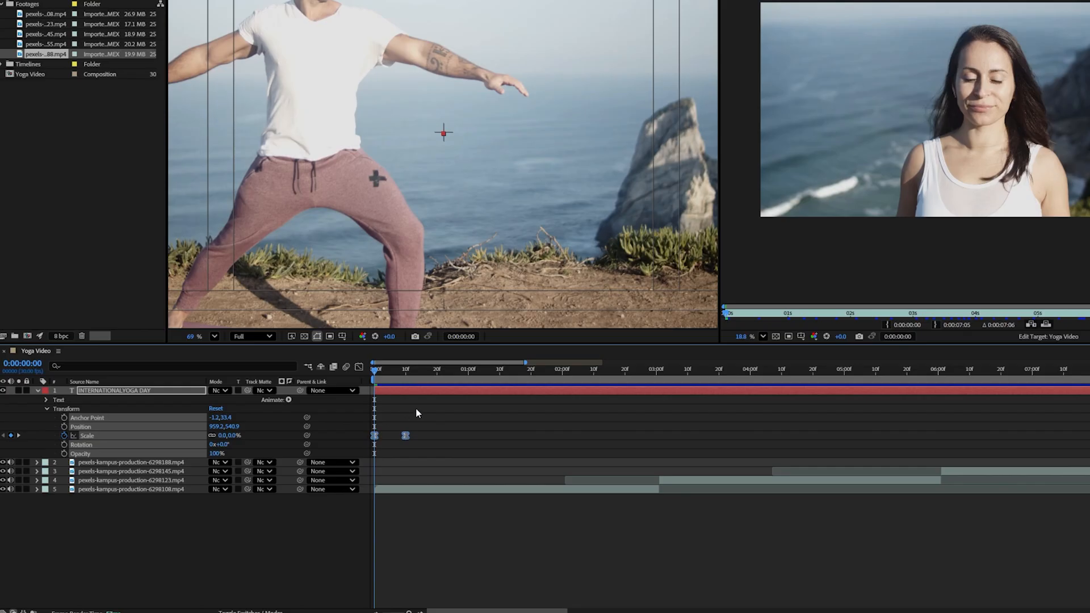
pyautogui.press('F9')
pyautogui.press('space')
pyautogui.press("'")
pyautogui.press('space')
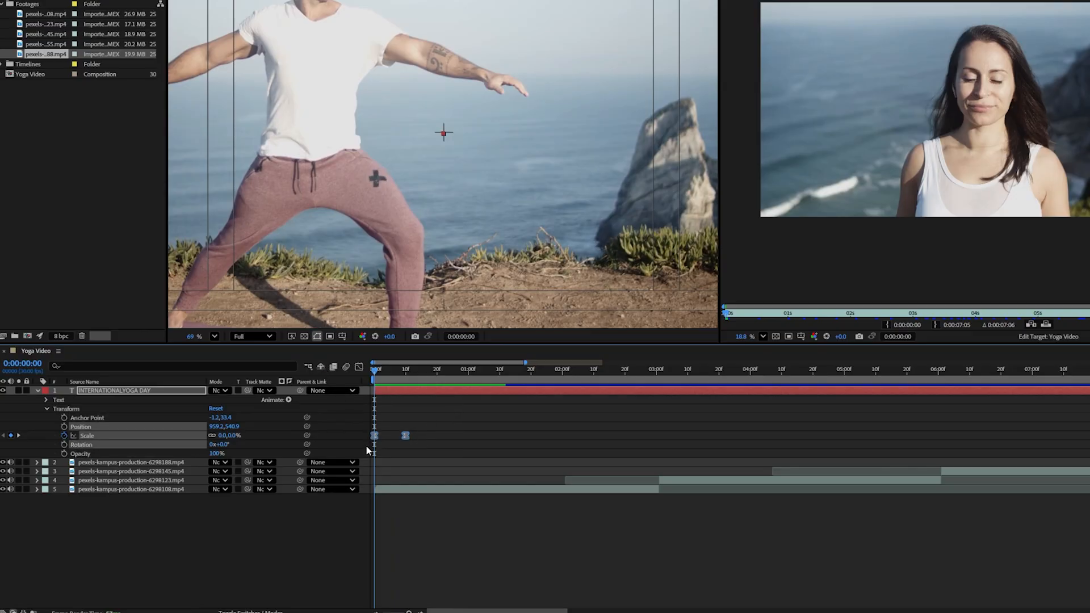
# In the Graph Editor, extend the incoming influence of the 0:00:00:10 Scale keyframe so the speed curve peaks at about 2 frames, and preview.
pyautogui.click(360, 367)
pyautogui.click(360, 368)
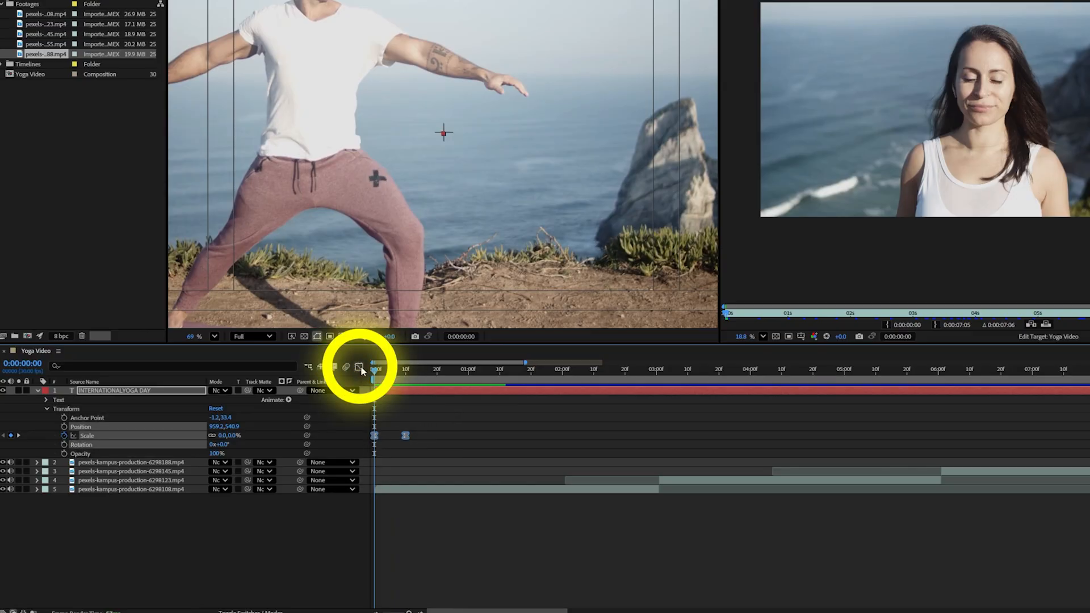
pyautogui.scroll(3, 387, 574)
pyautogui.click(375, 574)
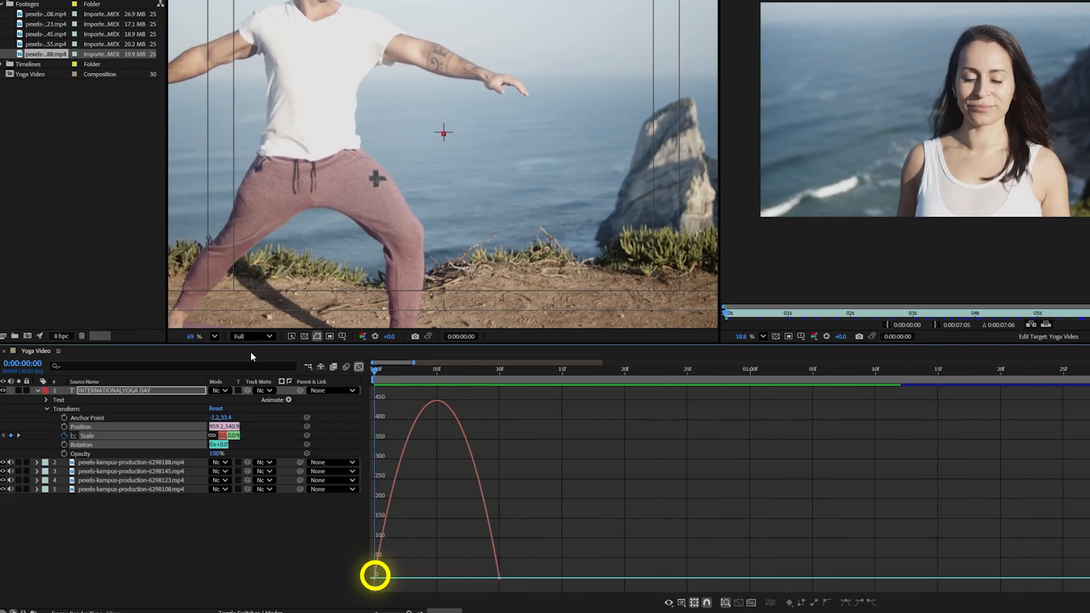
pyautogui.moveTo(375, 574); pyautogui.dragTo(499, 578)
pyautogui.click(499, 578)
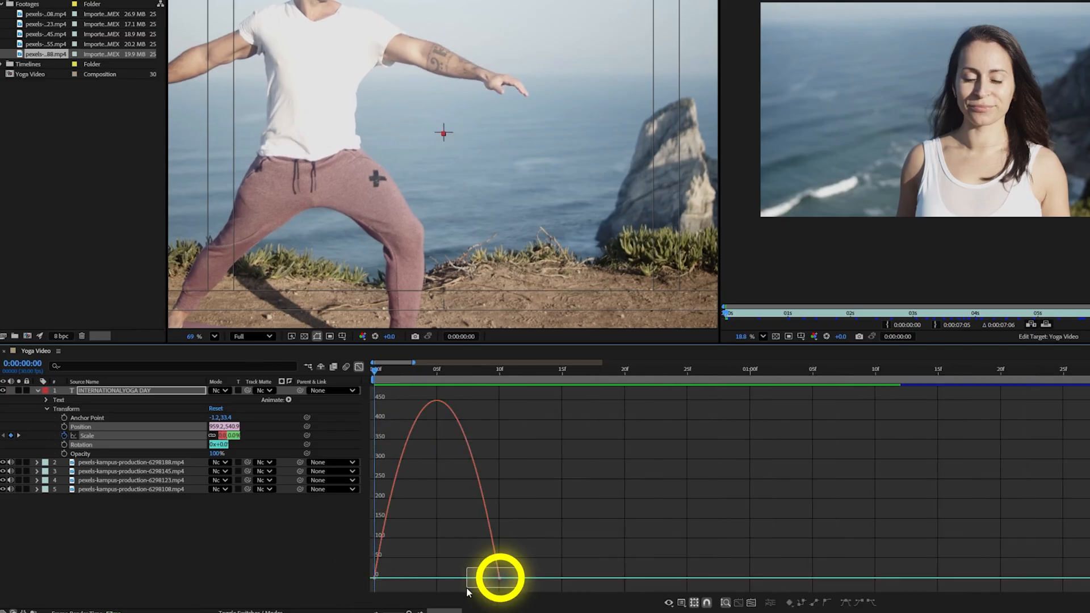
pyautogui.click(499, 577)
pyautogui.moveTo(376, 578)
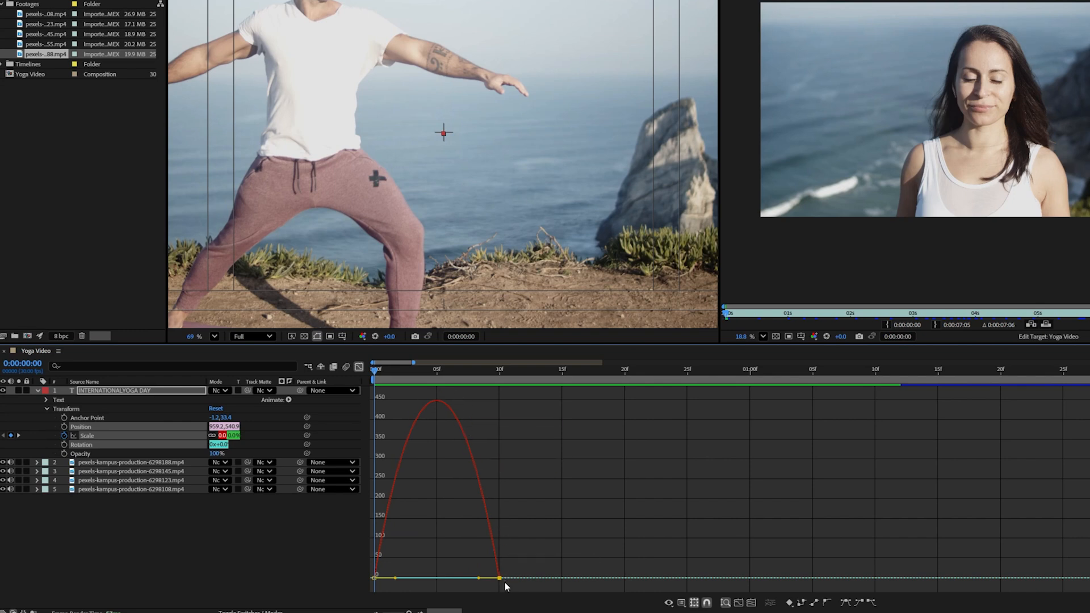
pyautogui.moveTo(523, 569); pyautogui.dragTo(482, 592)
pyautogui.press('=')
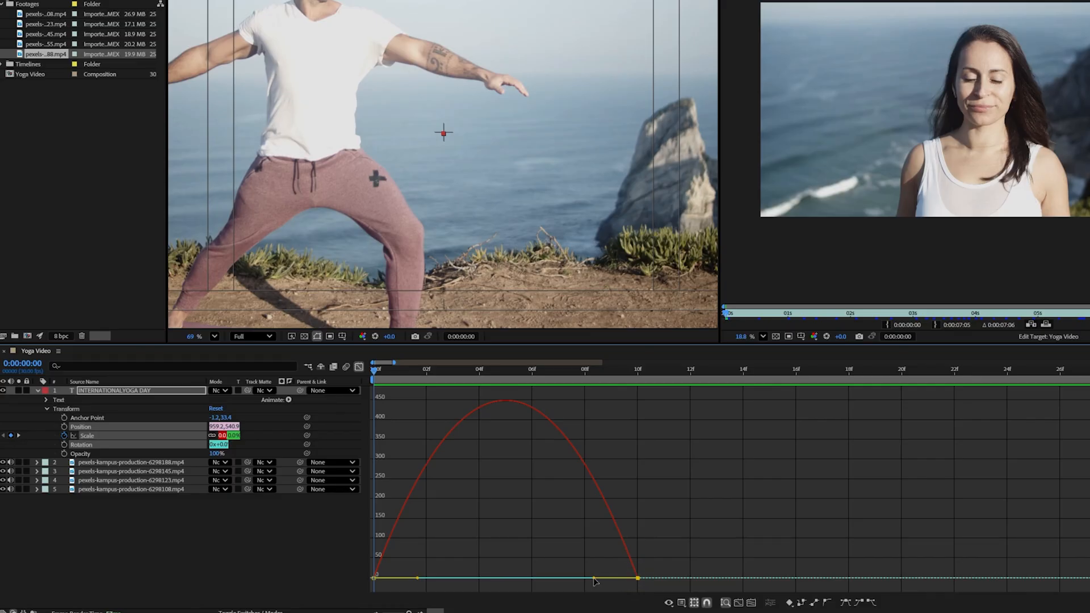
pyautogui.moveTo(594, 581); pyautogui.dragTo(474, 573)
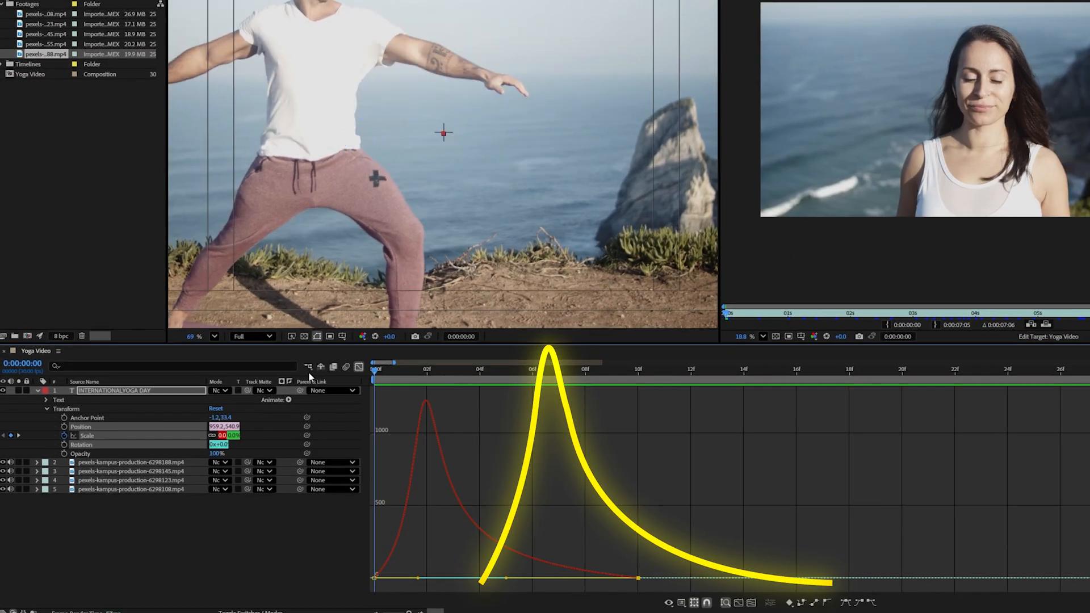
pyautogui.press('space')
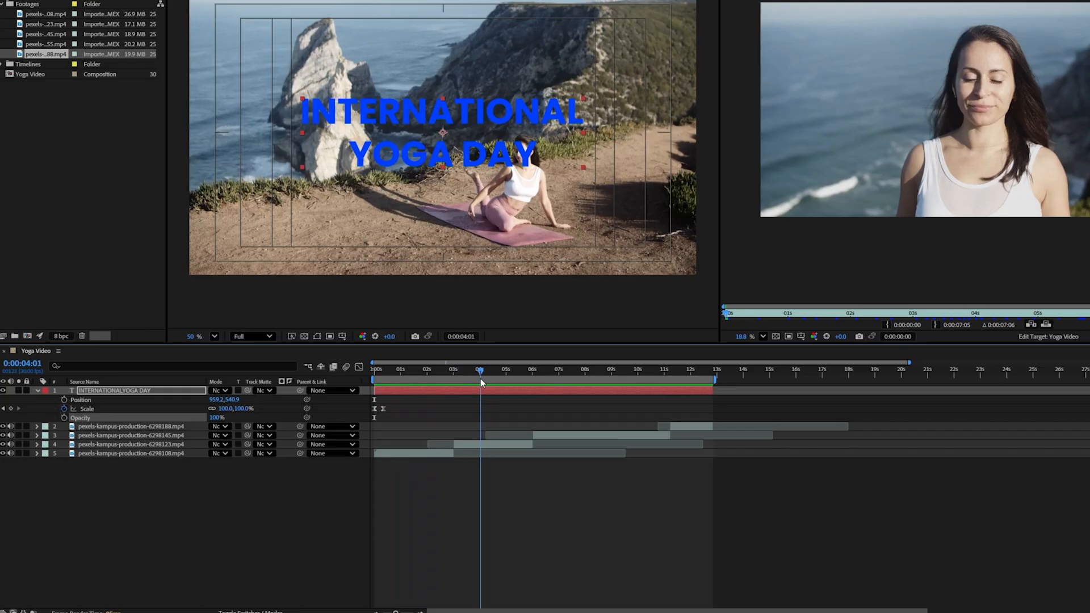
# Keyframe the title's Opacity at 100% at 0:00:04:06 and 0% at 0:00:04:16, and preview the fade-out.
pyautogui.moveTo(480, 378)
pyautogui.mouseDown()
pyautogui.moveTo(466, 379)
pyautogui.moveTo(485, 380)
pyautogui.mouseUp()
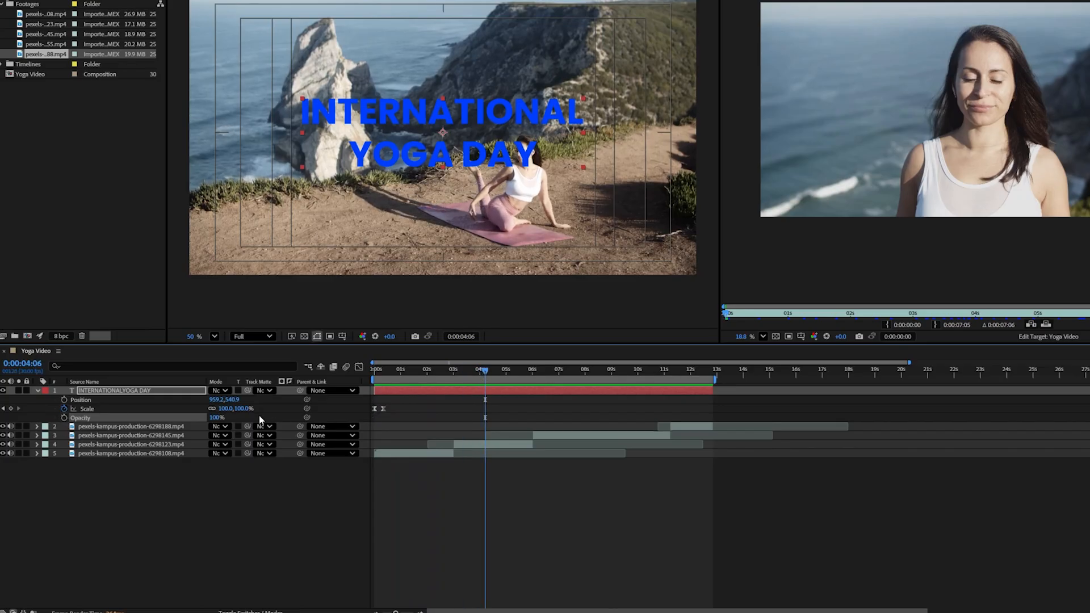
pyautogui.click(64, 418)
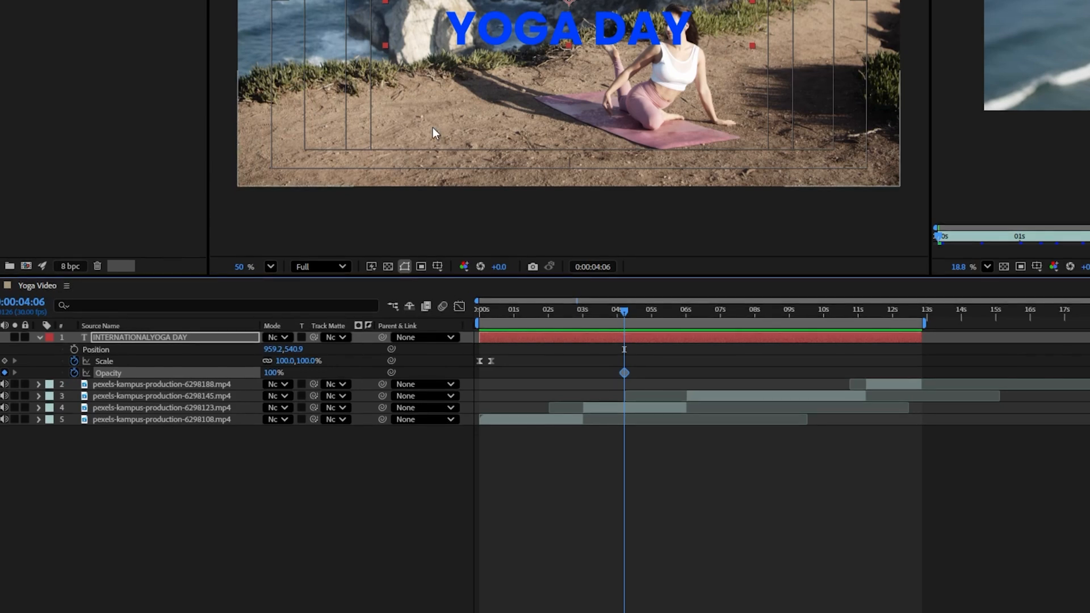
pyautogui.hotkey('shift', 'pagedown')
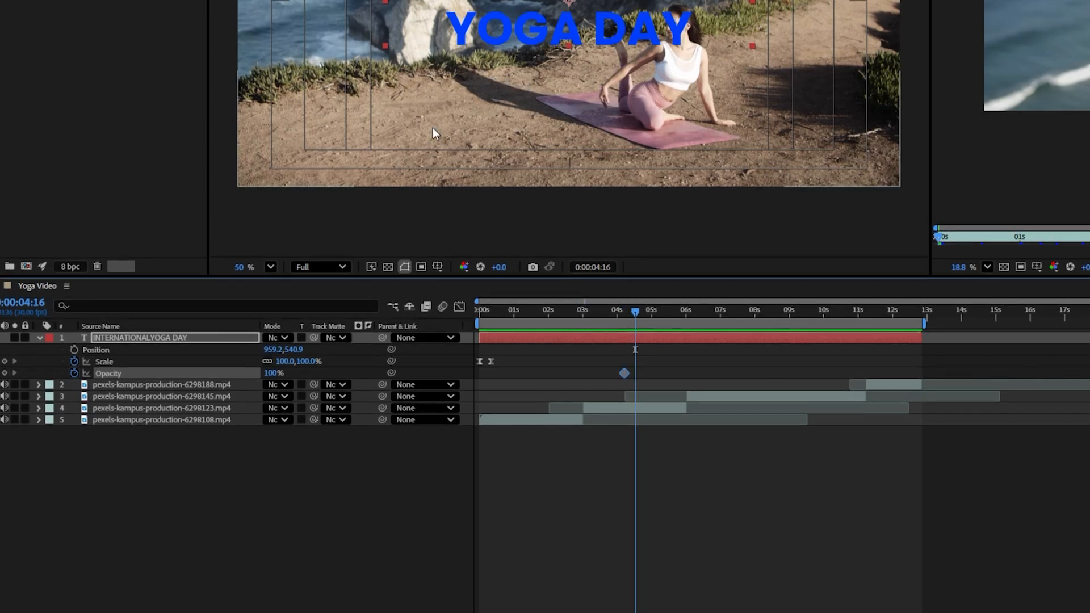
pyautogui.scroll(5, 507, 378)
pyautogui.click(271, 373)
pyautogui.write('0')
pyautogui.press('Return')
pyautogui.moveTo(806, 312); pyautogui.dragTo(651, 312)
pyautogui.press('space')
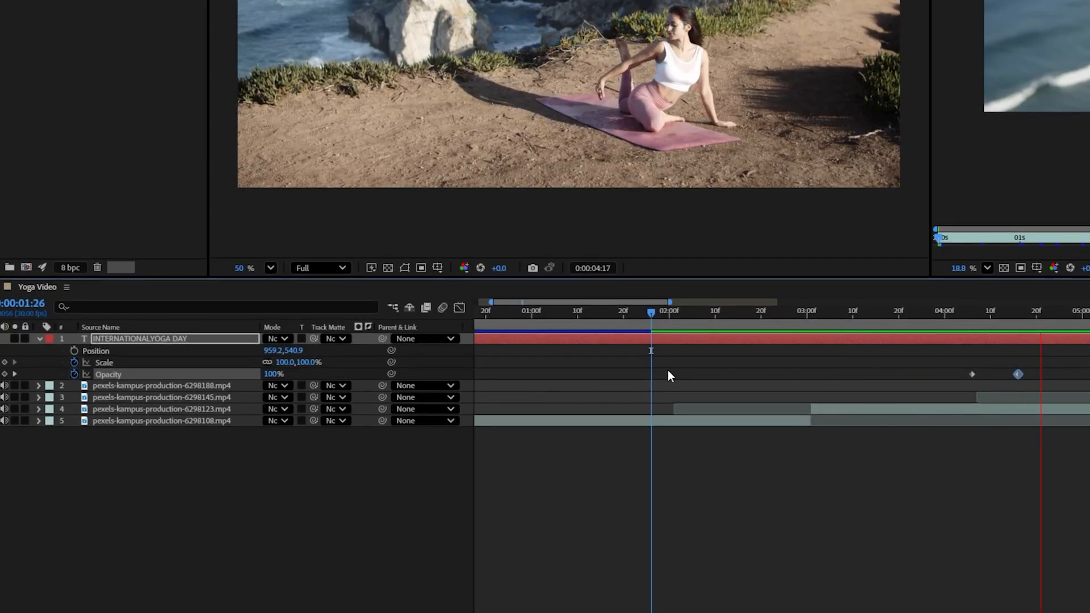
pyautogui.press(';')
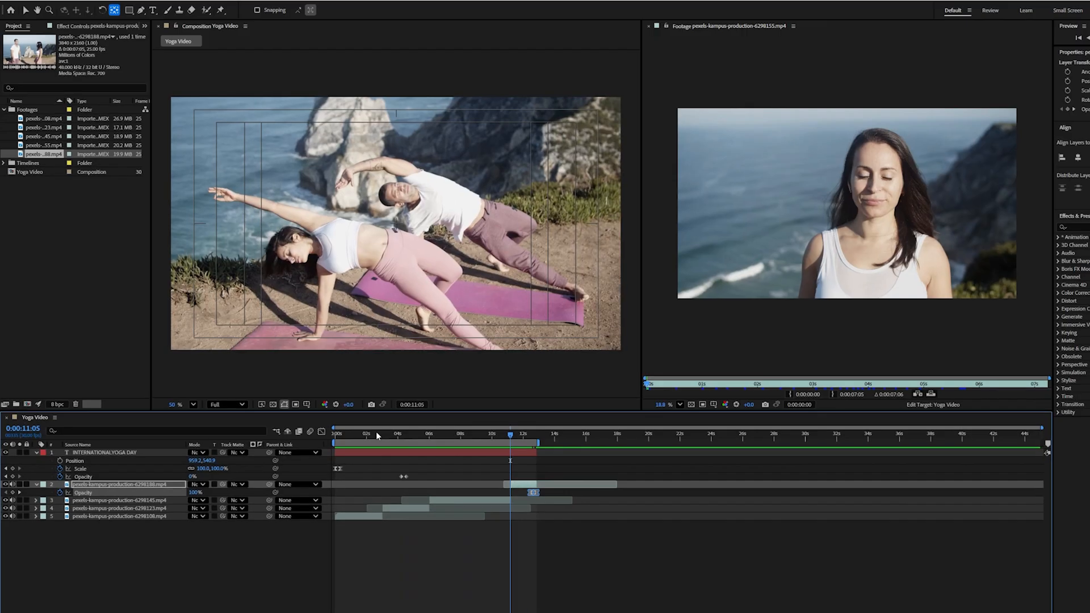
# Preview the composition from the start and remove the Opacity keyframes from the pexels-kampus-production-6298188.mp4 layer.
pyautogui.press('space')
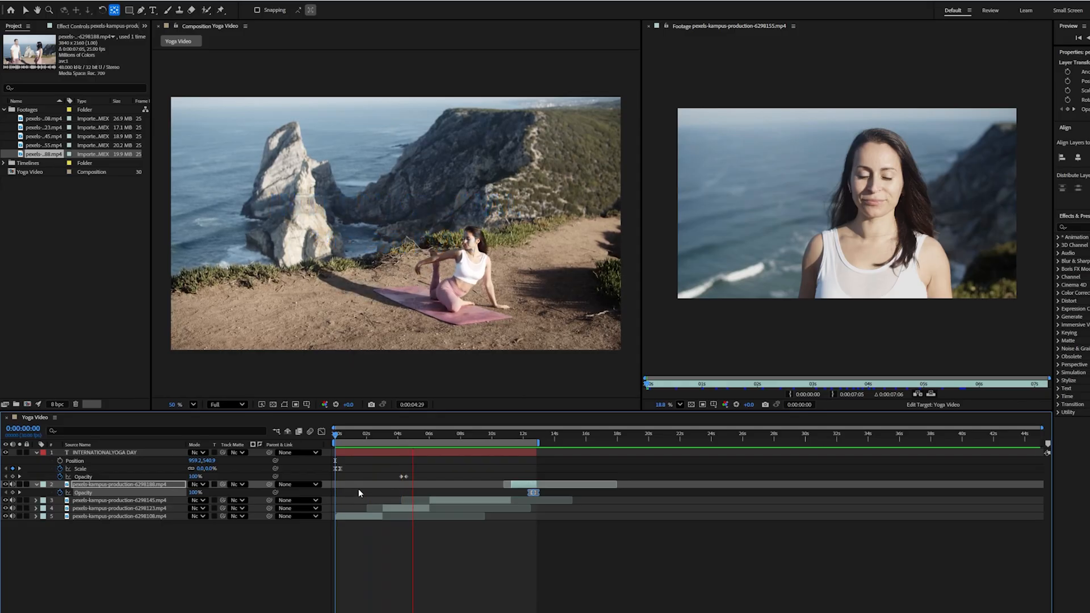
pyautogui.press('space')
pyautogui.scroll(2, 382, 480)
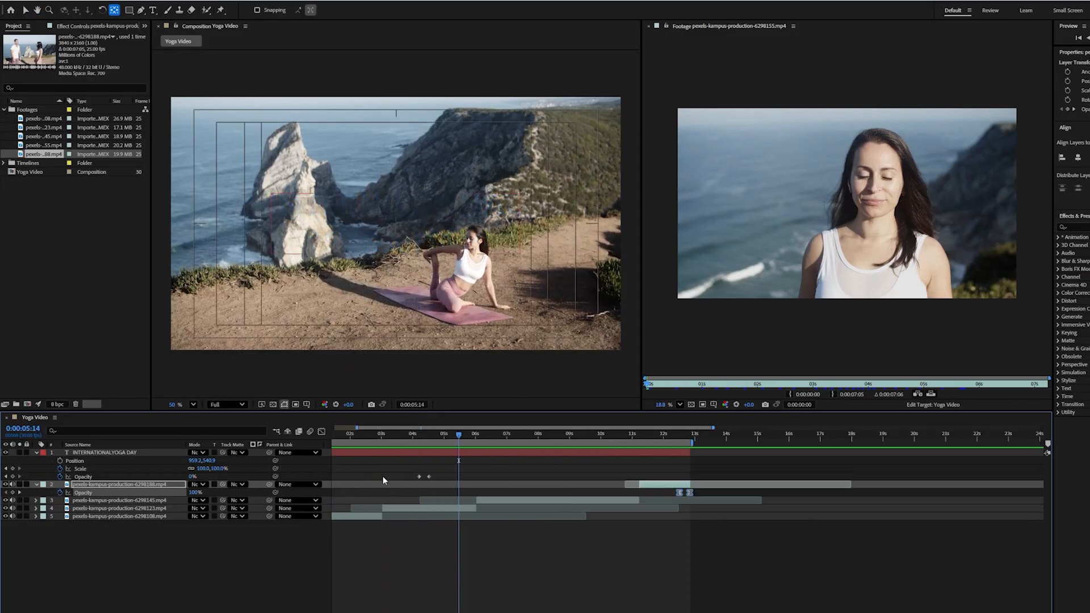
pyautogui.click(383, 433)
pyautogui.scroll(2, 361, 476)
pyautogui.hscroll(-2, 361, 475)
pyautogui.moveTo(658, 469); pyautogui.dragTo(490, 479)
pyautogui.moveTo(492, 435); pyautogui.dragTo(482, 437)
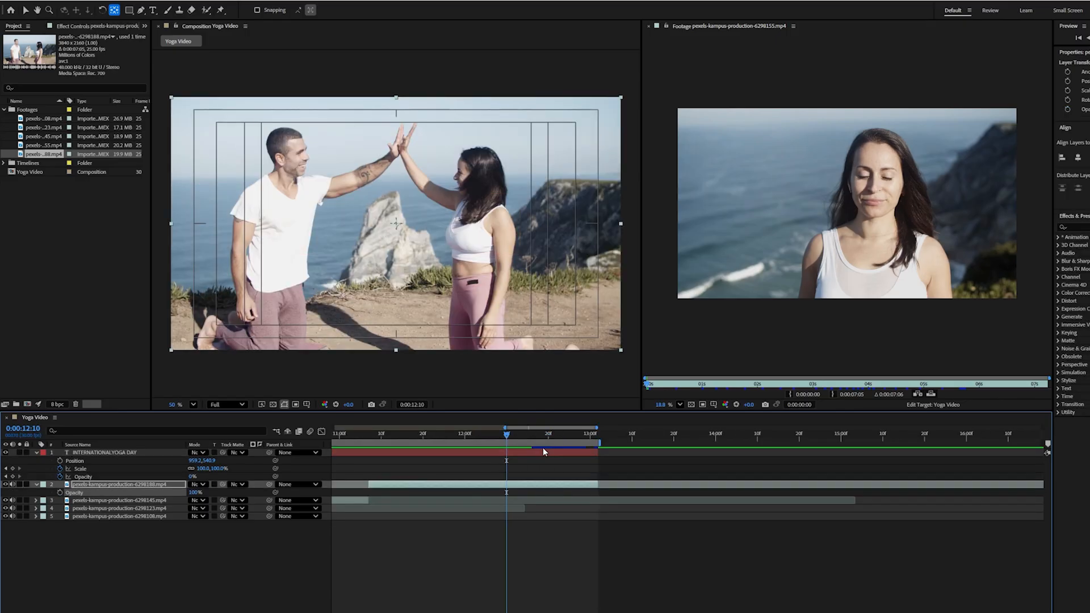
# Trim the end of the INTERNATIONAL YOGA DAY title layer back to about 0:00:08:12.
pyautogui.click(527, 449)
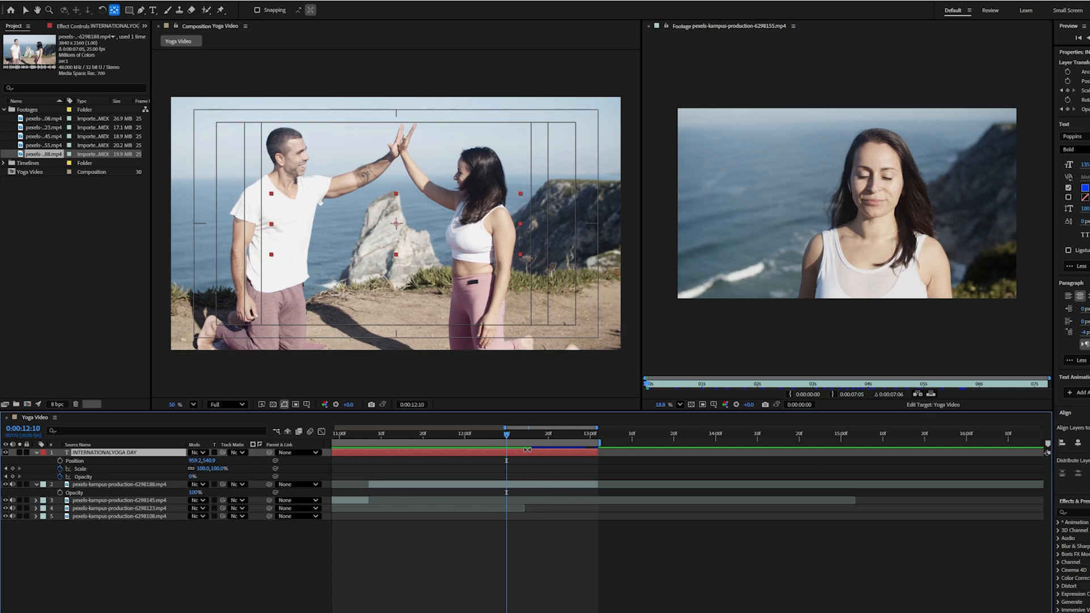
pyautogui.click(574, 464)
pyautogui.press('-')
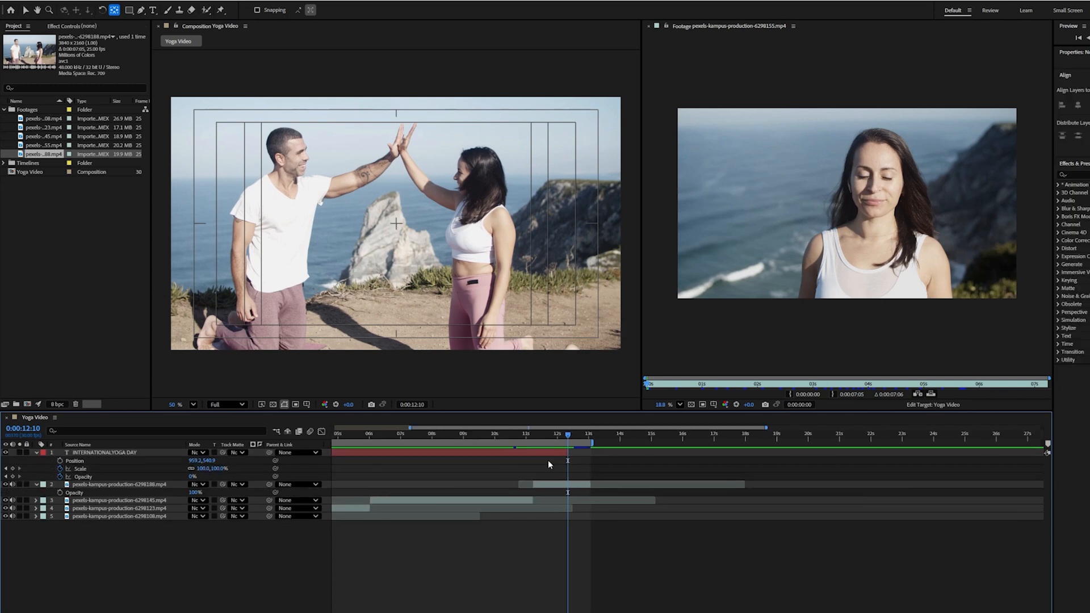
pyautogui.moveTo(568, 453); pyautogui.dragTo(447, 451)
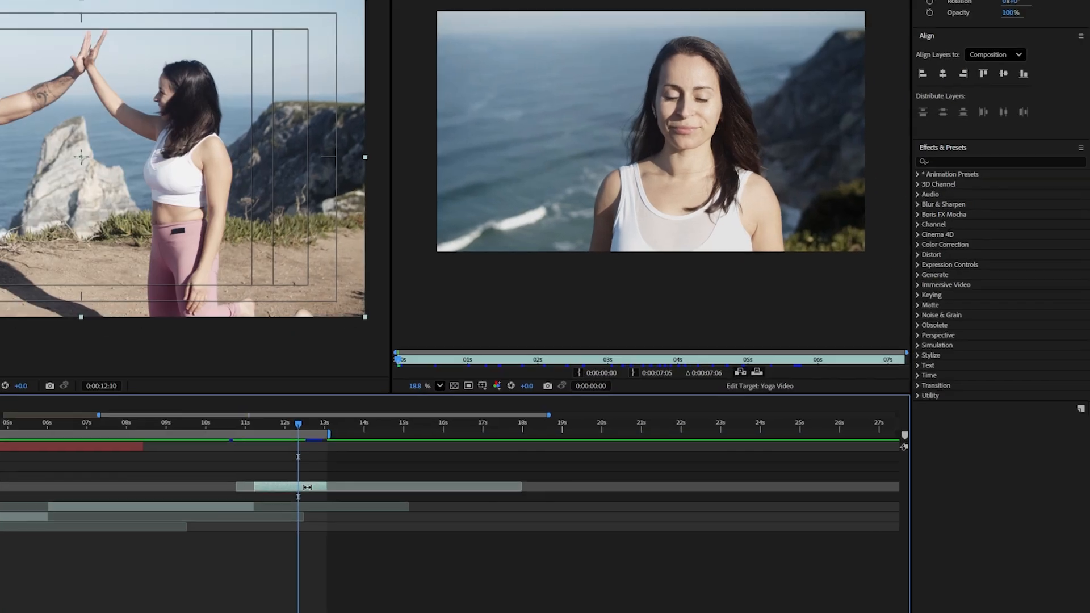
# Find the Gaussian Blur effect and apply it to the pexels-kampus-production-6298188.mp4 layer.
pyautogui.click(1071, 512)
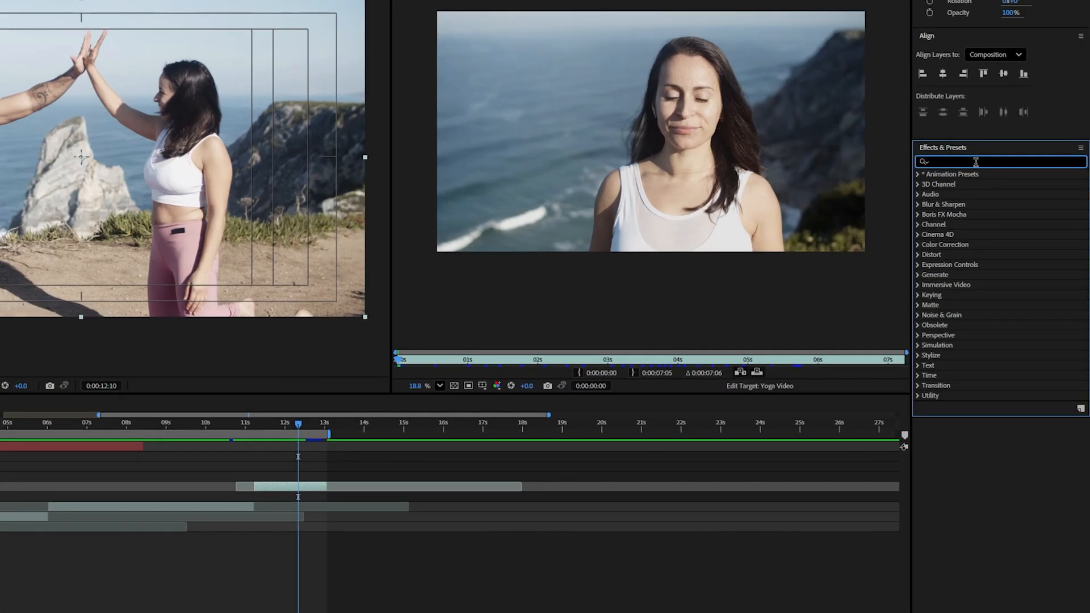
pyautogui.write('Gauss')
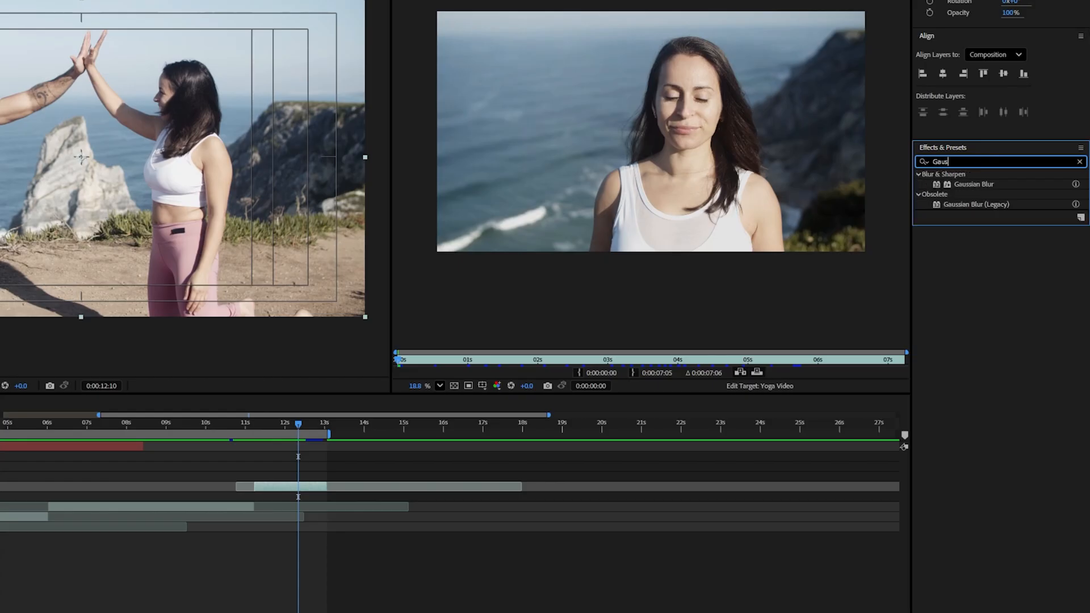
pyautogui.click(984, 184)
pyautogui.moveTo(969, 184); pyautogui.dragTo(322, 486)
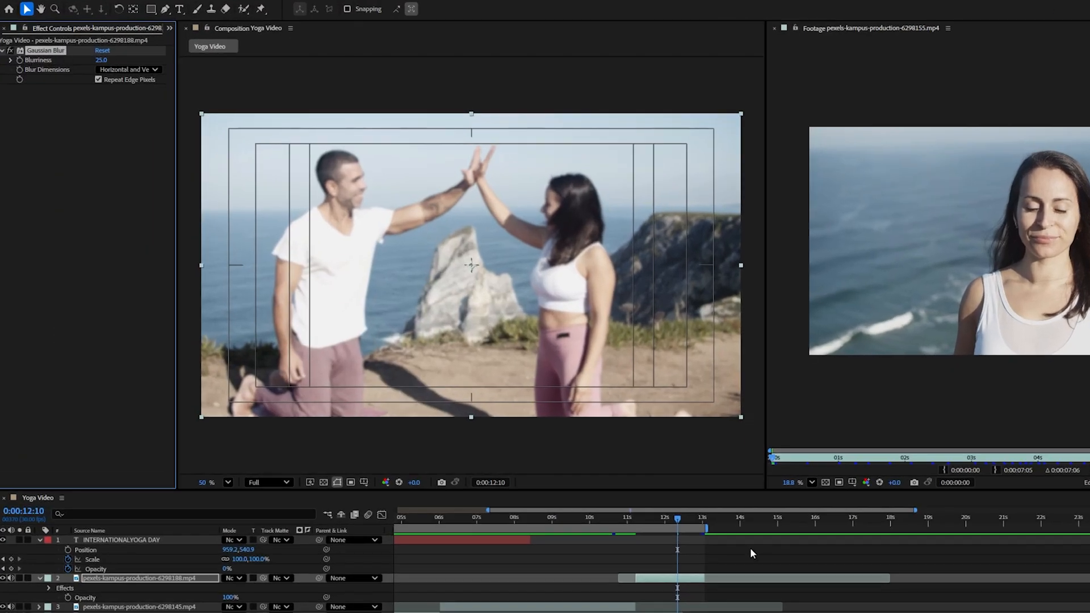
# Set the Gaussian Blur's Blurriness to 0 and add a Blurriness keyframe at 0:00:12:21.
pyautogui.scroll(2, 662, 583)
pyautogui.scroll(2, 662, 582)
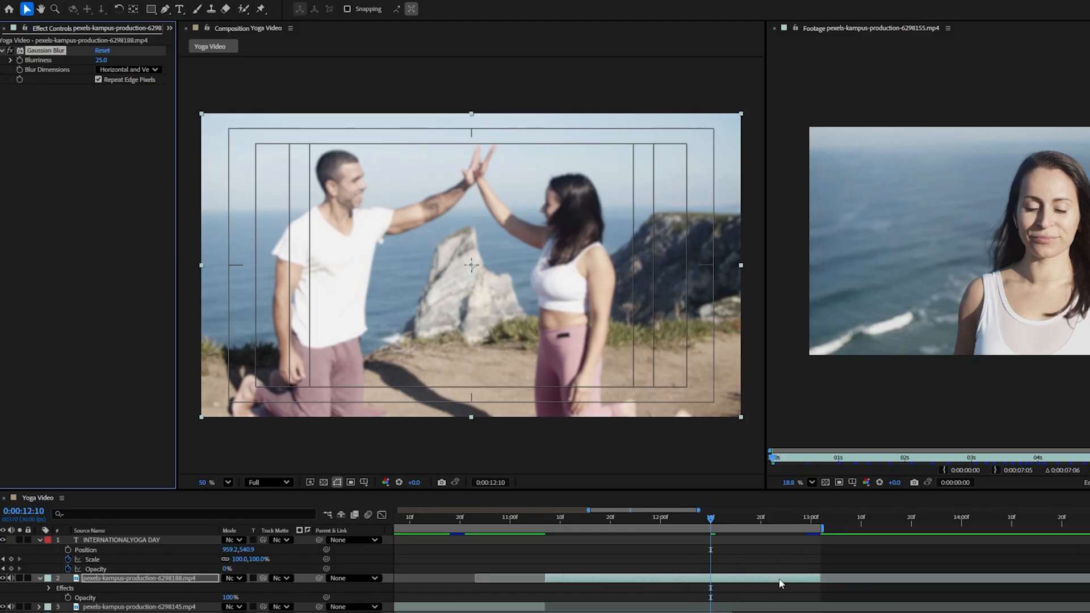
pyautogui.click(101, 59)
pyautogui.write('0')
pyautogui.press('Return')
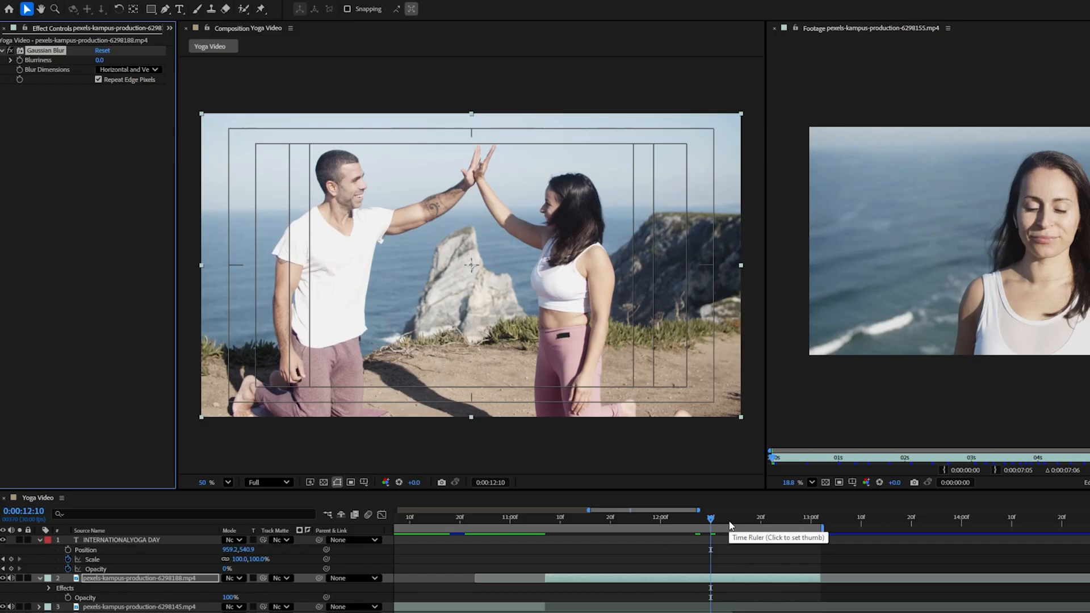
pyautogui.press('space')
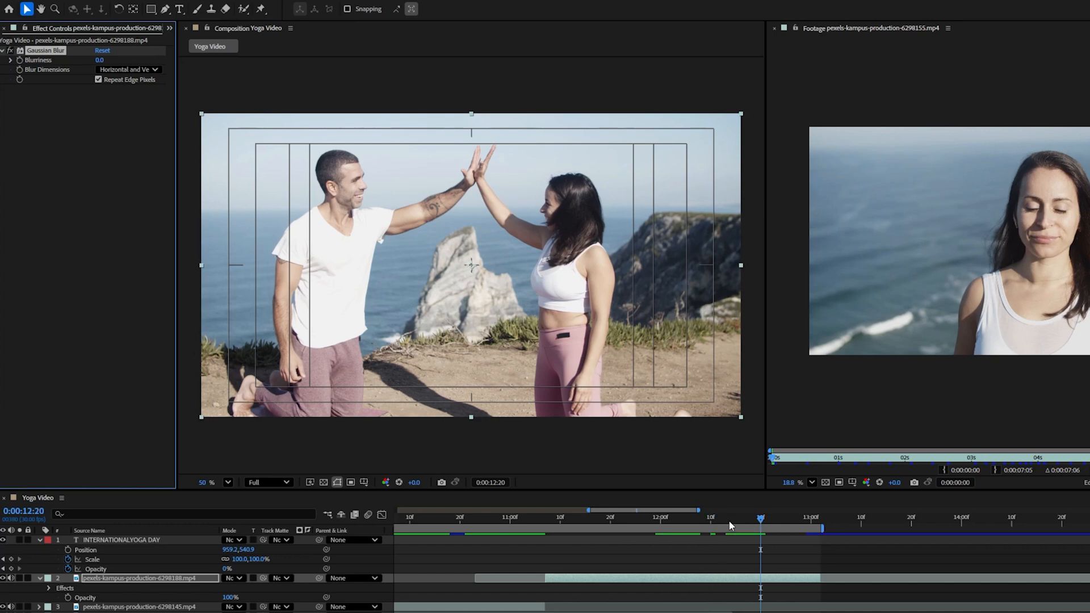
pyautogui.click(815, 515)
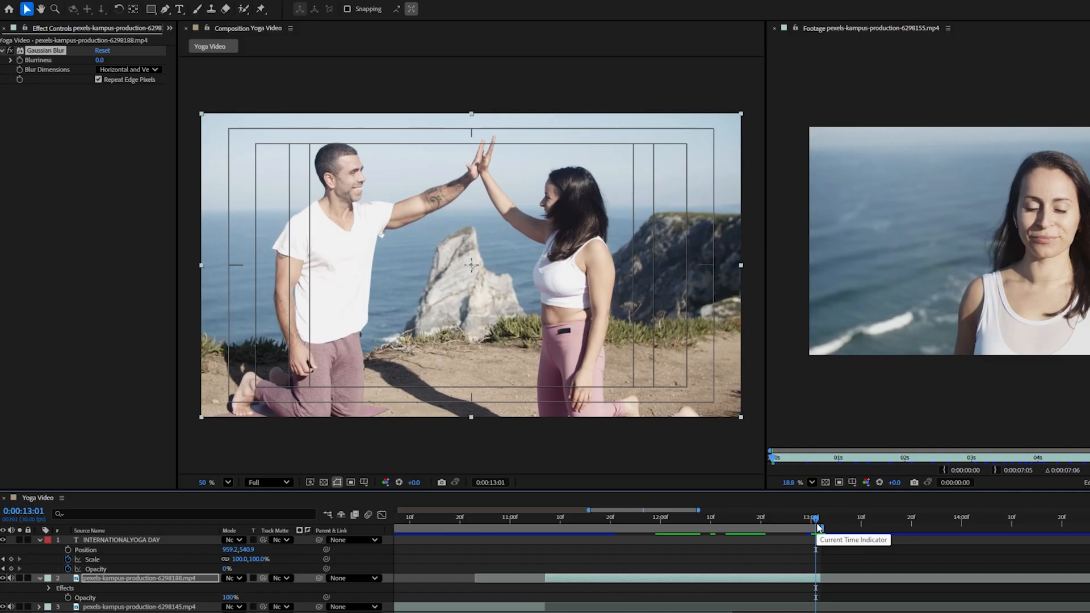
pyautogui.hotkey('shift', 'pageup')
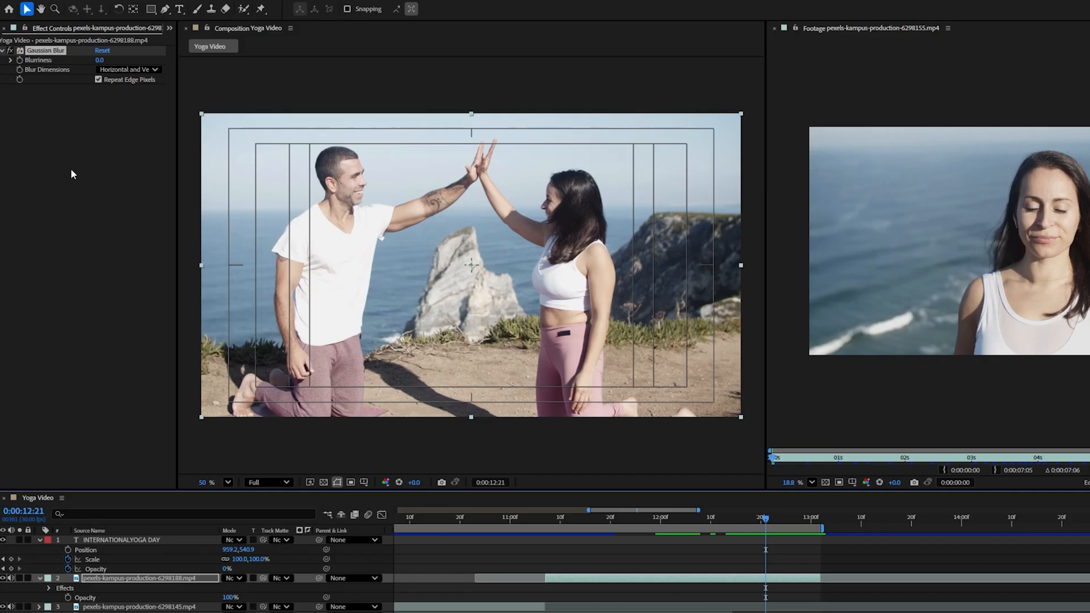
pyautogui.click(19, 61)
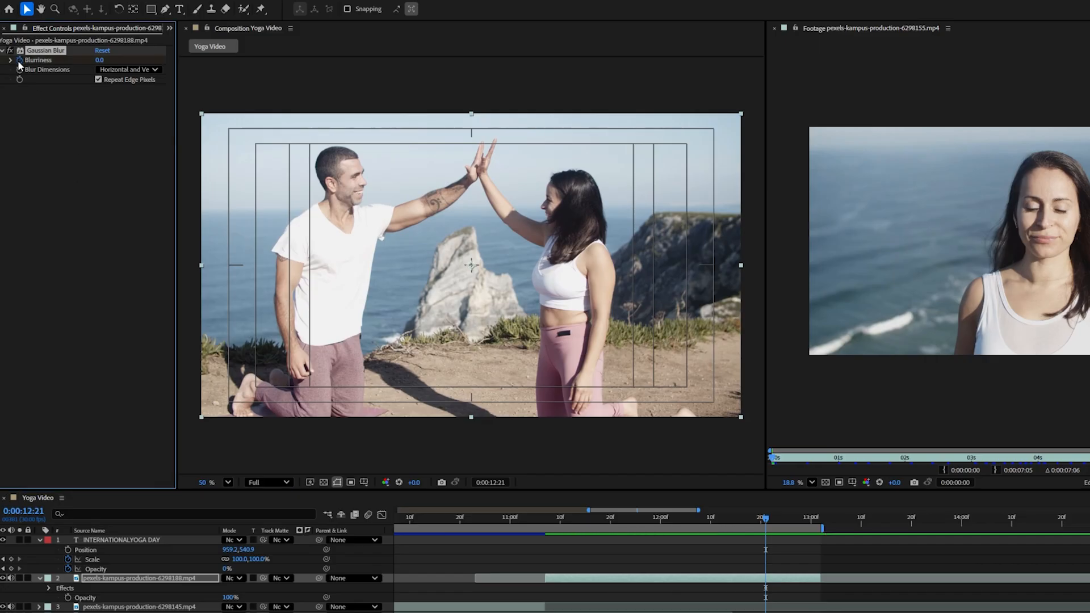
# Keyframe the clip's Blurriness at 50 at 0:00:13:01.
pyautogui.hotkey('shift', 'pagedown')
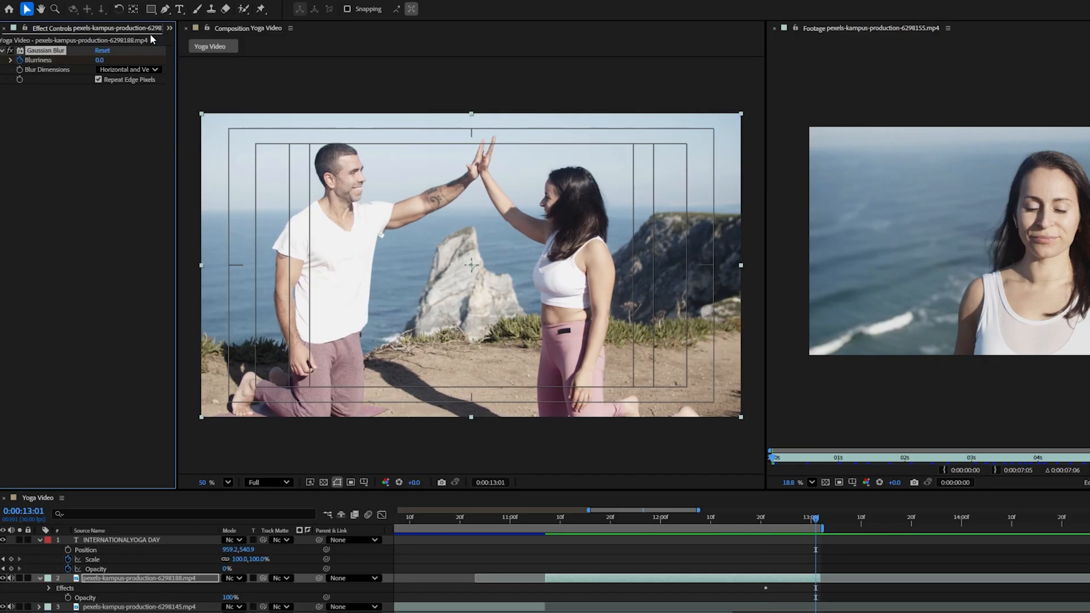
pyautogui.click(102, 60)
pyautogui.press('Return')
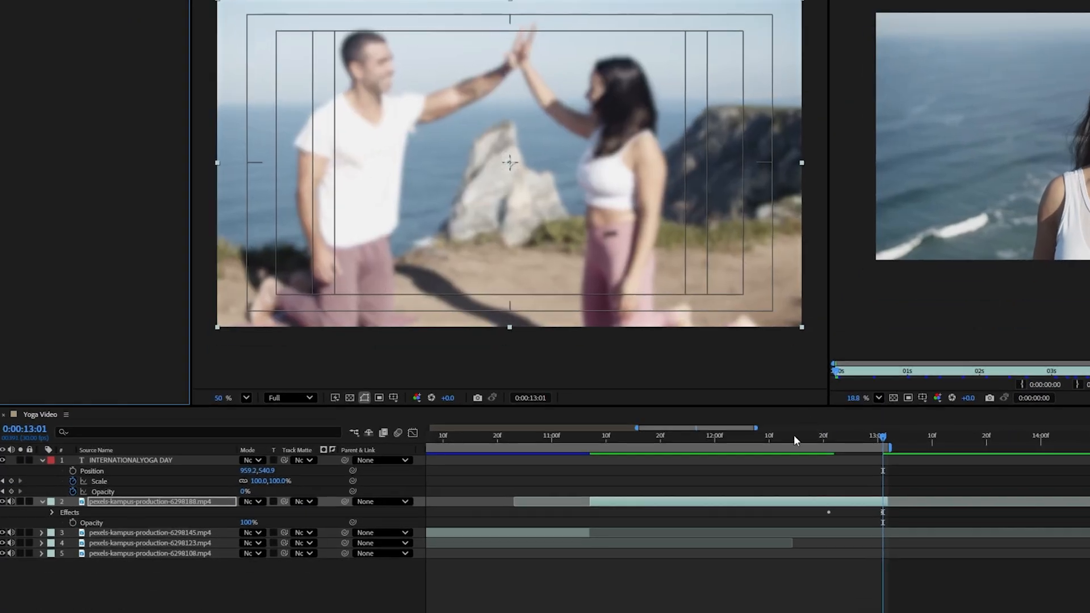
# Reveal the clip's two Blurriness keyframes, apply Easy Ease to them and preview the composition.
pyautogui.click(820, 500)
pyautogui.press('u')
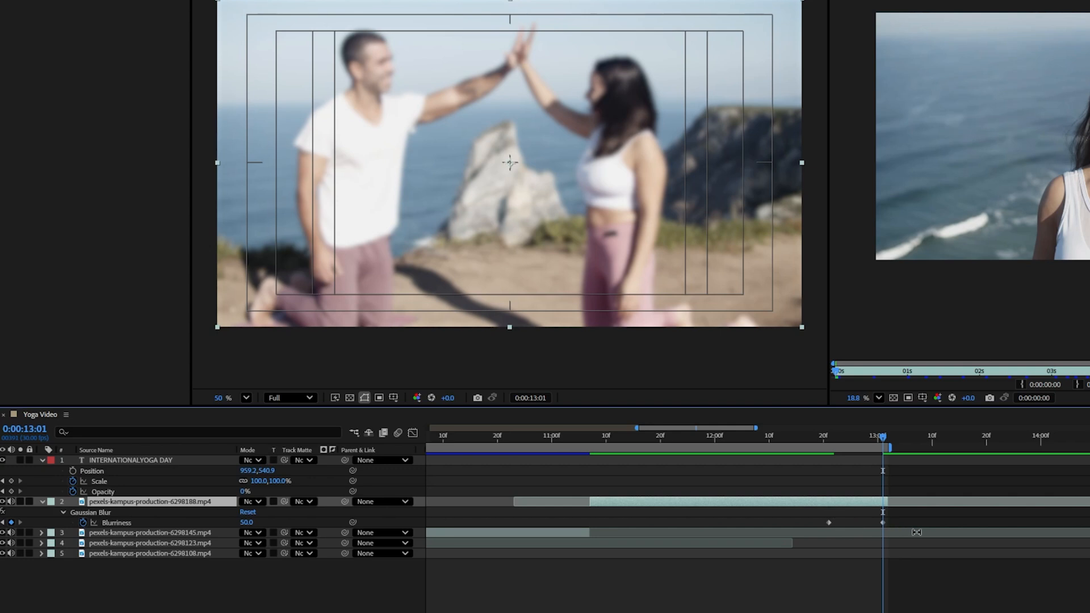
pyautogui.moveTo(909, 520); pyautogui.dragTo(790, 530)
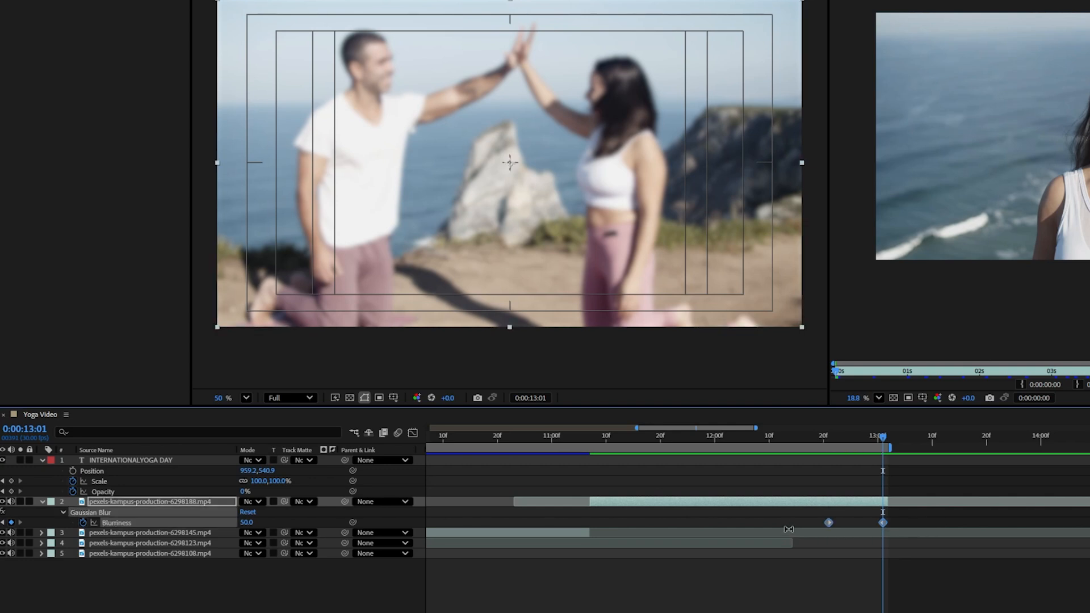
pyautogui.press('F9')
pyautogui.moveTo(837, 430); pyautogui.dragTo(492, 446)
pyautogui.press('space')
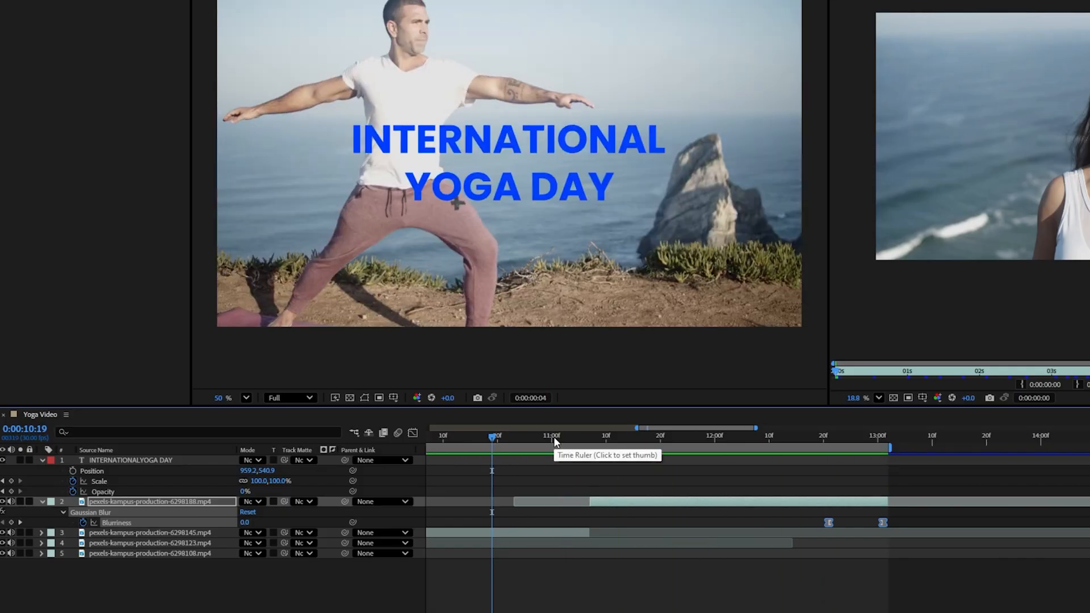
pyautogui.press('space')
pyautogui.press('-')
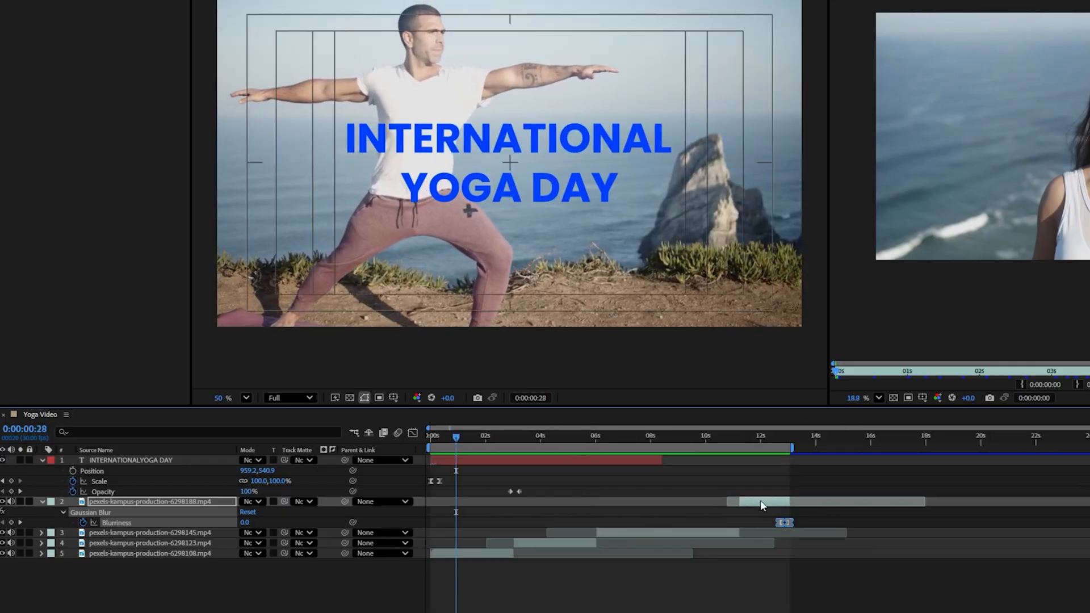
# Move the first Blurriness keyframe earlier, to 0:00:12:06, so the blur builds up more slowly.
pyautogui.moveTo(918, 436); pyautogui.dragTo(915, 437)
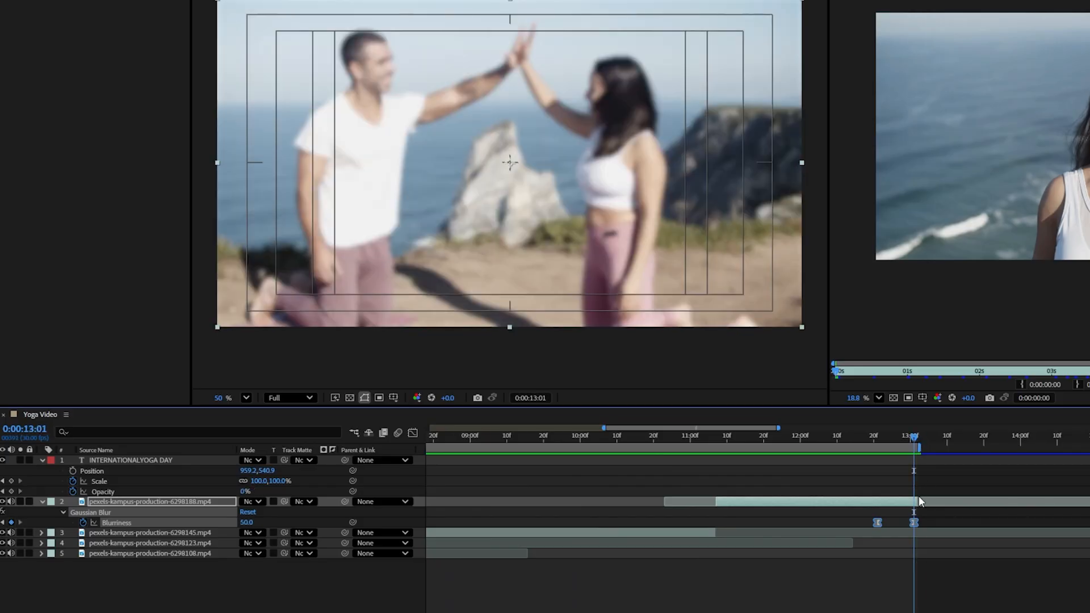
pyautogui.press('=')
pyautogui.click(934, 574)
pyautogui.moveTo(839, 522); pyautogui.dragTo(728, 521)
pyautogui.press('-')
pyautogui.click(972, 437)
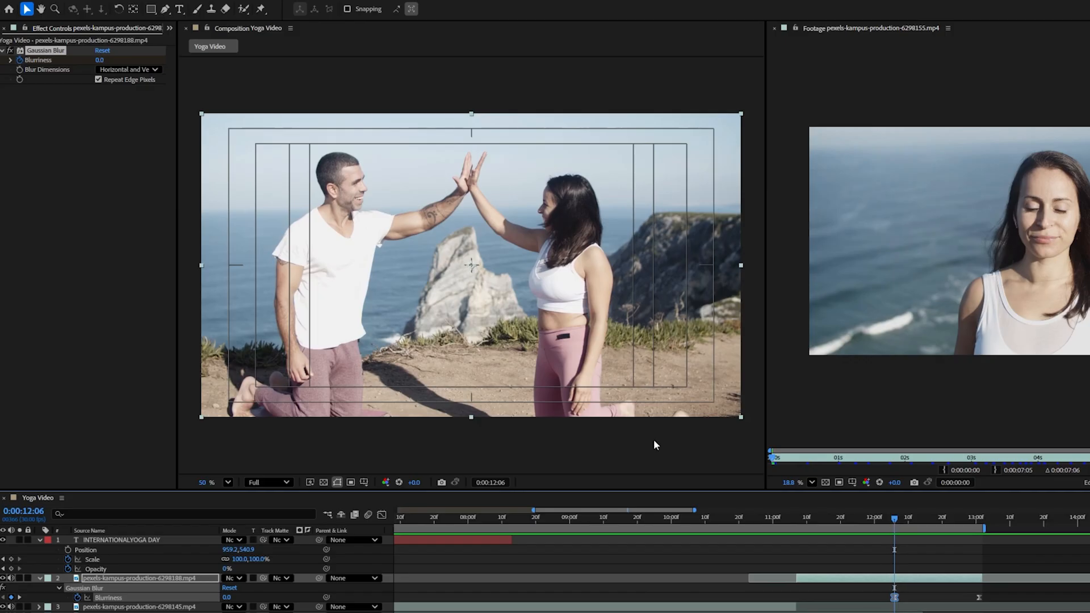
# Add a two-line text layer reading THANK YOU / FOR WATCHING in the composition at 0:00:12:06.
pyautogui.click(179, 9)
pyautogui.click(360, 307)
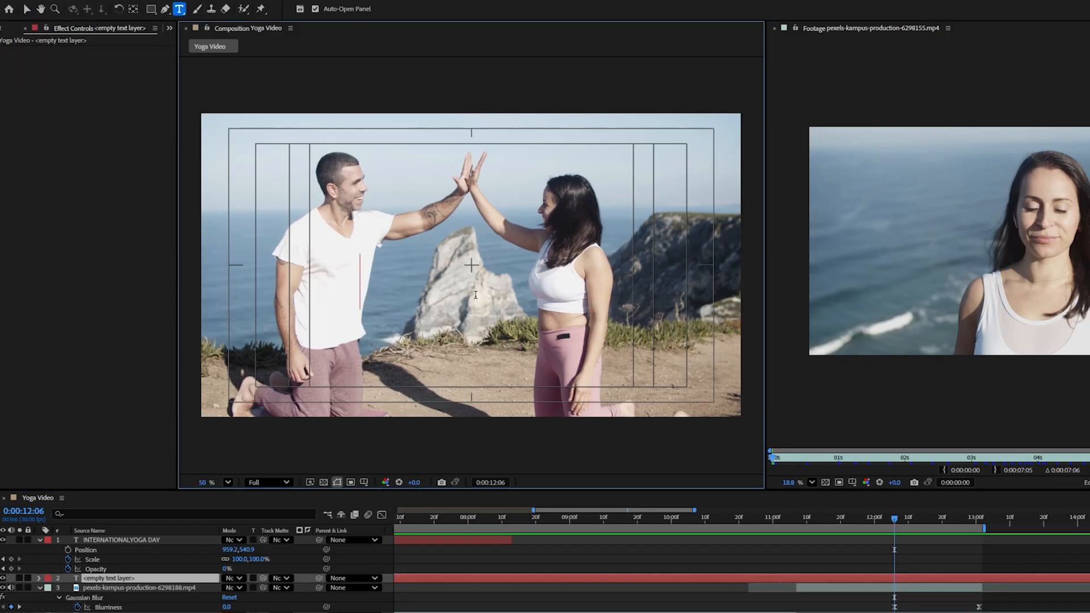
pyautogui.write('THANK YOU')
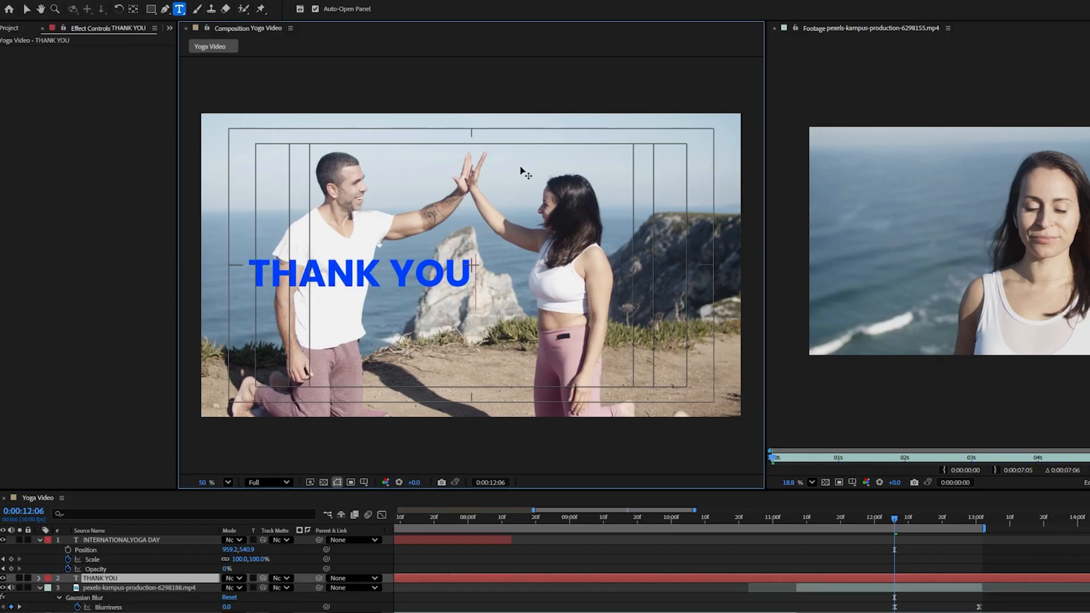
pyautogui.press('Return')
pyautogui.write('F')
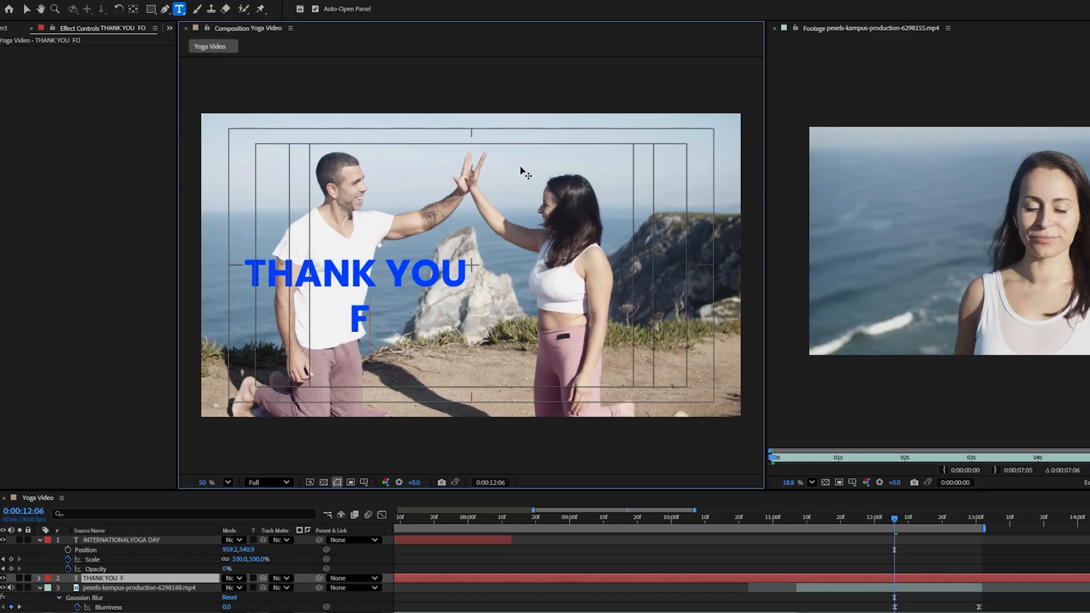
pyautogui.write('OR WATCHING')
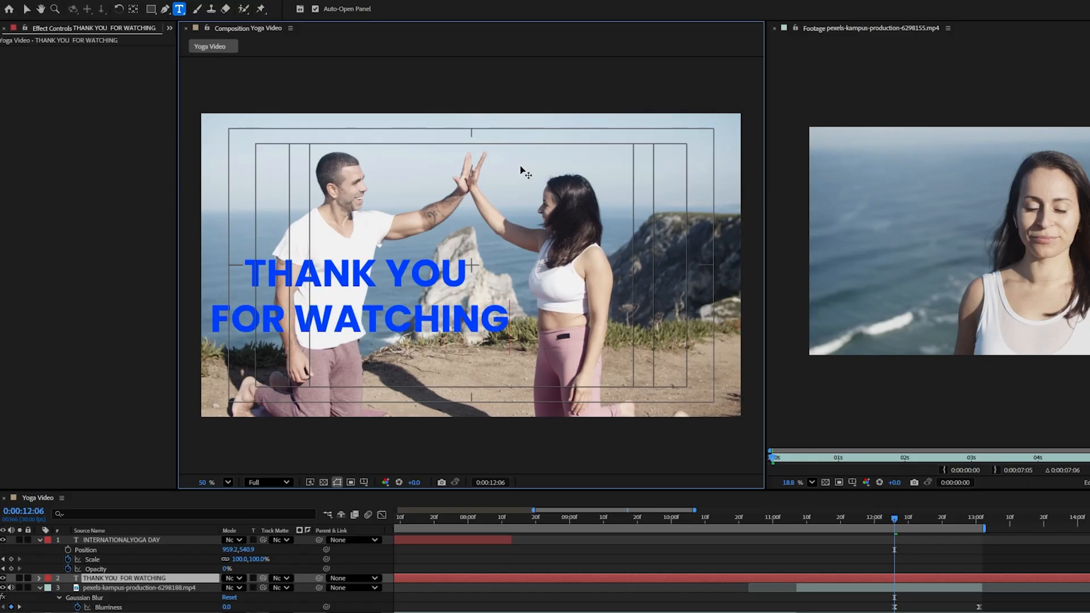
# Select all of the THANK YOU FOR WATCHING text and set its fill to orange.
pyautogui.hotkey('ctrl', 'a')
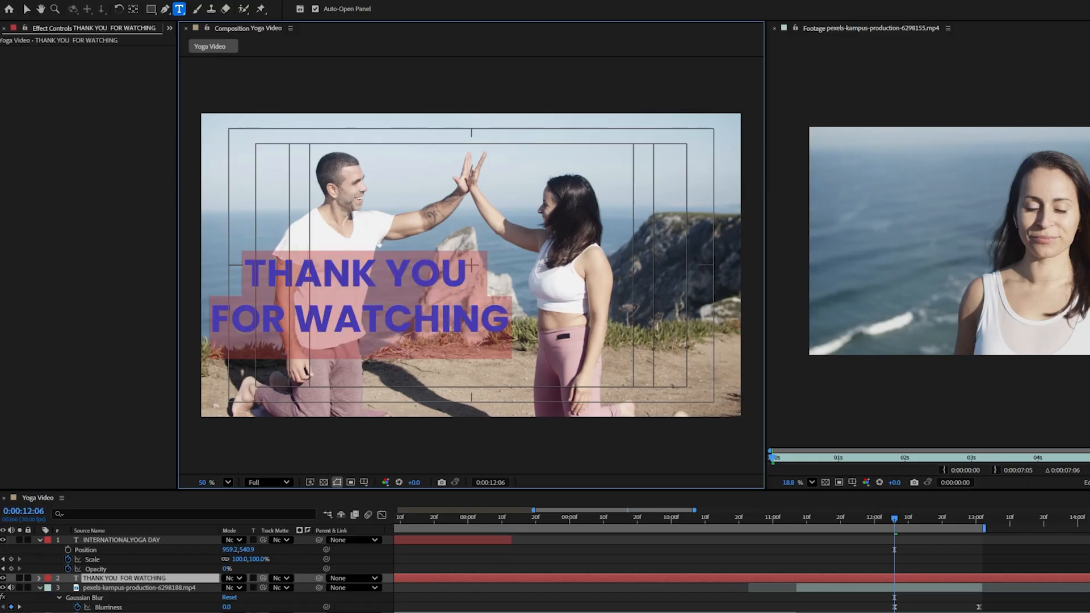
pyautogui.moveTo(704, 335)
pyautogui.mouseDown()
pyautogui.moveTo(691, 350)
pyautogui.moveTo(622, 316)
pyautogui.moveTo(680, 299)
pyautogui.moveTo(727, 313)
pyautogui.mouseUp()
pyautogui.moveTo(748, 369); pyautogui.dragTo(749, 444)
pyautogui.click(827, 316)
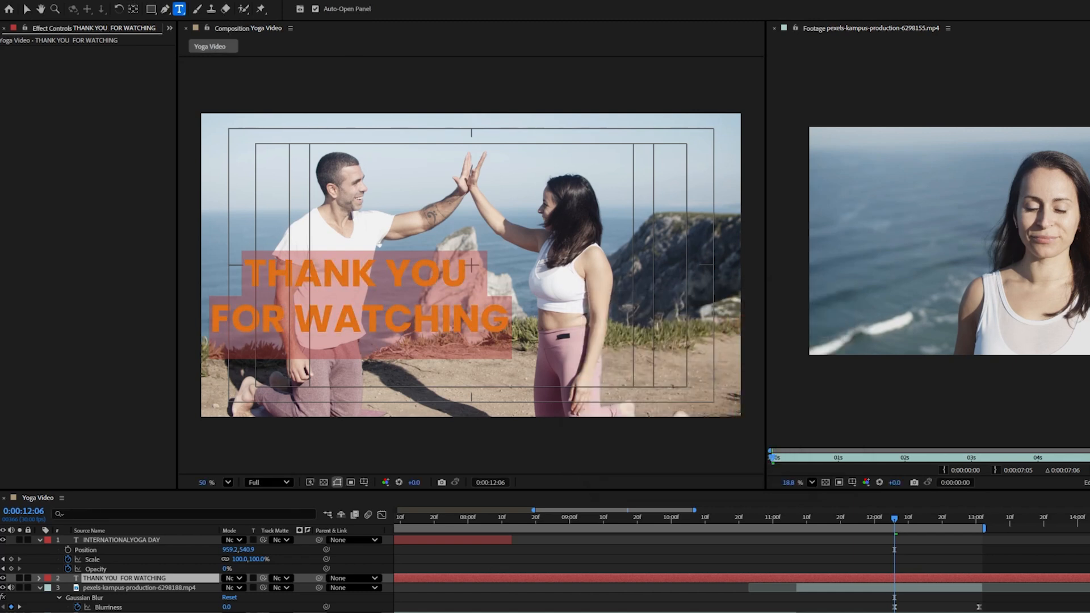
# Center the closing text's anchor point, align the text to the composition's center, and lower it to about Y 732.
pyautogui.click(27, 8)
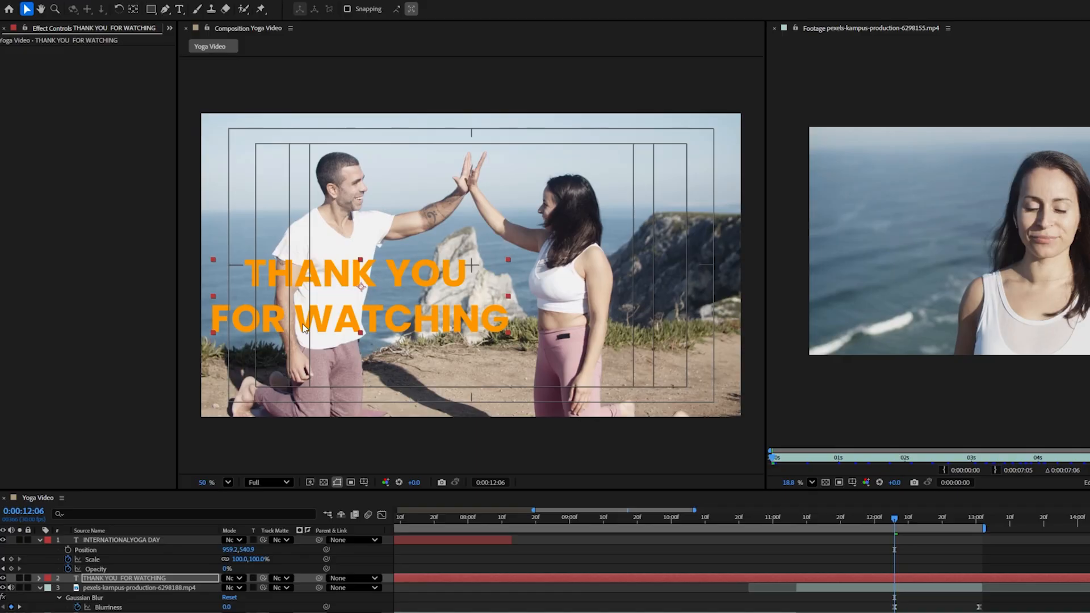
pyautogui.hotkey('ctrl', 'alt', 'Home')
pyautogui.hotkey('ctrl', 'alt', 'Home')
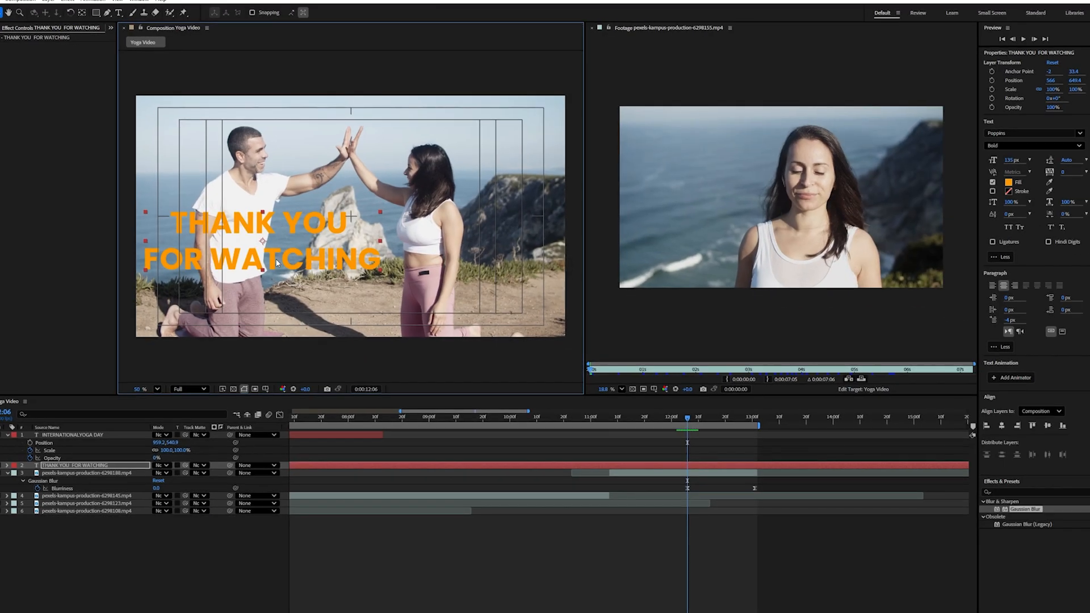
pyautogui.click(1002, 426)
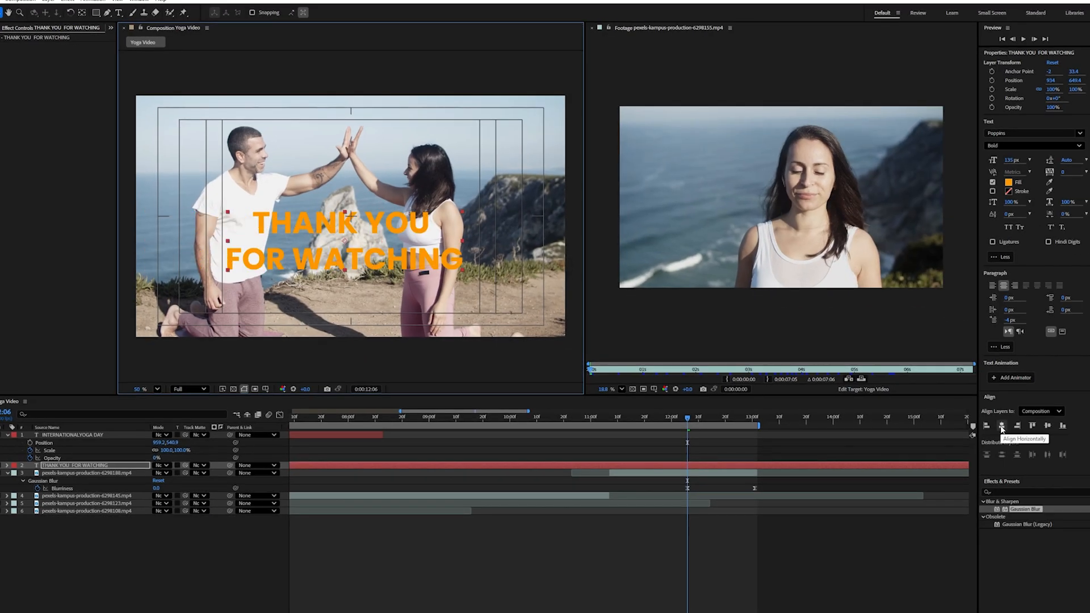
pyautogui.click(1002, 426)
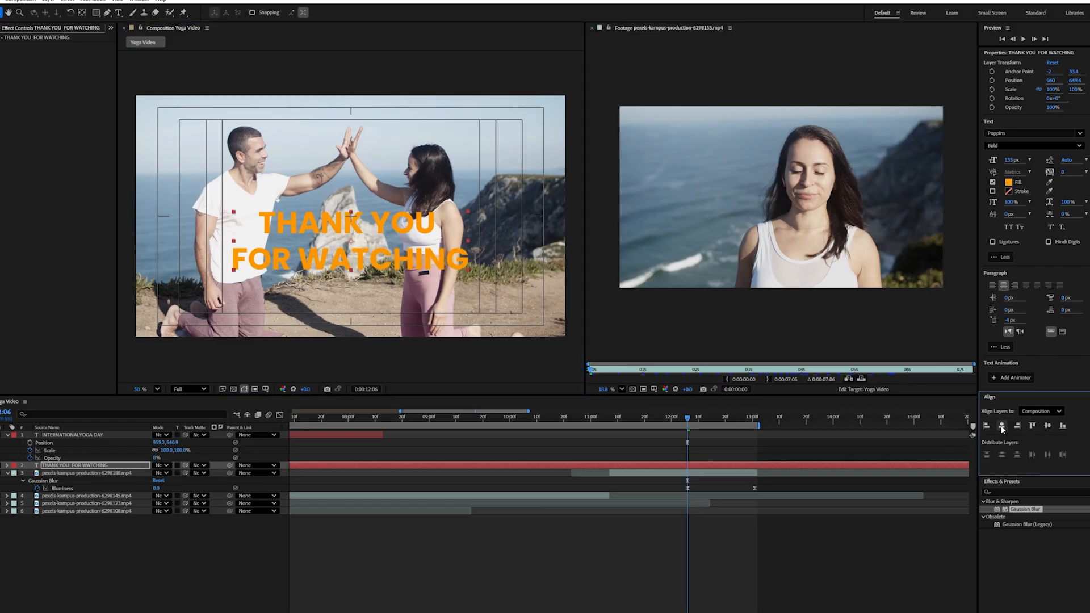
pyautogui.click(1046, 426)
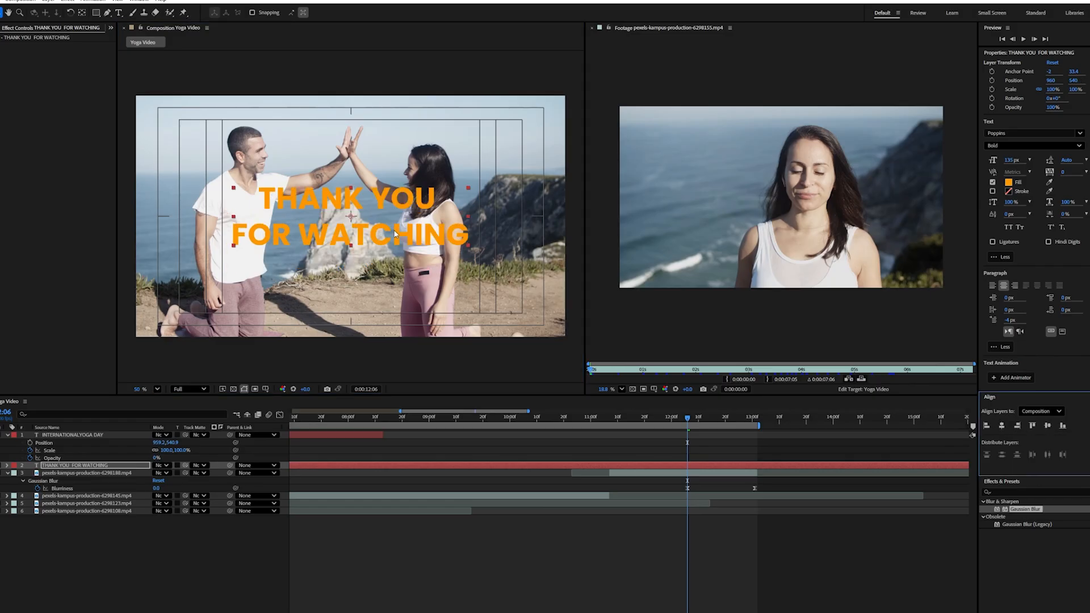
pyautogui.moveTo(396, 234); pyautogui.dragTo(397, 276)
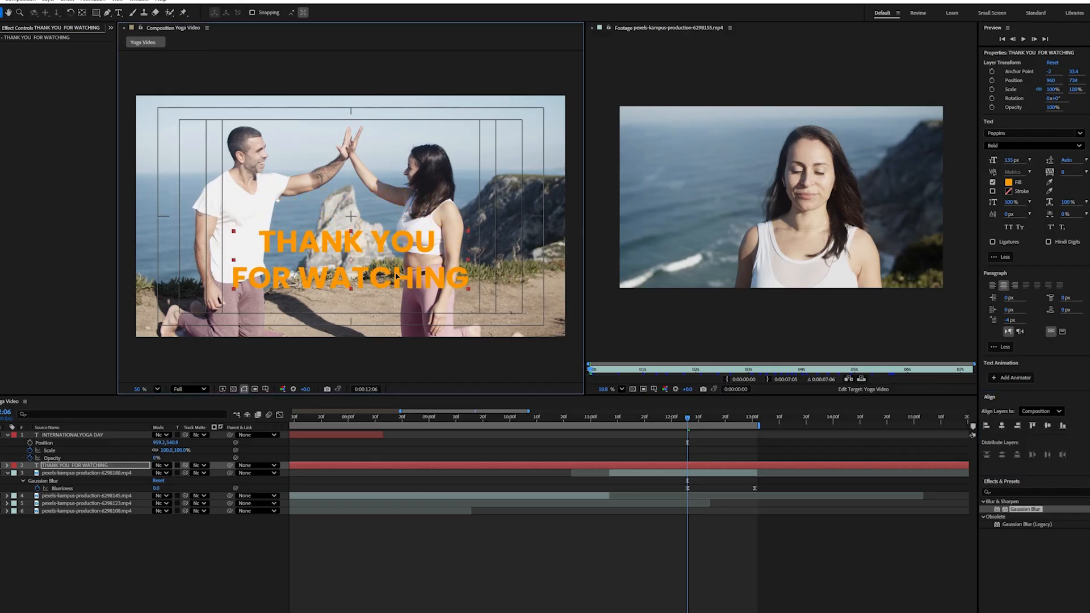
# Change the closing text's fill to turquoise and split its layer at 0:00:12:06, keeping only the part from that time on.
pyautogui.click(1009, 182)
pyautogui.moveTo(518, 313); pyautogui.dragTo(512, 236)
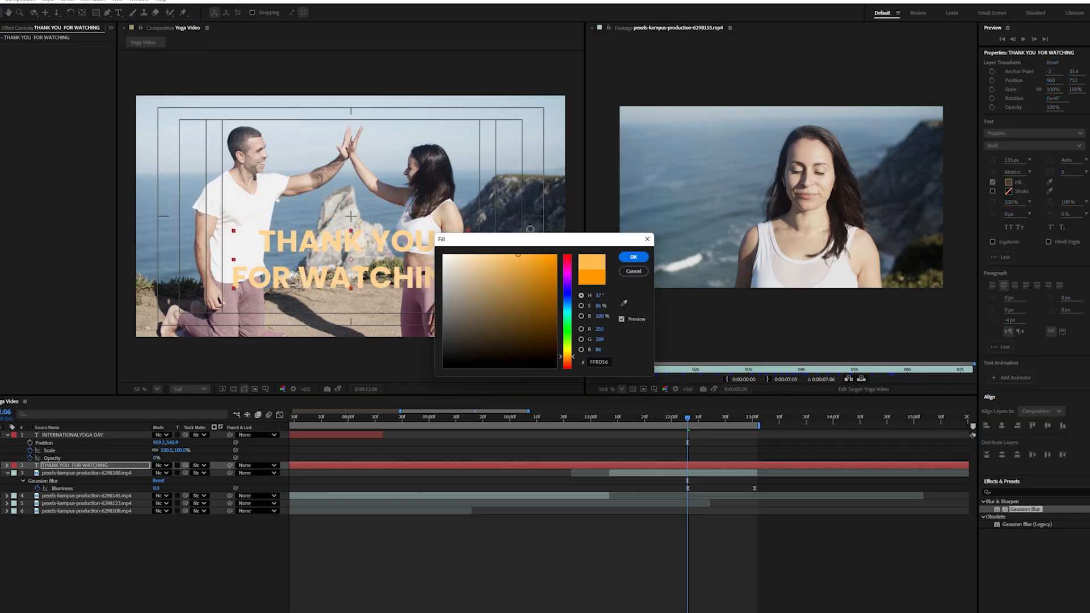
pyautogui.click(566, 328)
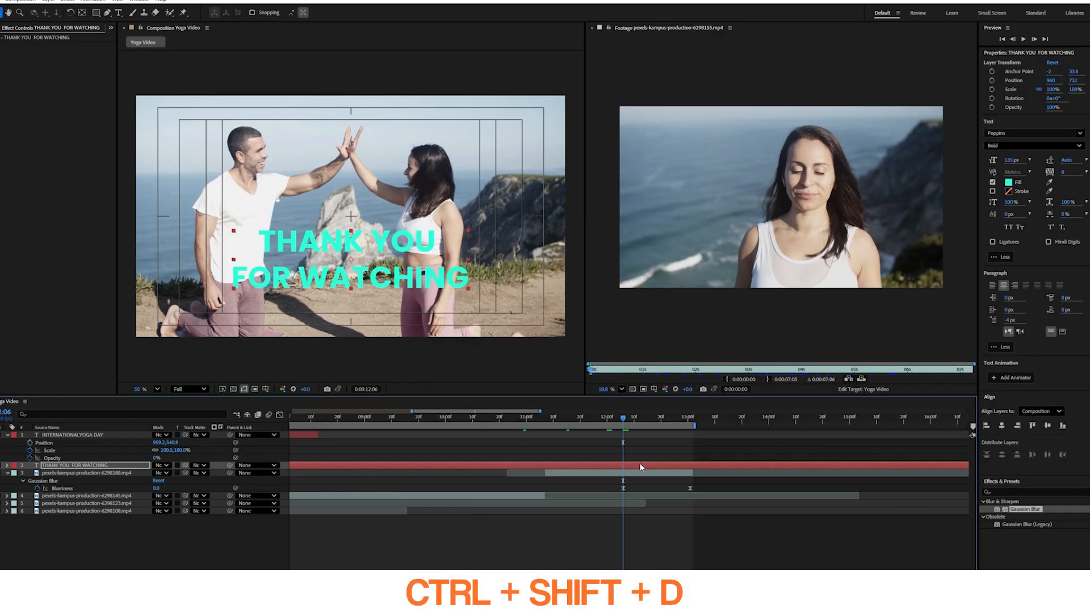
pyautogui.hotkey('ctrl', 'shift', 'd')
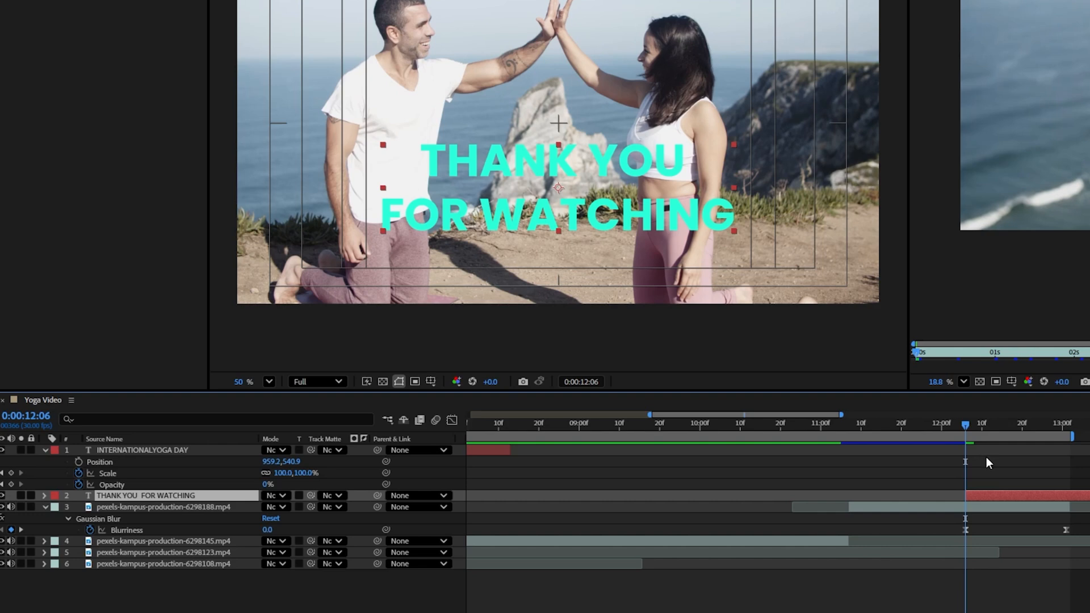
# Reveal the Opacity property of the THANK YOU FOR WATCHING layer.
pyautogui.press('t')
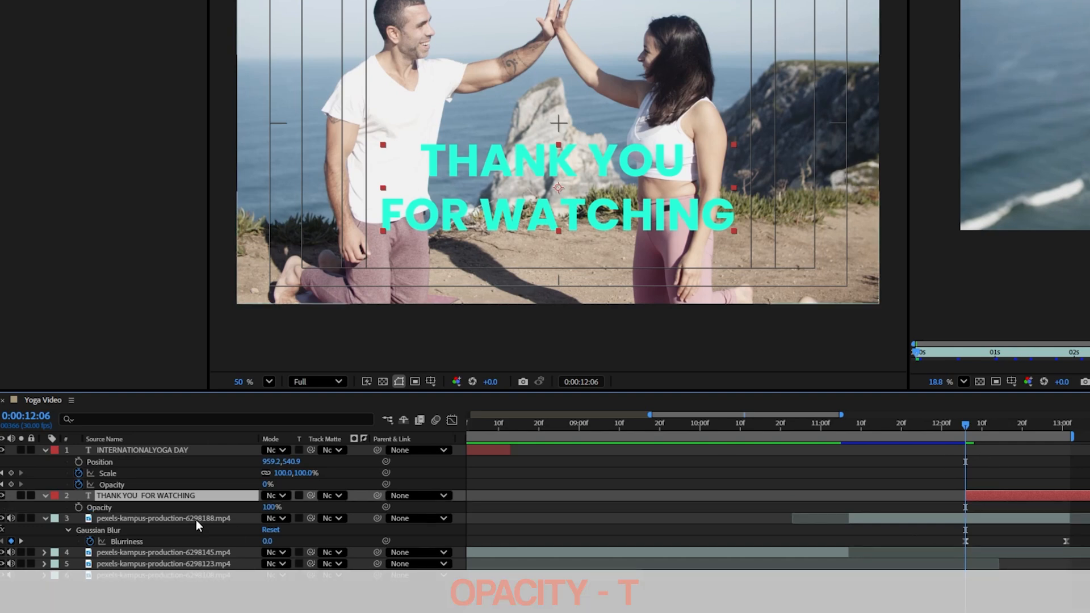